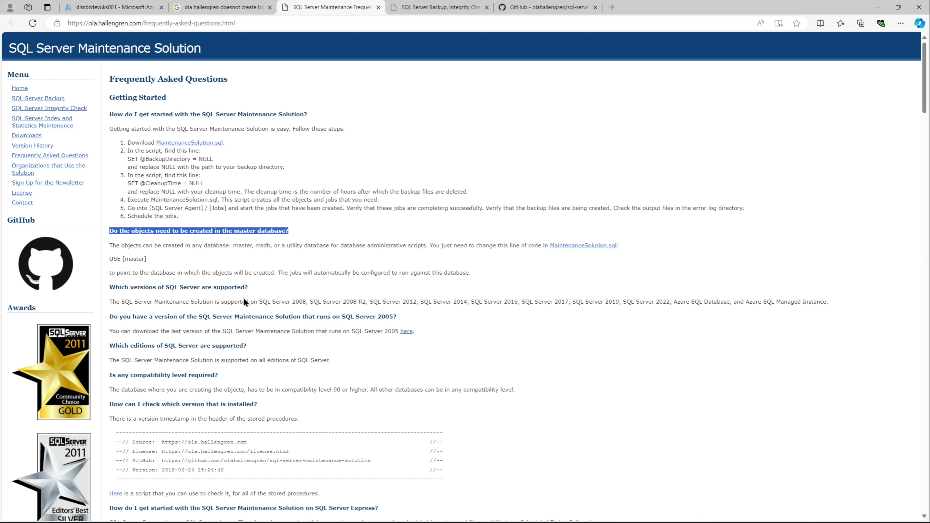
Step: Read through the SQL Server Maintenance Solution FAQ page, including the getting-started steps and supported versions
scroll(258, 308, "down", 1)
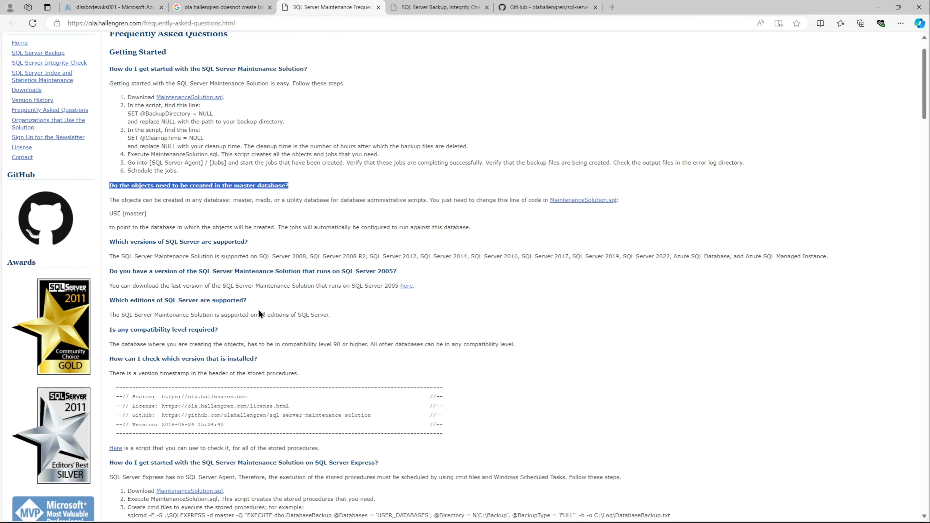
left_click_drag(830, 257, 662, 260)
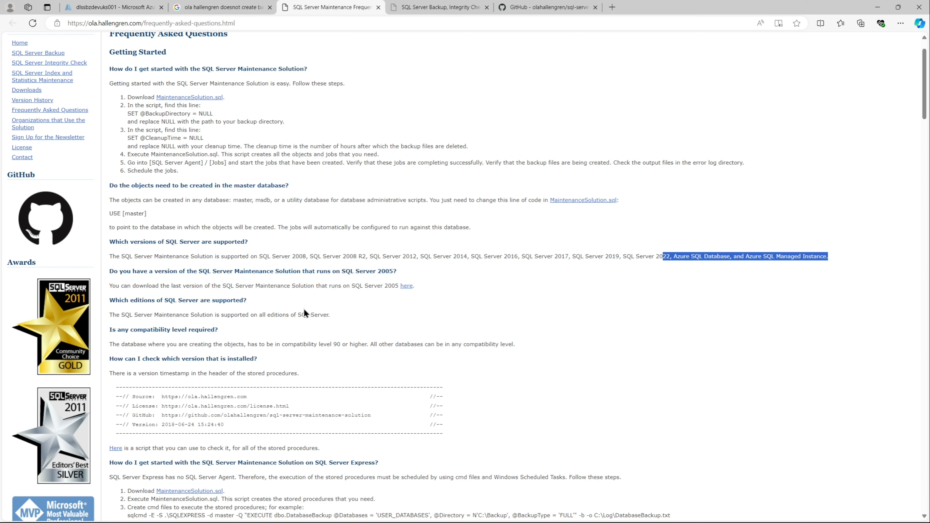
scroll(304, 310, "down", 1)
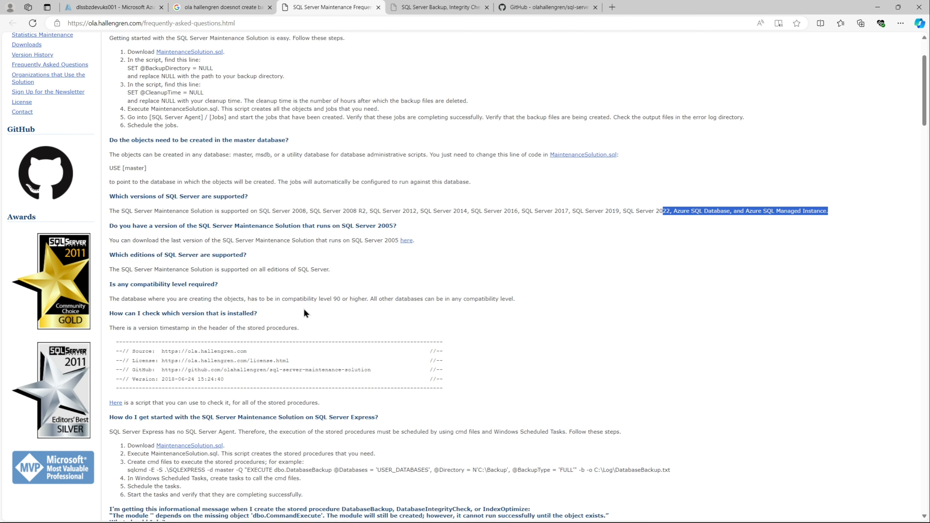
scroll(304, 313, "down", 2)
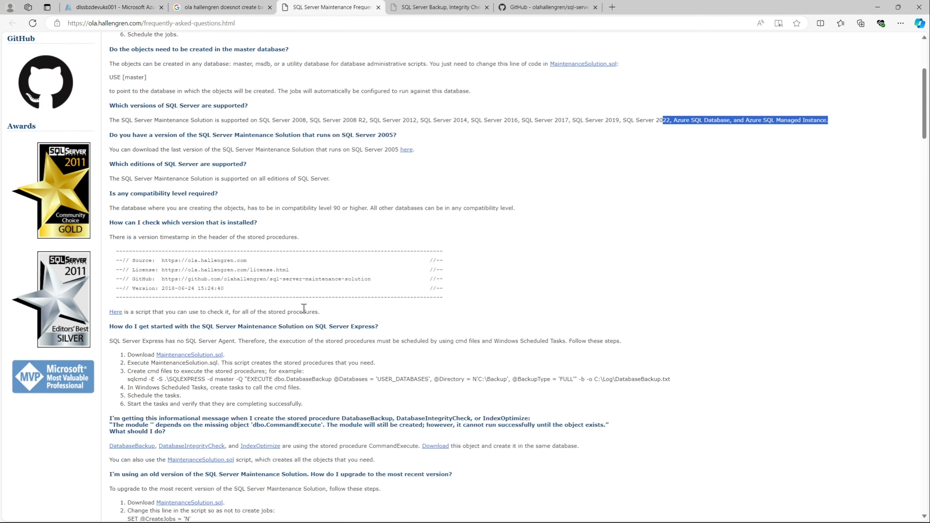
scroll(304, 308, "down", 1)
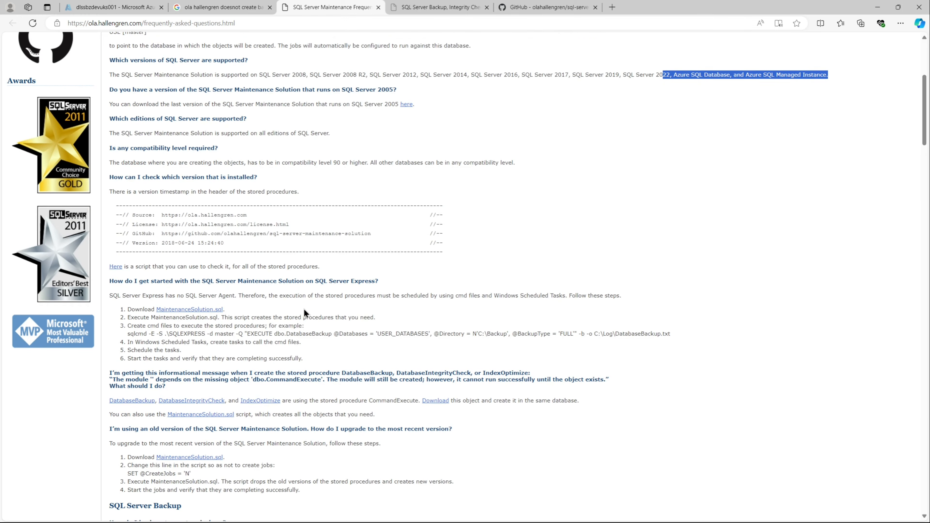
scroll(304, 312, "down", 3)
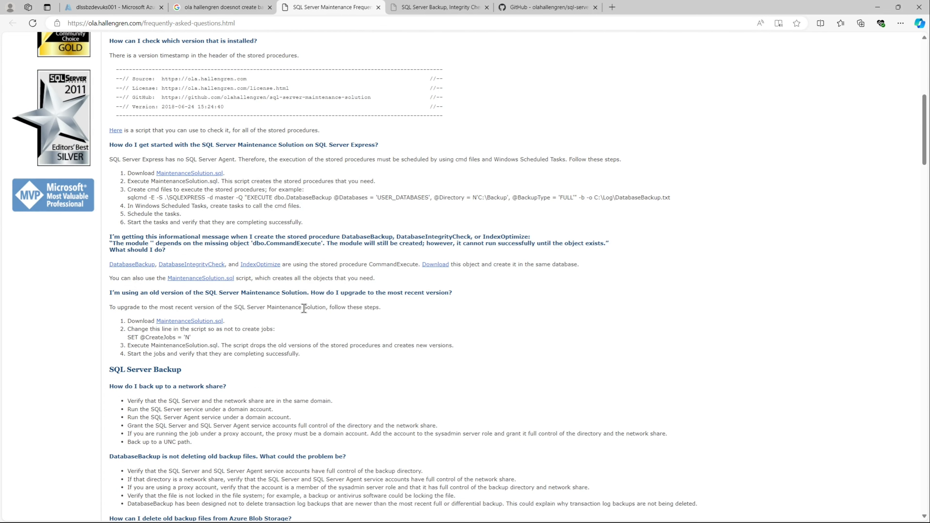
scroll(304, 308, "down", 6)
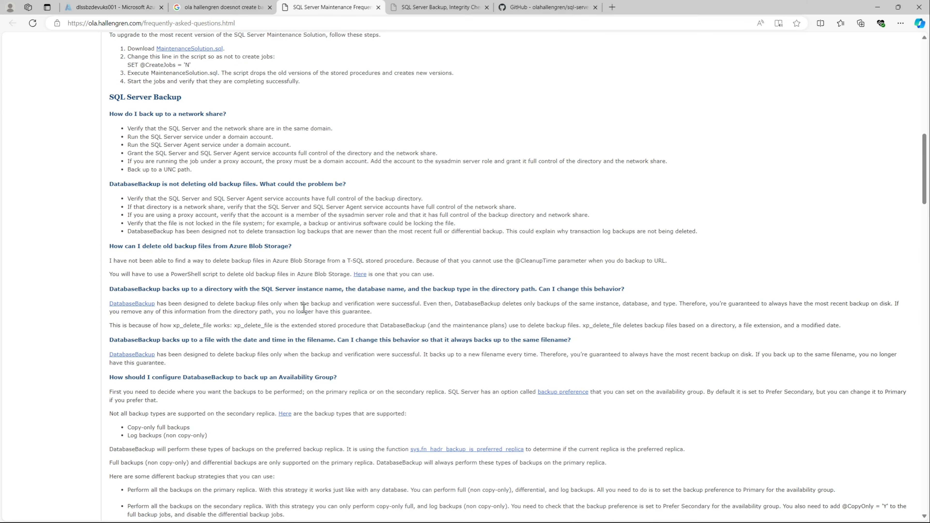
scroll(304, 308, "down", 4)
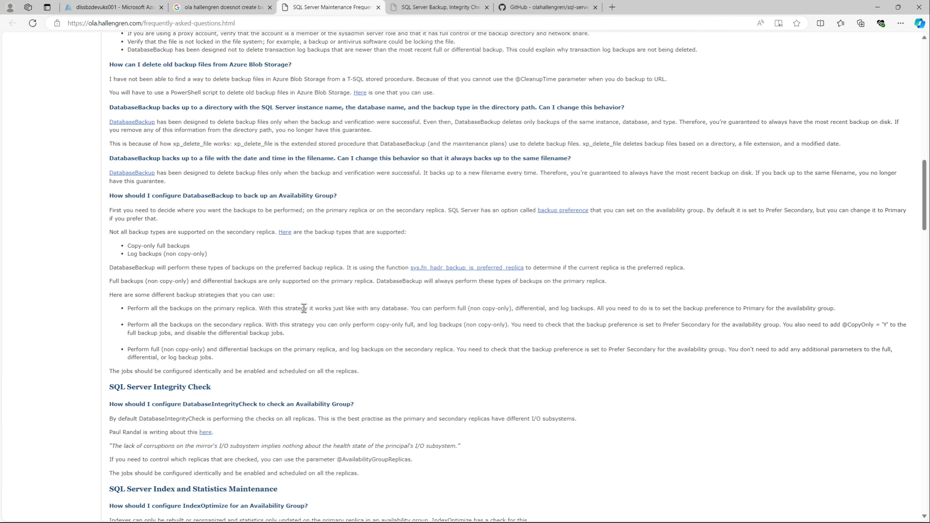
scroll(304, 308, "down", 5)
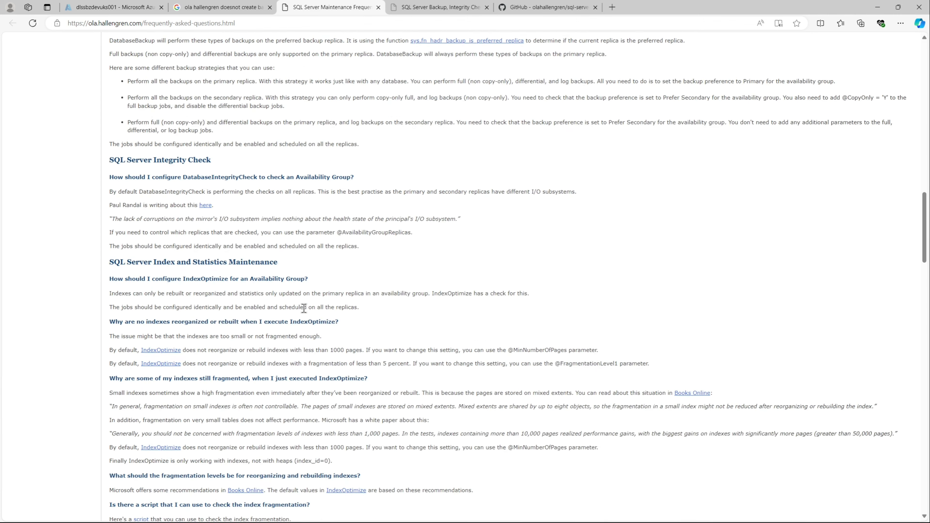
scroll(304, 308, "down", 8)
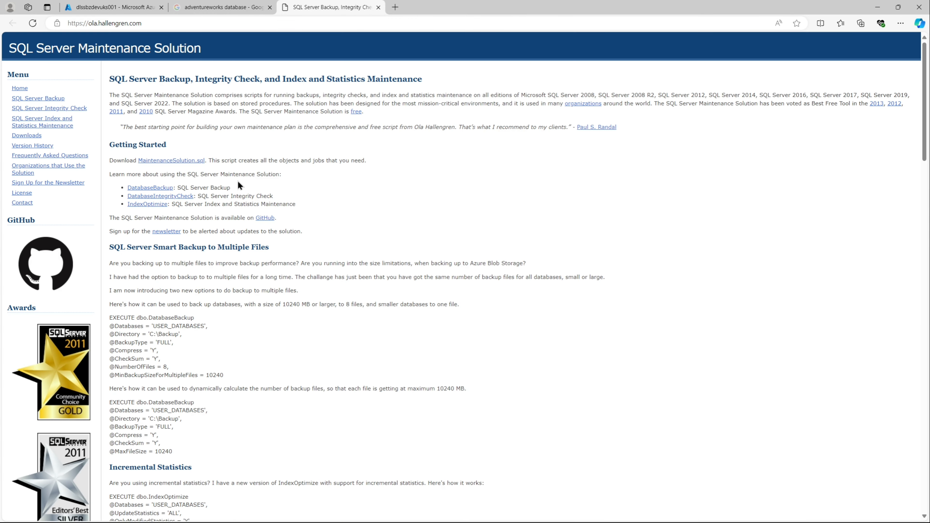
Step: Review the three components listed on the home page: SQL Server Backup, Integrity Check, and Index and Statistics Maintenance
left_click_drag(231, 188, 177, 188)
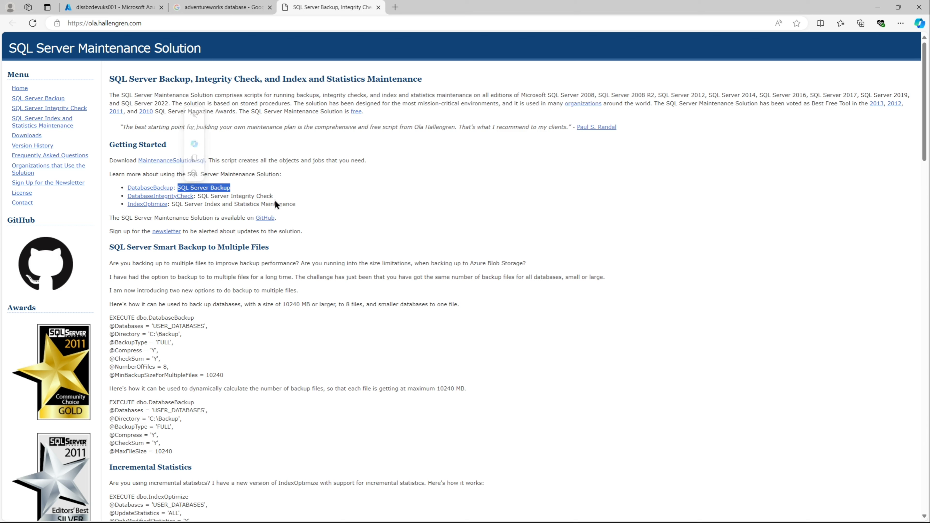
left_click_drag(273, 196, 198, 196)
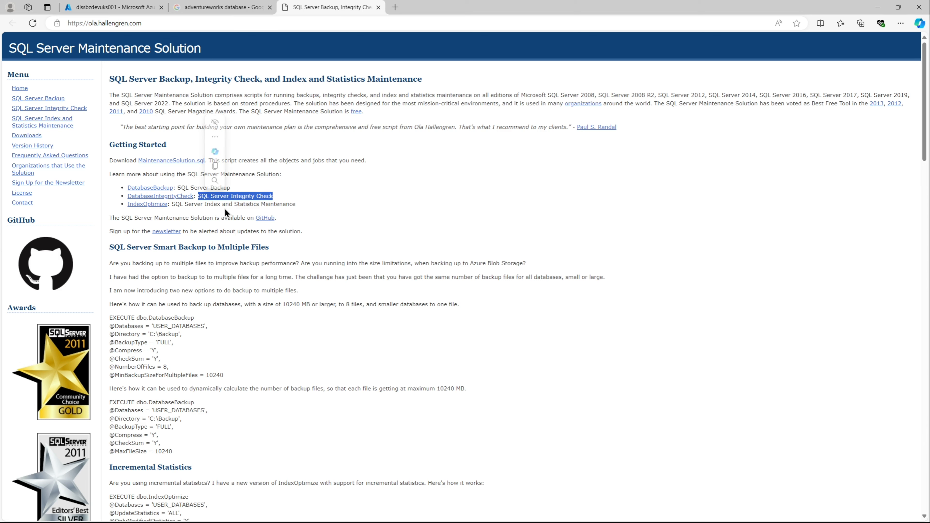
left_click_drag(307, 205, 174, 204)
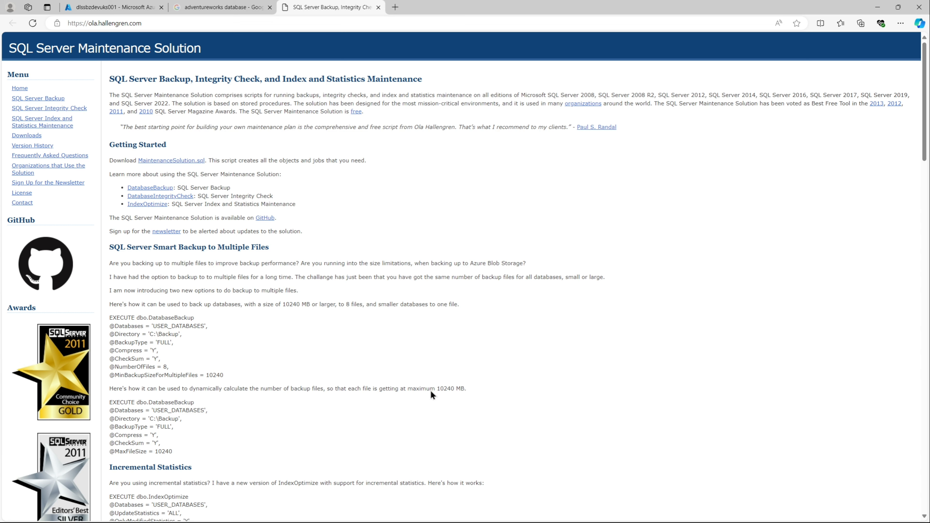
Step: Start creating a new database on the managed instance and name it DBA
left_click(545, 515)
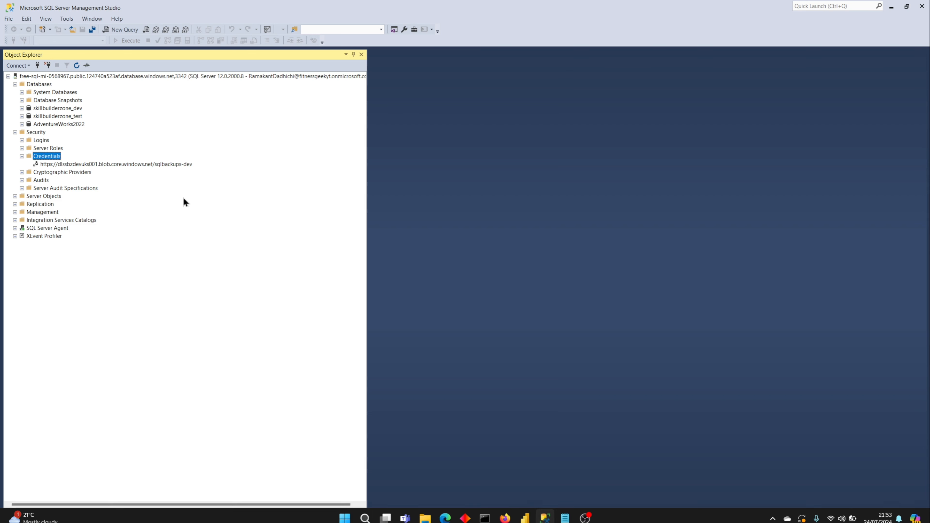
right_click(43, 85)
left_click(56, 88)
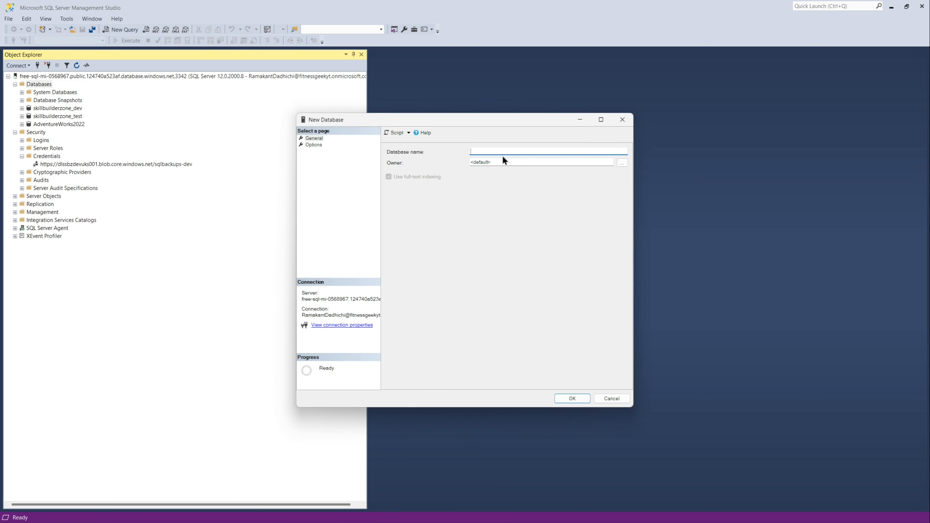
type("DBA")
left_click(509, 161)
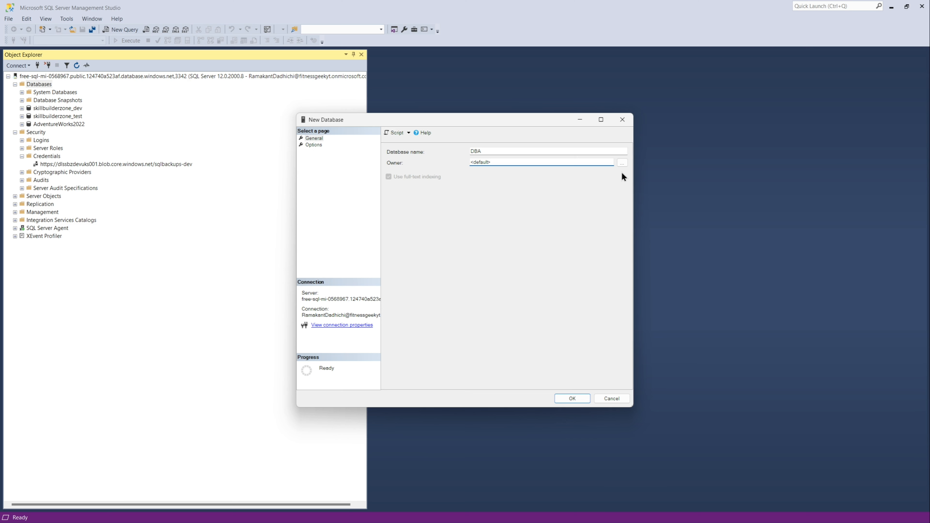
Step: Set the DBA database owner to the signed-in administrator's login and create the database
left_click(623, 163)
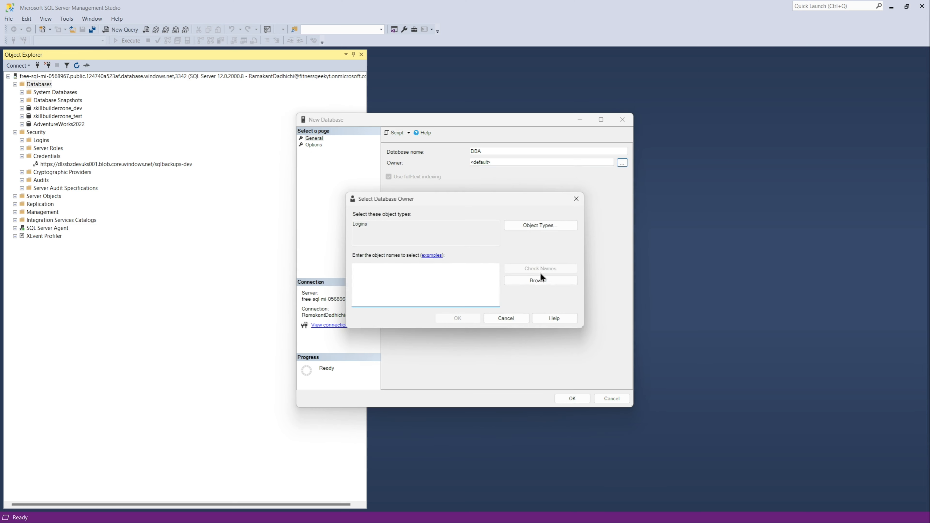
left_click(537, 281)
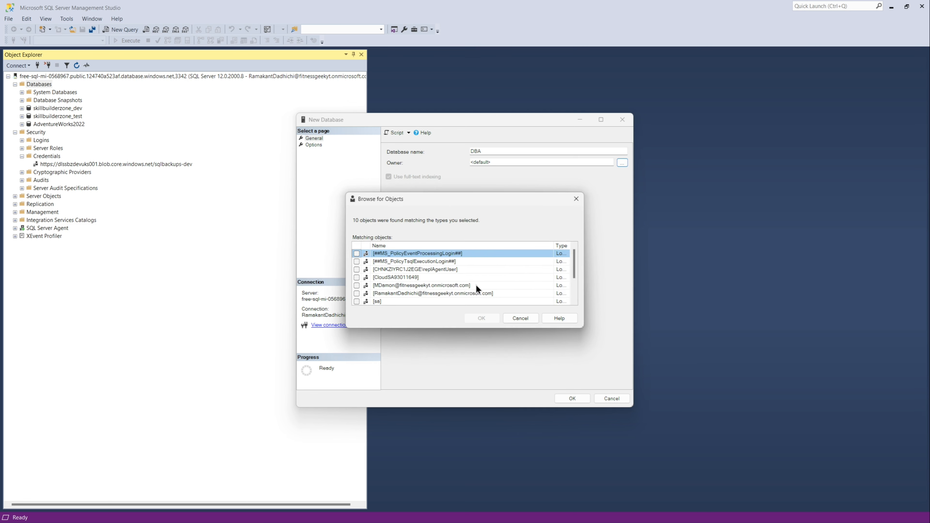
left_click(478, 293)
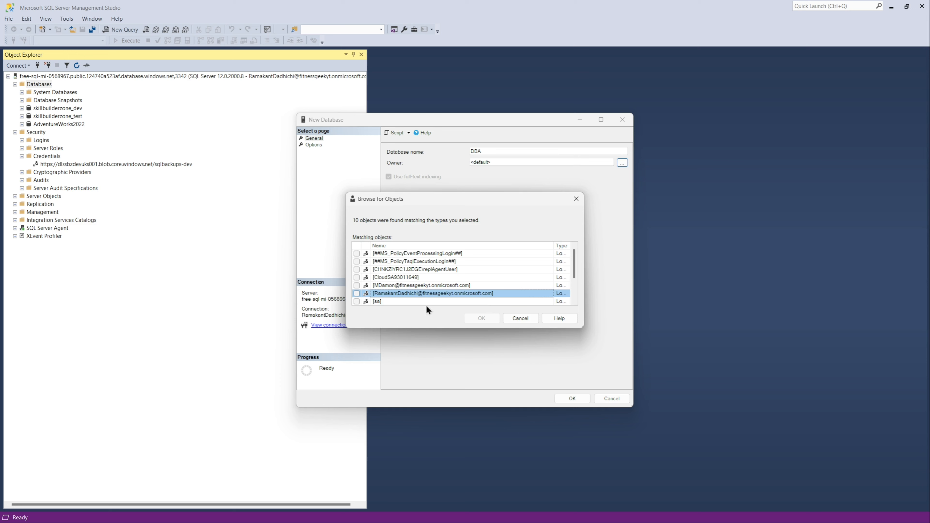
left_click(357, 293)
left_click(482, 318)
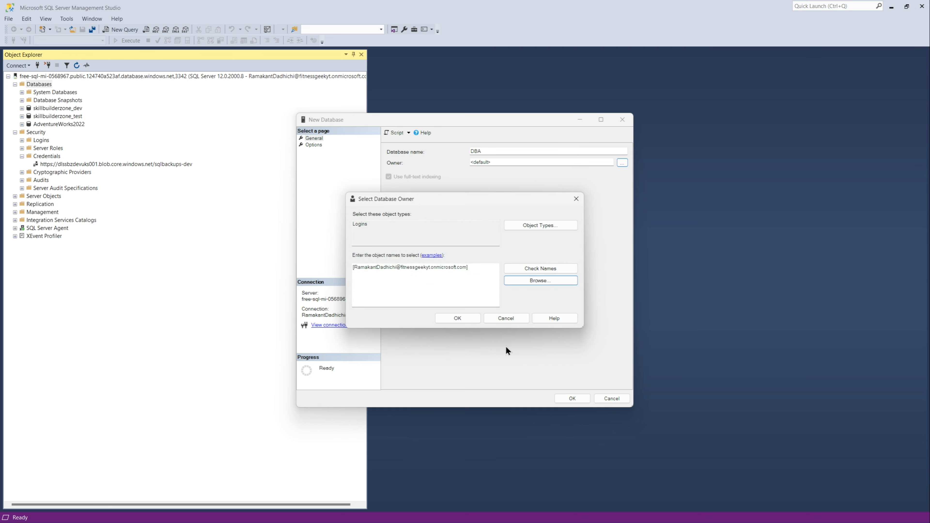
left_click(462, 321)
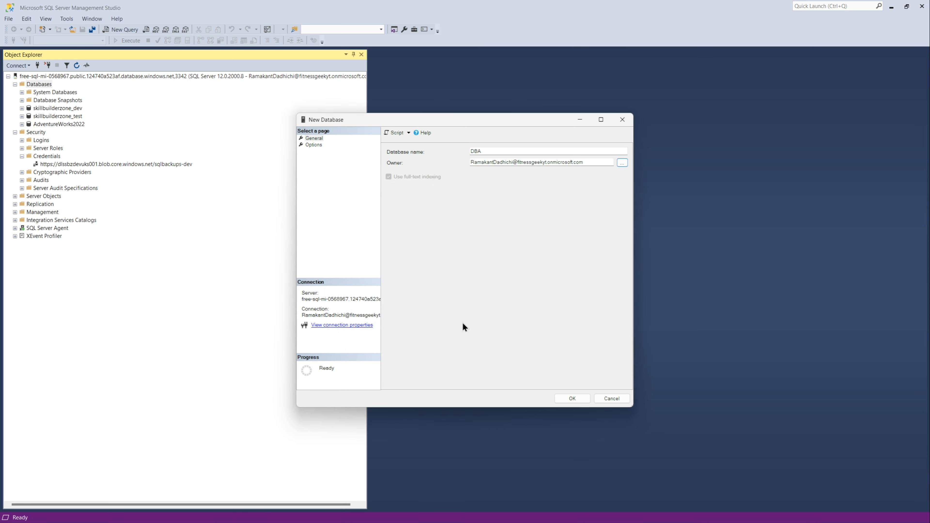
left_click(560, 398)
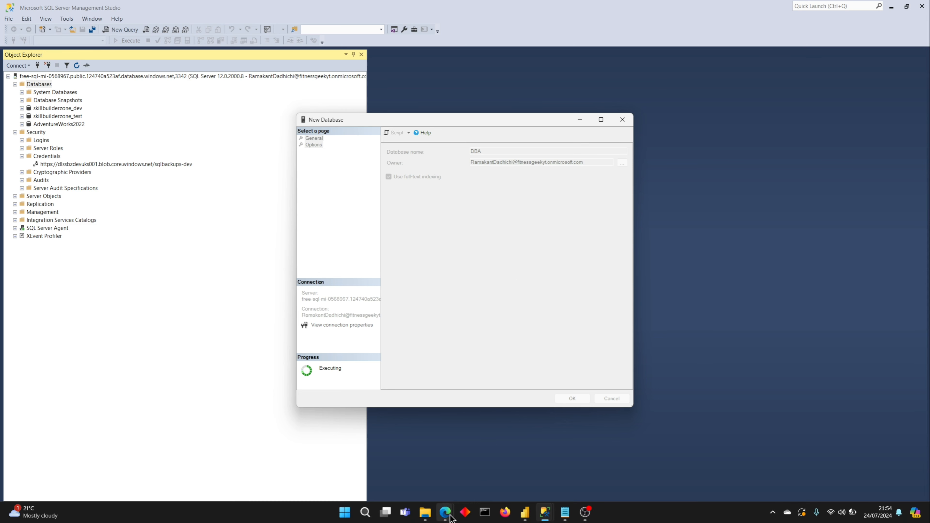
Step: Open the browser's downloads folder and copy the downloaded MaintenanceSolution.sql file
left_click(420, 482)
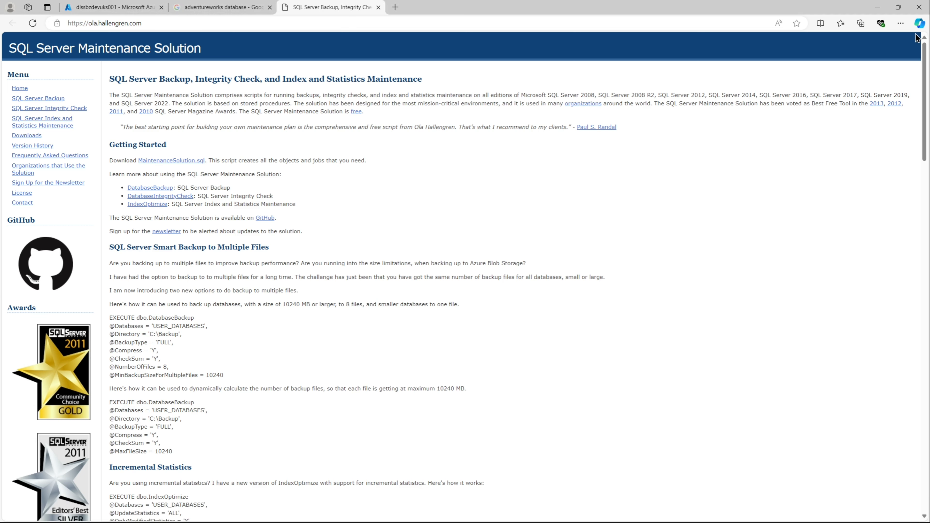
left_click(900, 24)
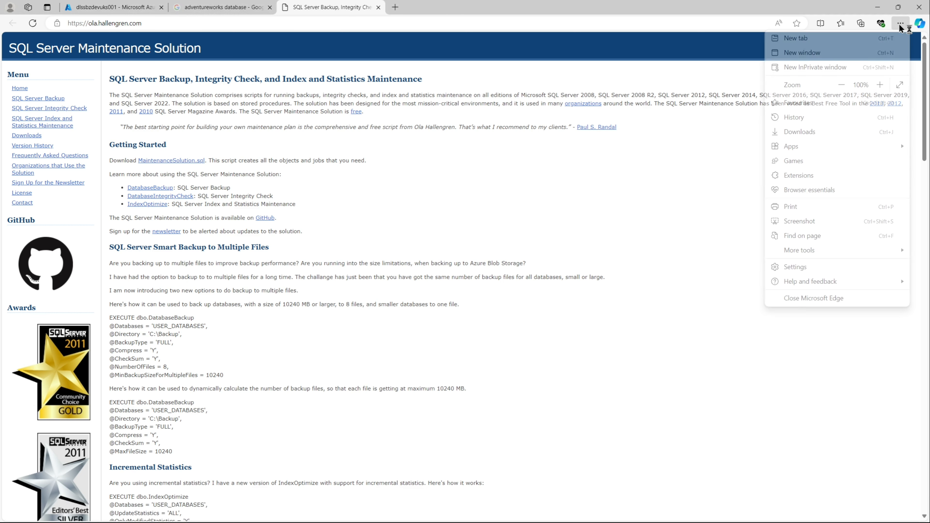
left_click(802, 133)
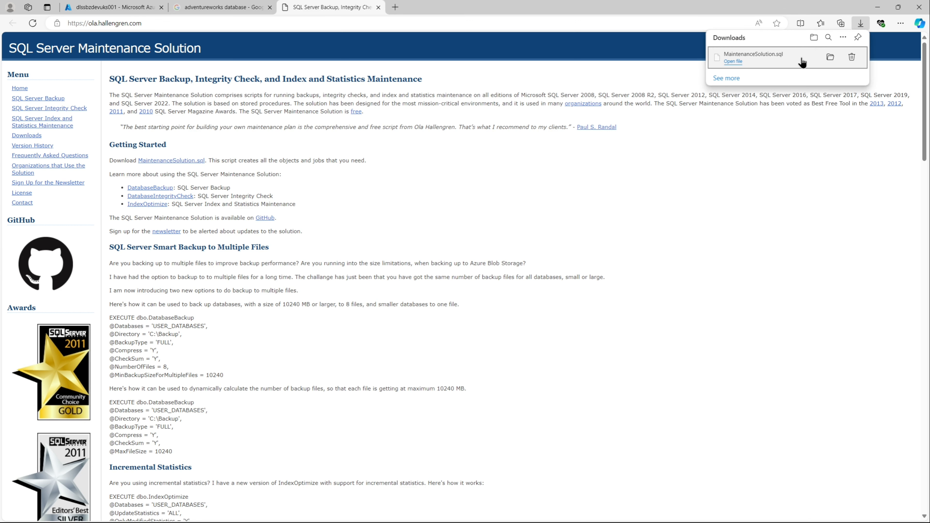
left_click(830, 58)
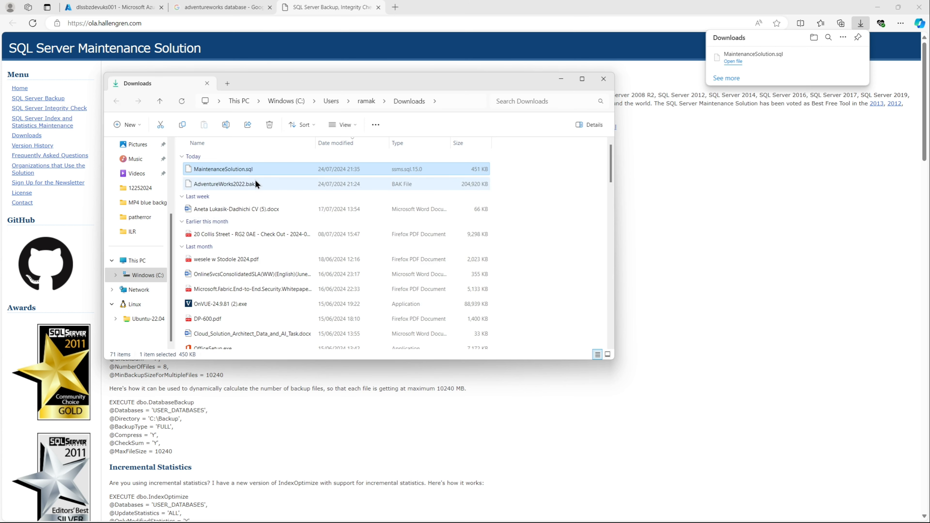
left_click(243, 171)
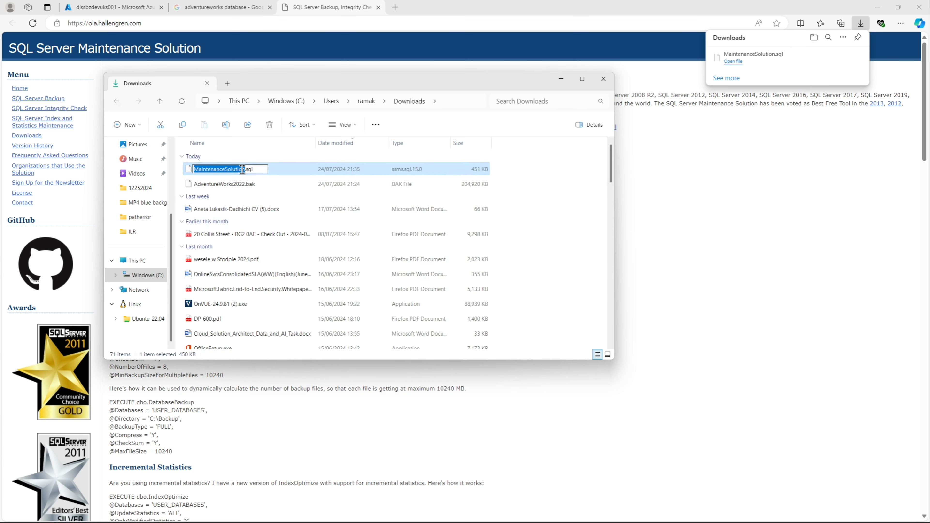
left_click(287, 176)
key("ctrl+c")
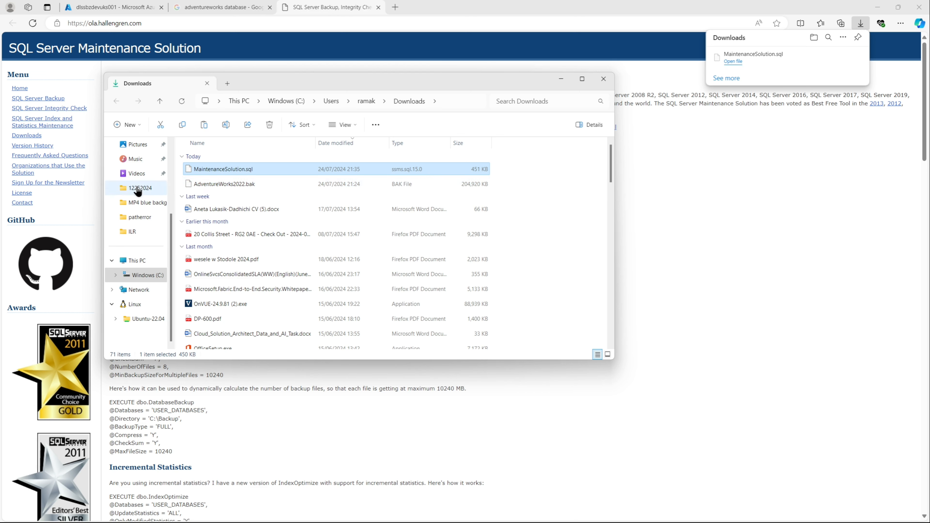
Step: Paste MaintenanceSolution.sql into the C:\Data\Projects\OlaHellengren folder
left_click(148, 278)
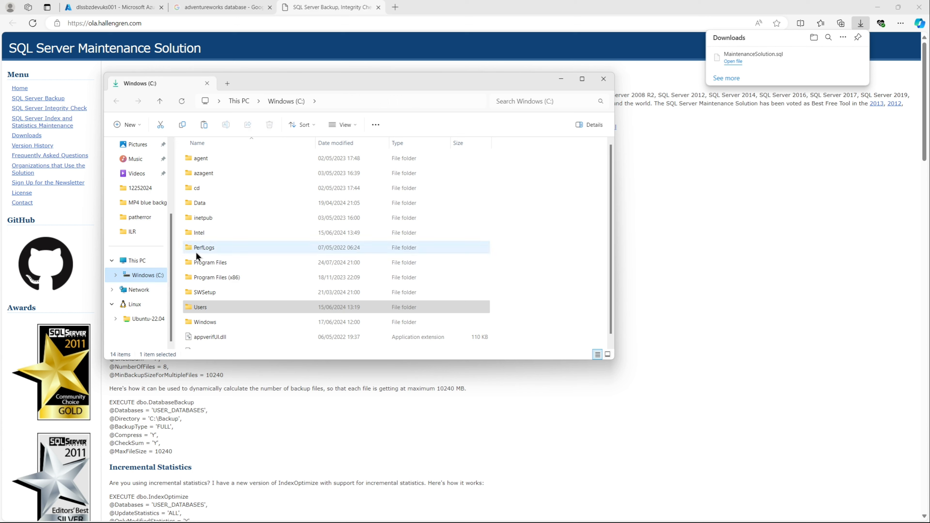
double_click(208, 205)
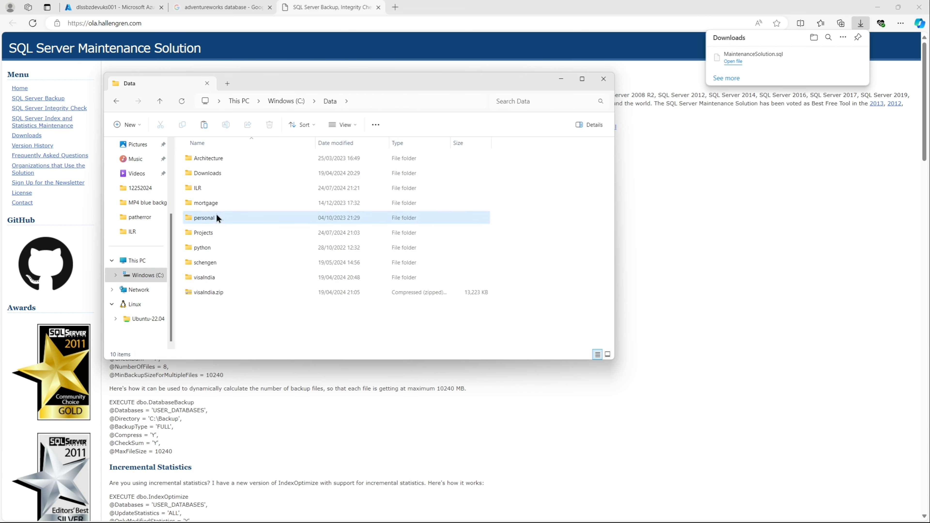
left_click(216, 215)
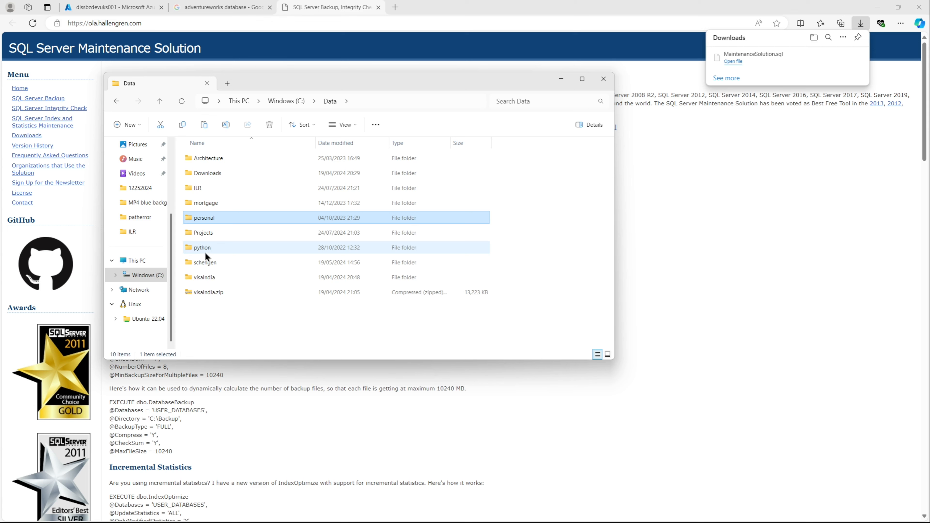
double_click(202, 238)
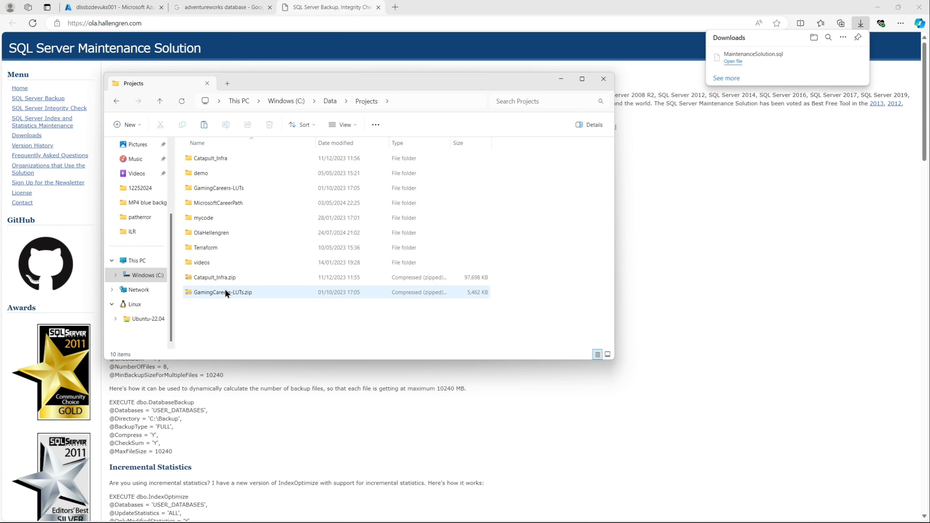
double_click(223, 235)
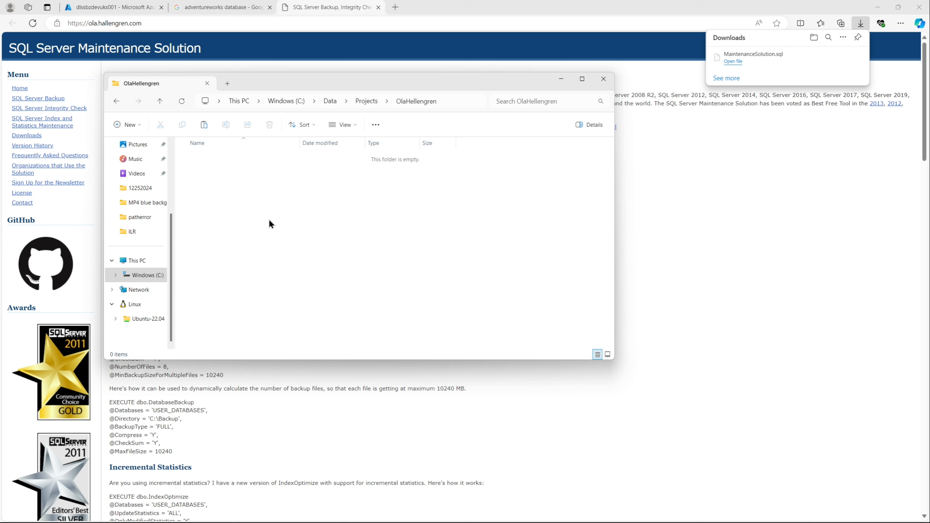
key("ctrl+v")
left_click(301, 199)
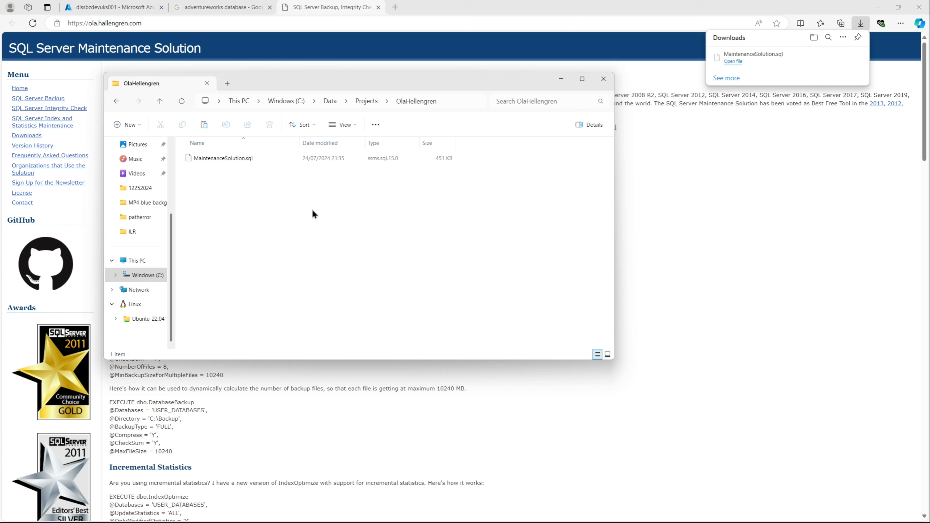
Step: Open MaintenanceSolution.sql in Notepad, just this once
left_click(245, 160)
right_click(245, 159)
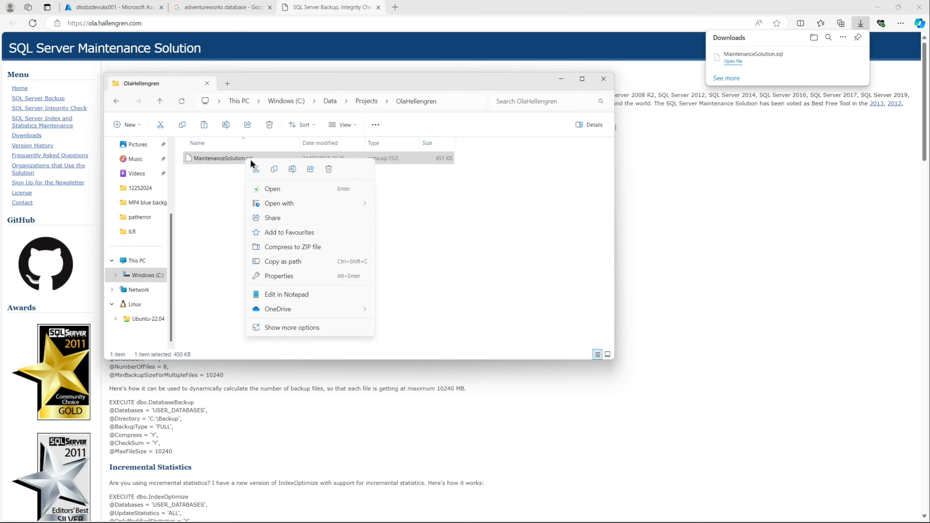
mouse_move(347, 204)
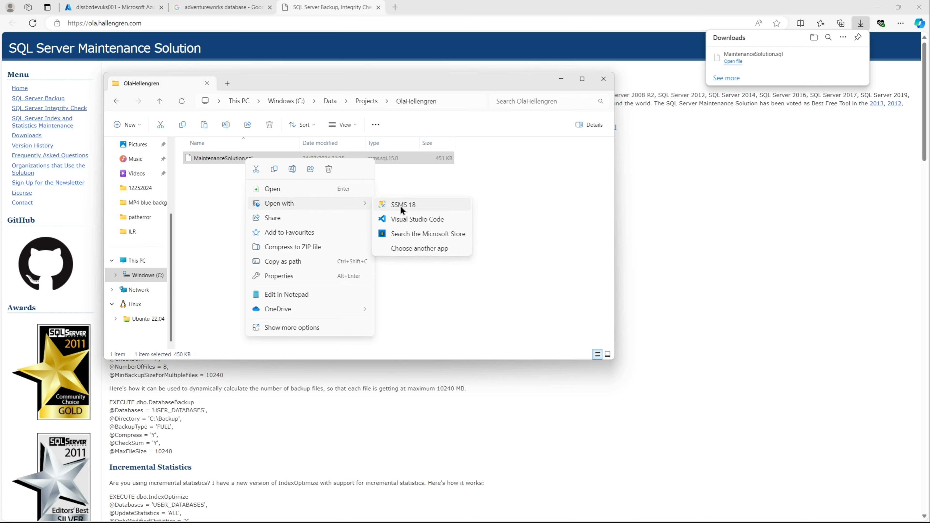
left_click(418, 250)
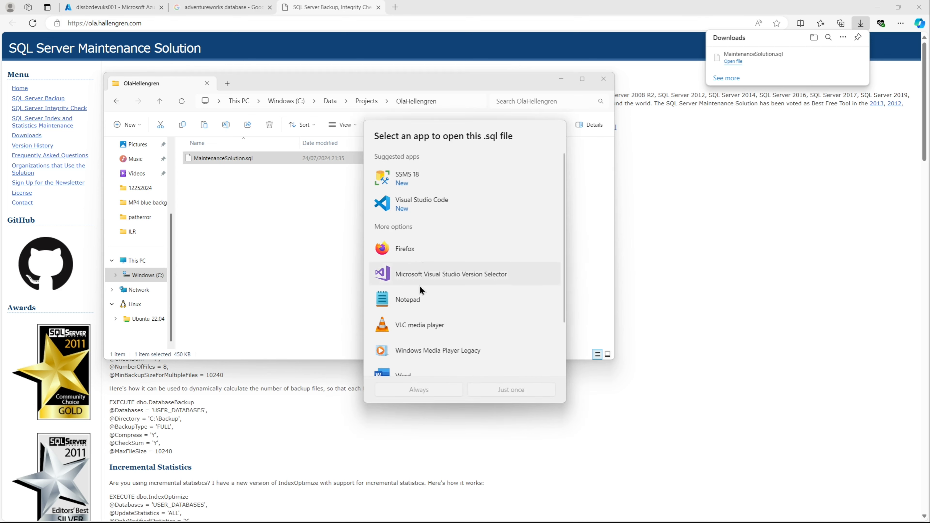
left_click(416, 299)
left_click(490, 394)
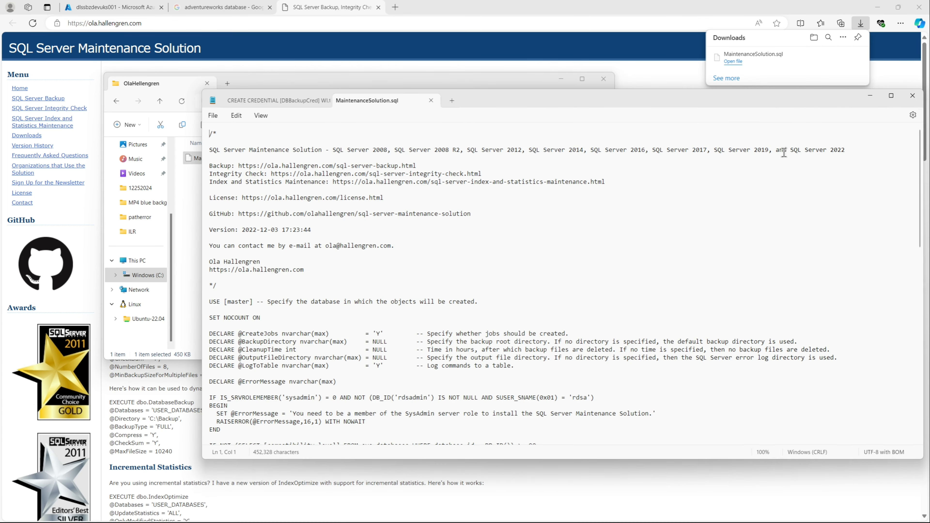
Step: Maximise the editor and read through the script's header, USE statement and opening procedure code
left_click(891, 97)
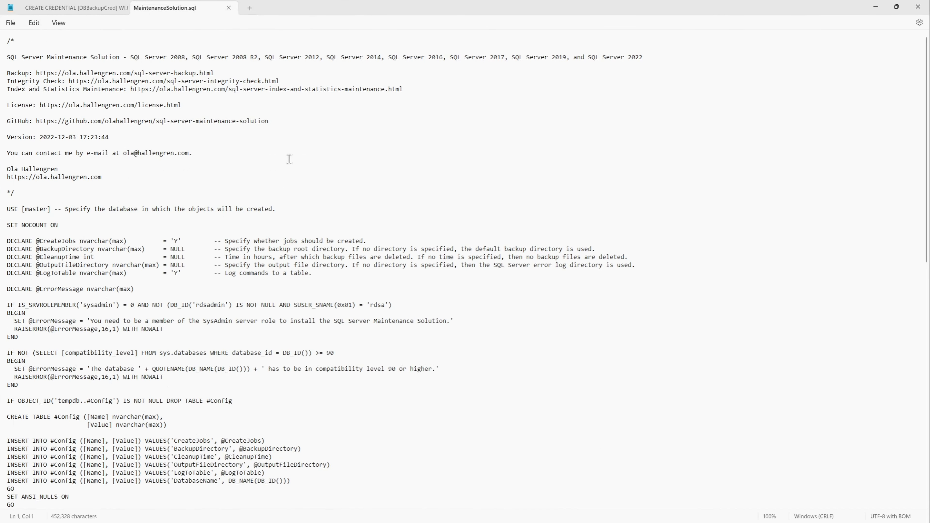
left_click(283, 164)
left_click_drag(665, 59, 7, 57)
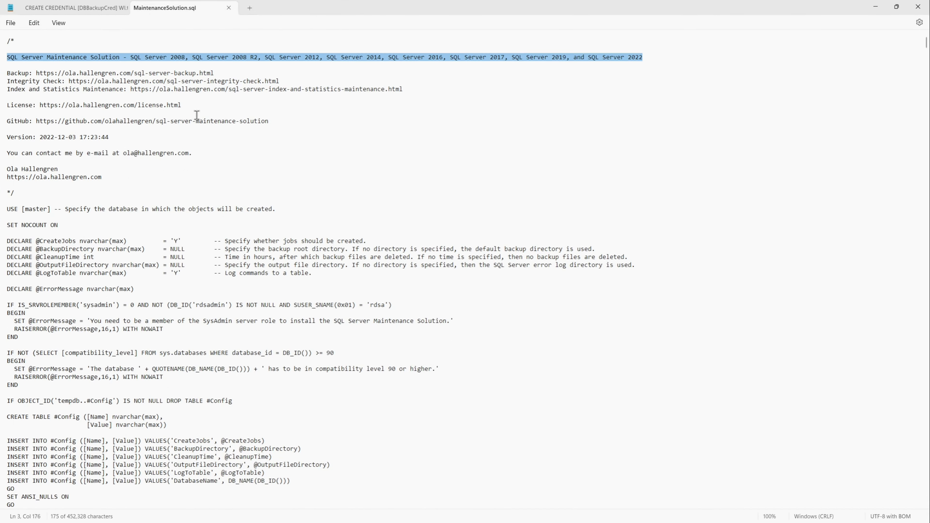
scroll(245, 173, "down", 3)
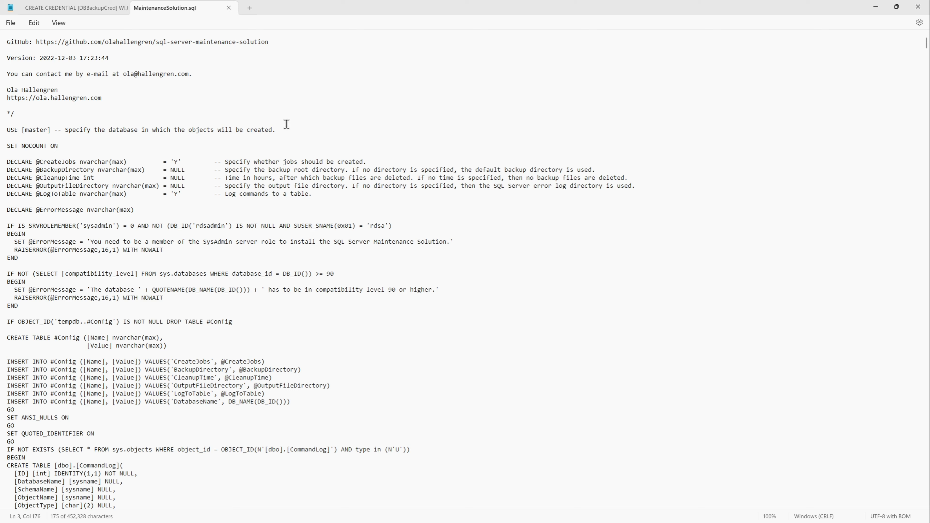
left_click_drag(281, 134, 66, 130)
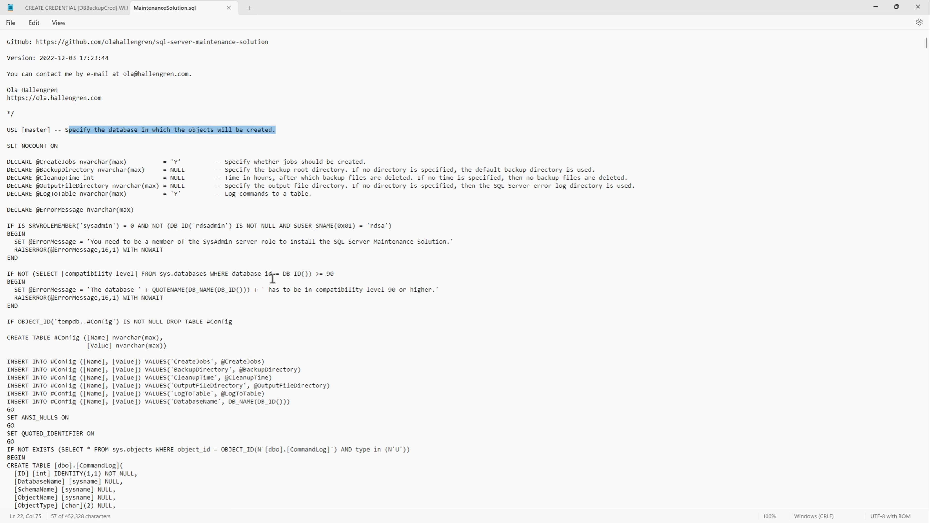
scroll(273, 278, "down", 7)
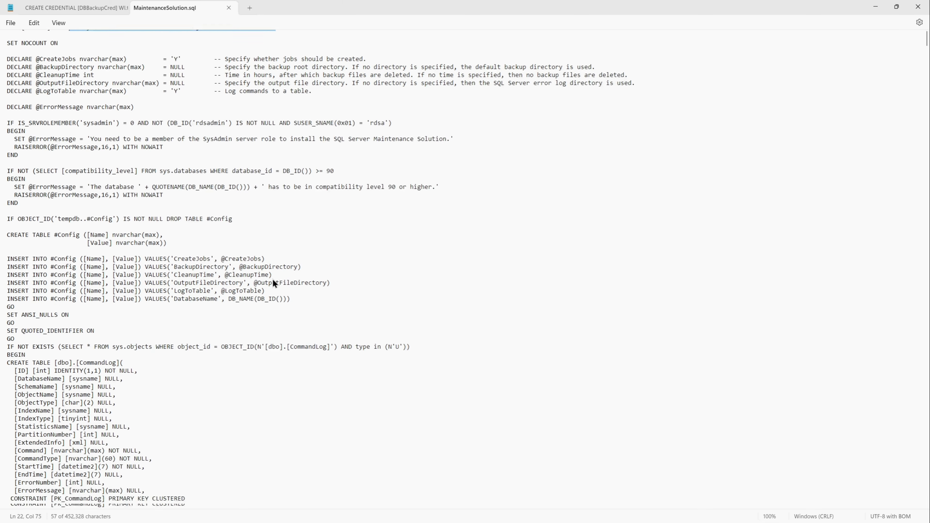
scroll(272, 279, "down", 7)
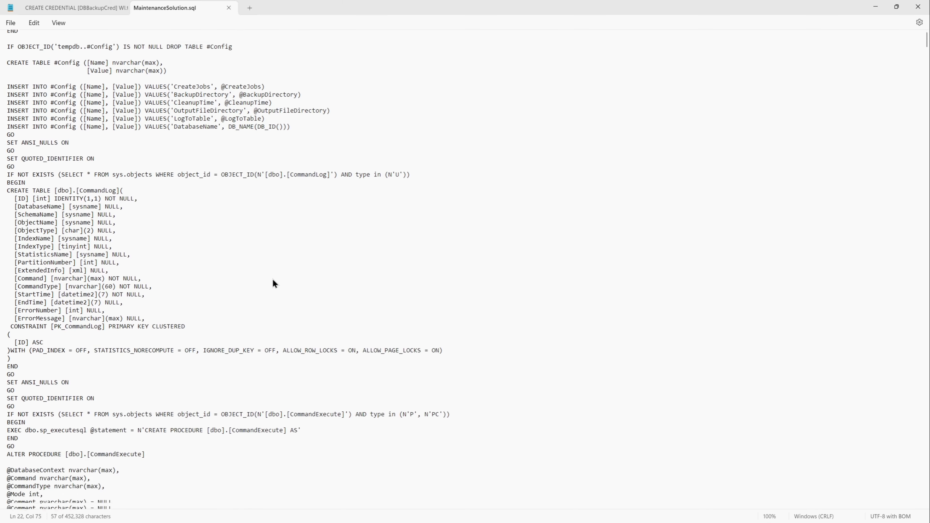
scroll(273, 280, "down", 8)
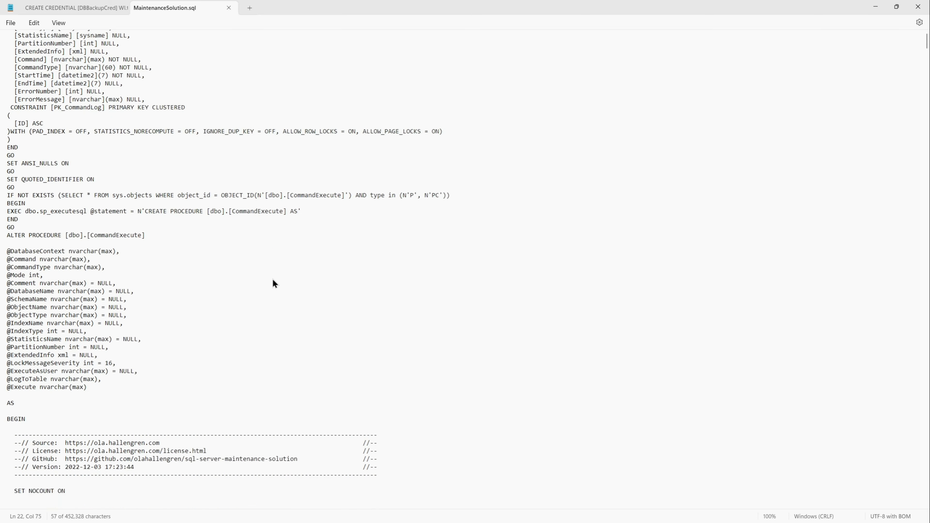
scroll(274, 284, "down", 8)
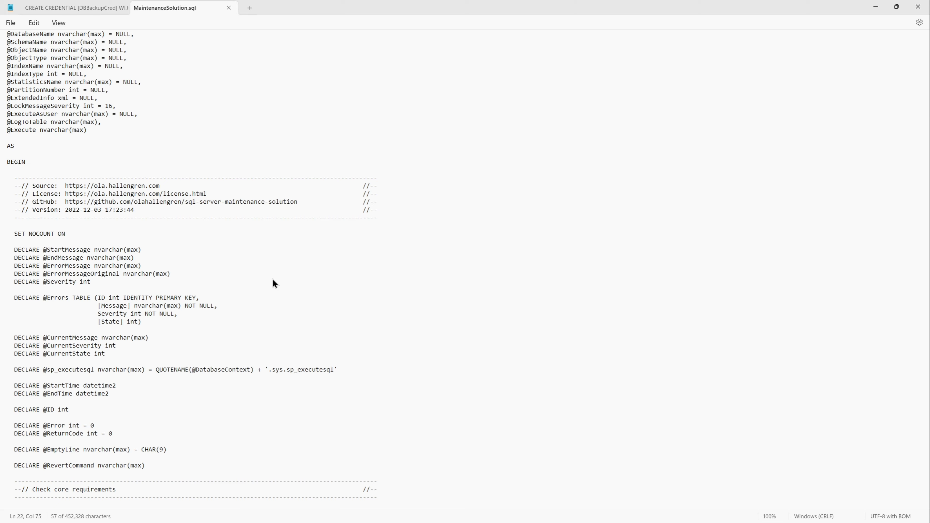
scroll(275, 284, "down", 8)
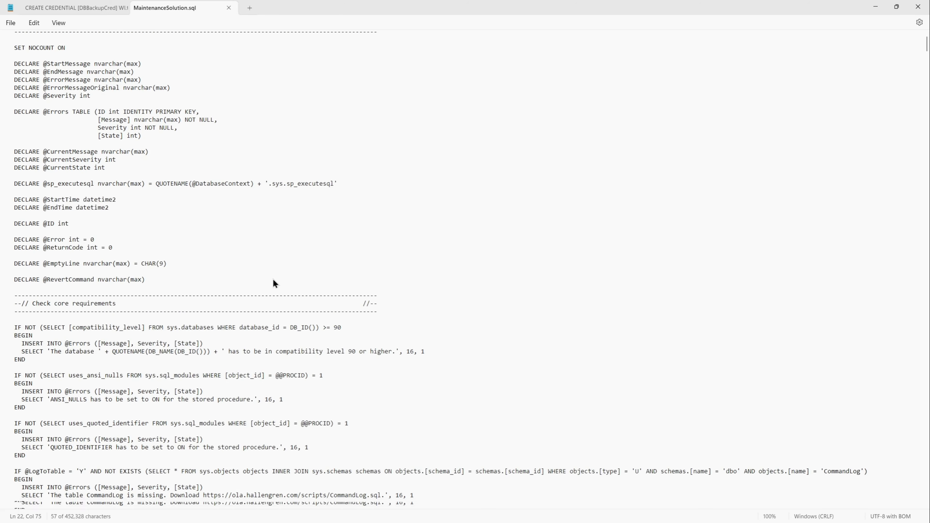
scroll(275, 284, "down", 5)
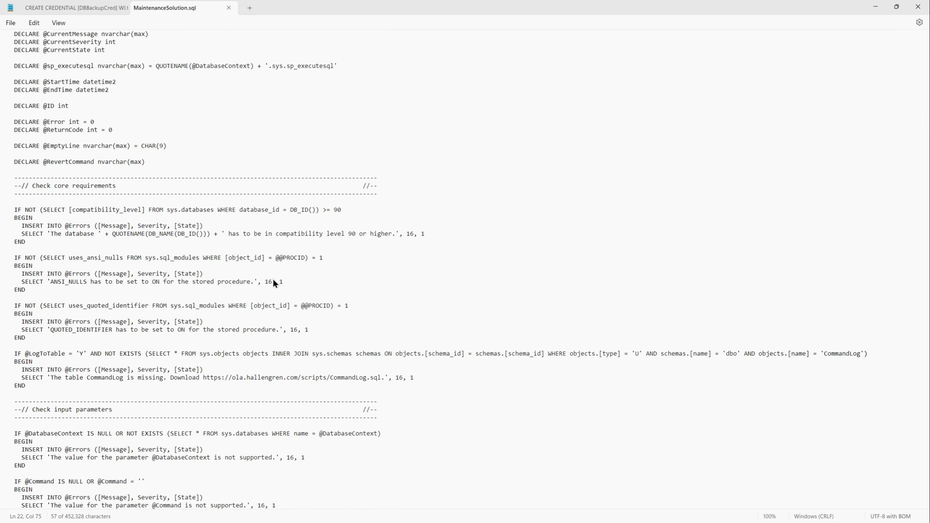
scroll(273, 279, "down", 1)
scroll(273, 281, "down", 10)
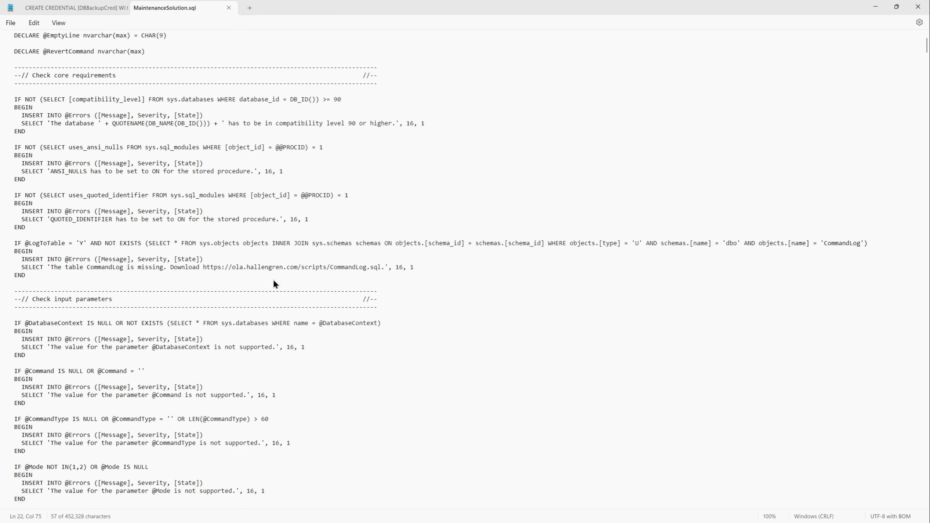
scroll(276, 284, "down", 18)
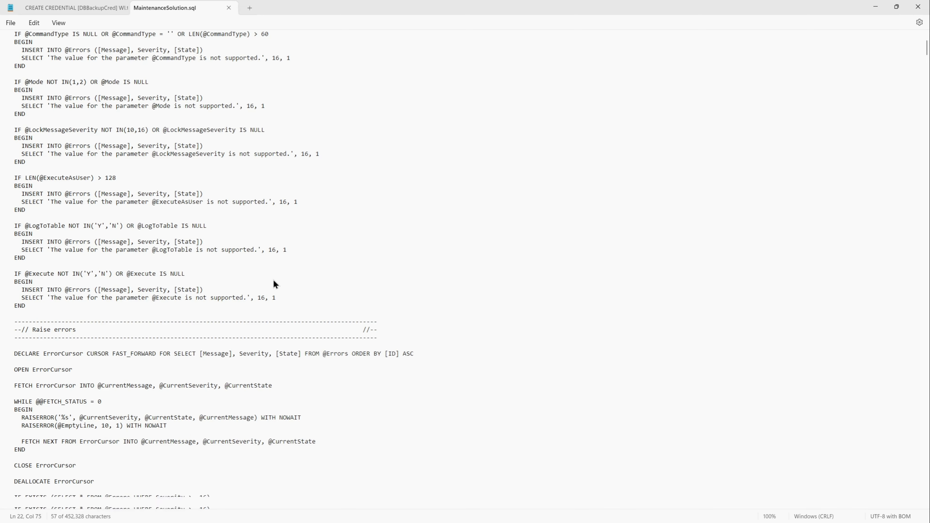
scroll(276, 284, "down", 2)
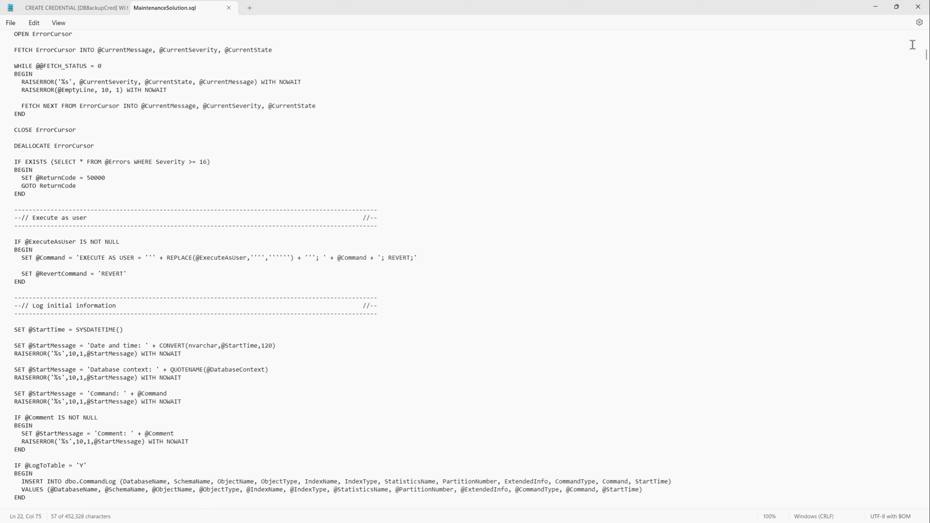
Step: Return to the top of the script and set the USE statement's database to DBA
left_click(831, 137)
left_click_drag(926, 58, 926, 35)
left_click(470, 107)
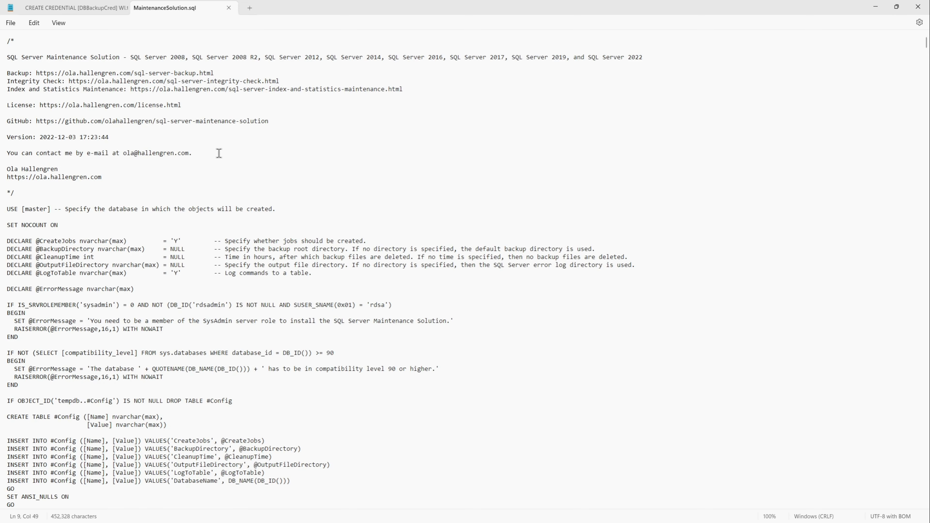
left_click(48, 208)
key("BackSpace")
key("BackSpace")
key("BackSpace")
key("BackSpace")
key("BackSpace")
key("BackSpace")
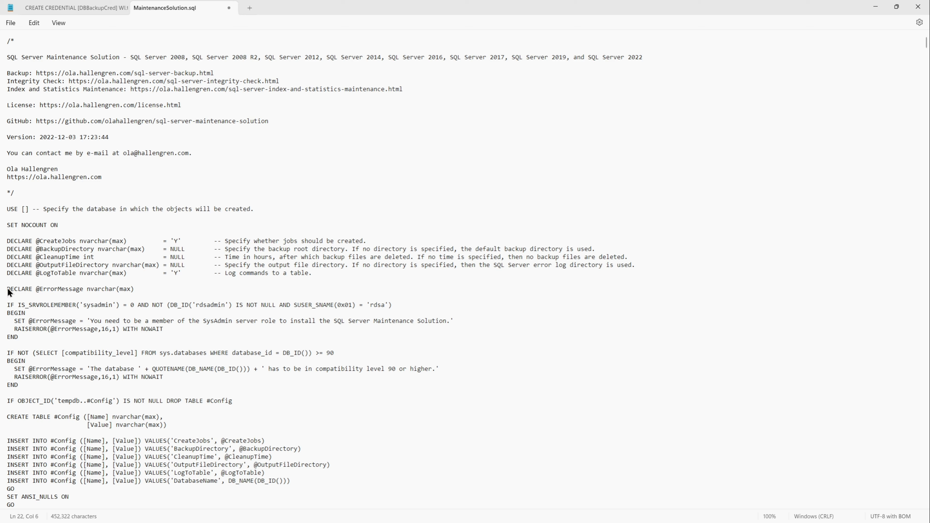
type("DBA")
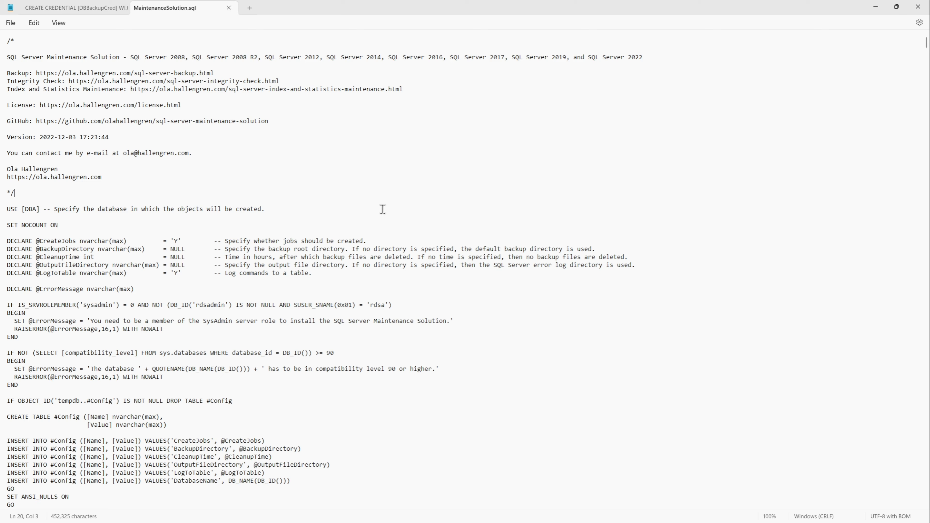
Step: Copy the whole edited script and paste it into a new query on the DBA database in Management Studio
left_click(332, 121)
key("ctrl+a")
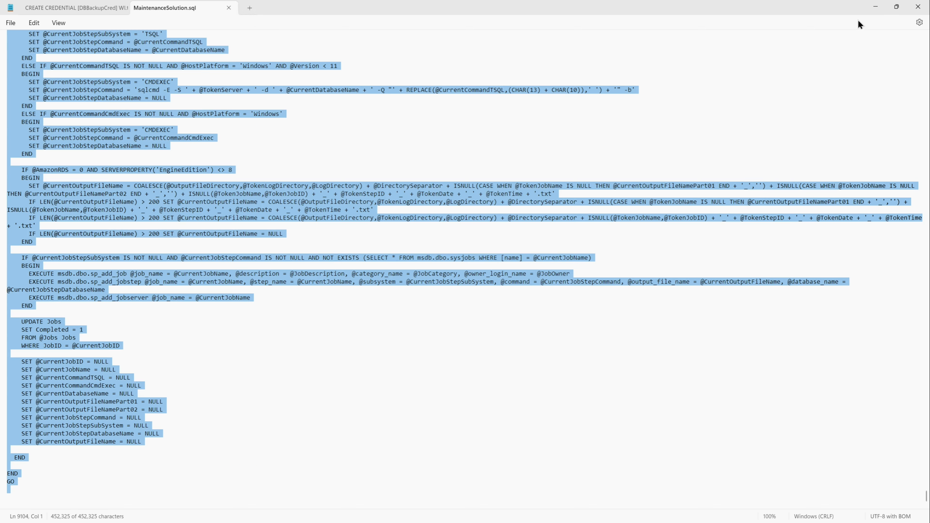
left_click(878, 6)
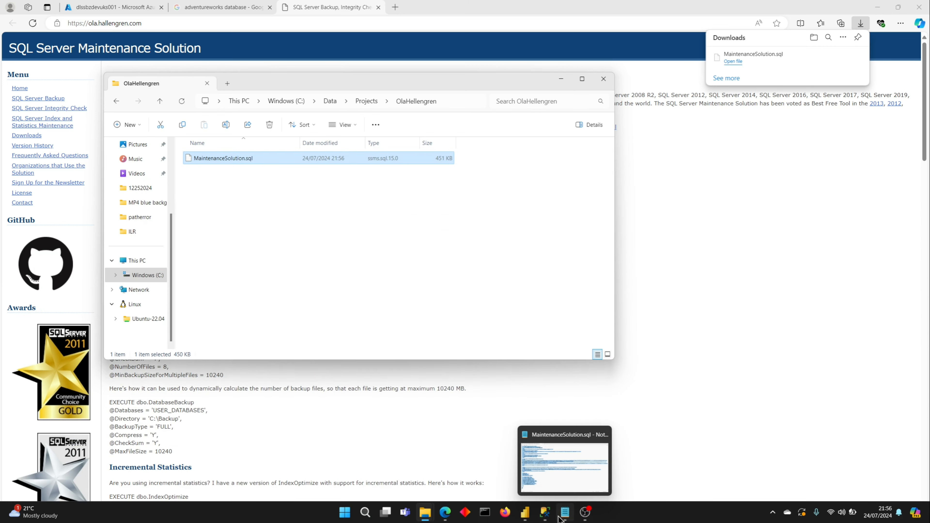
left_click(544, 513)
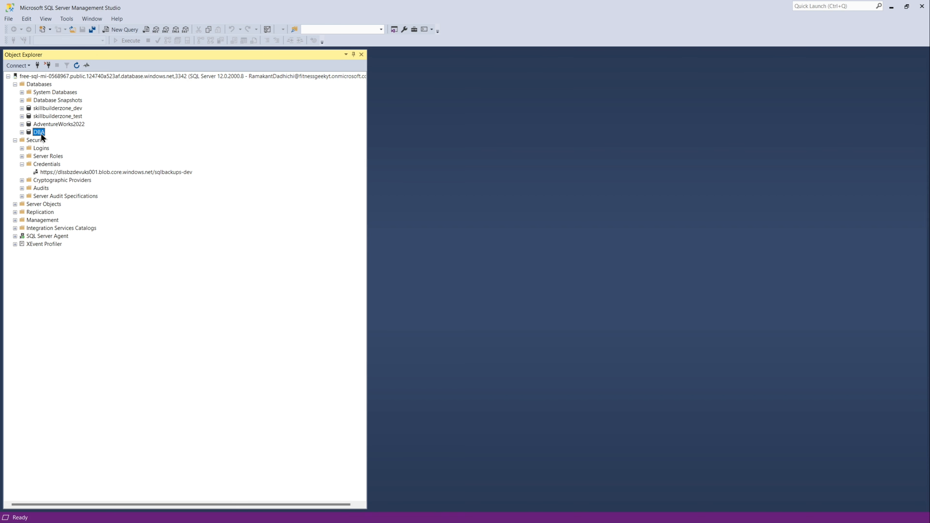
right_click(41, 135)
left_click(58, 144)
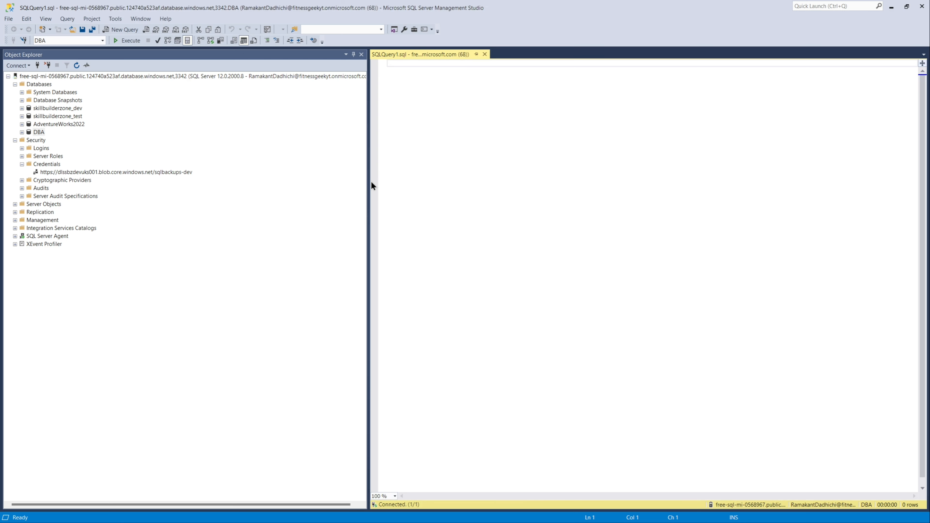
left_click_drag(370, 181, 270, 177)
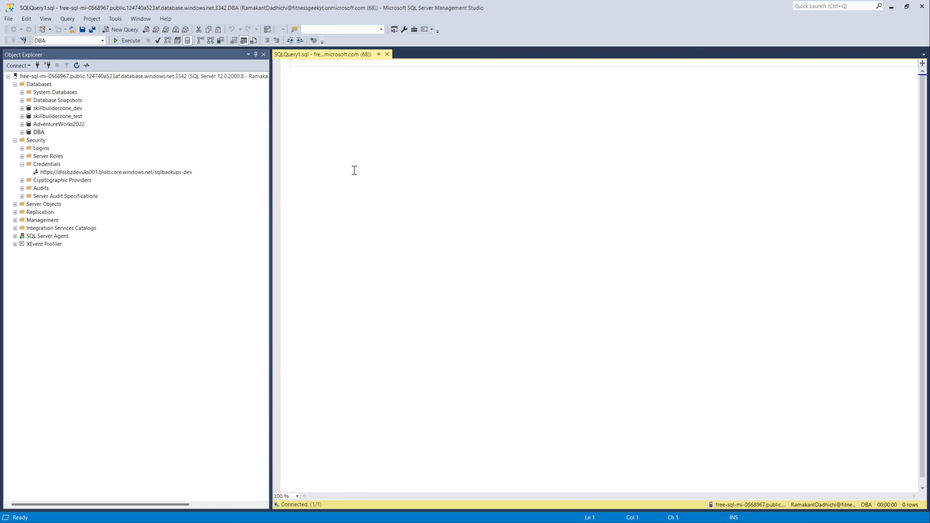
key("ctrl+v")
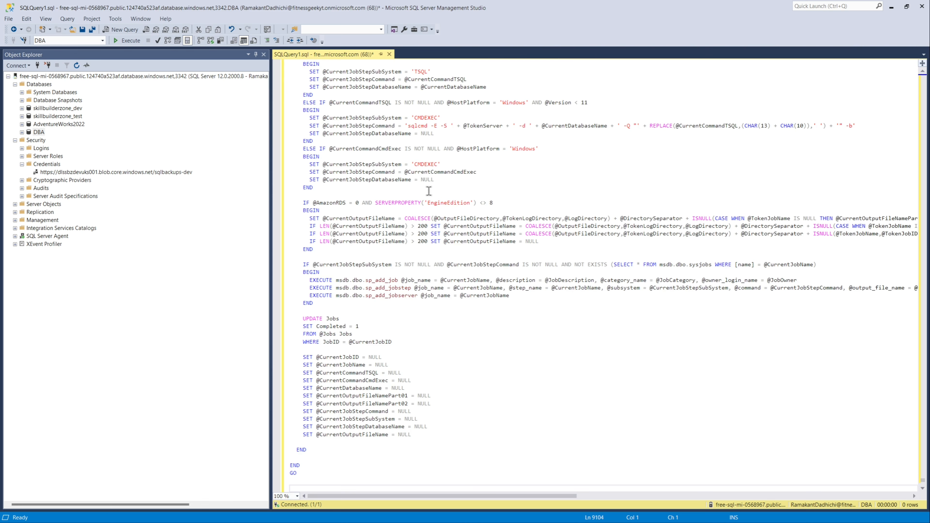
Step: Review the pasted script from its beginning, including the CommandLog table definition
left_click(479, 319)
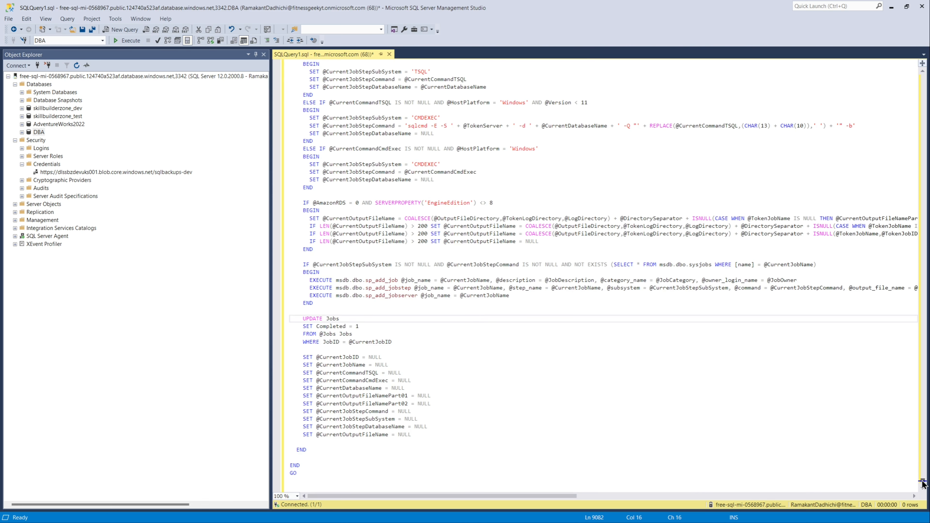
left_click_drag(923, 484, 915, 77)
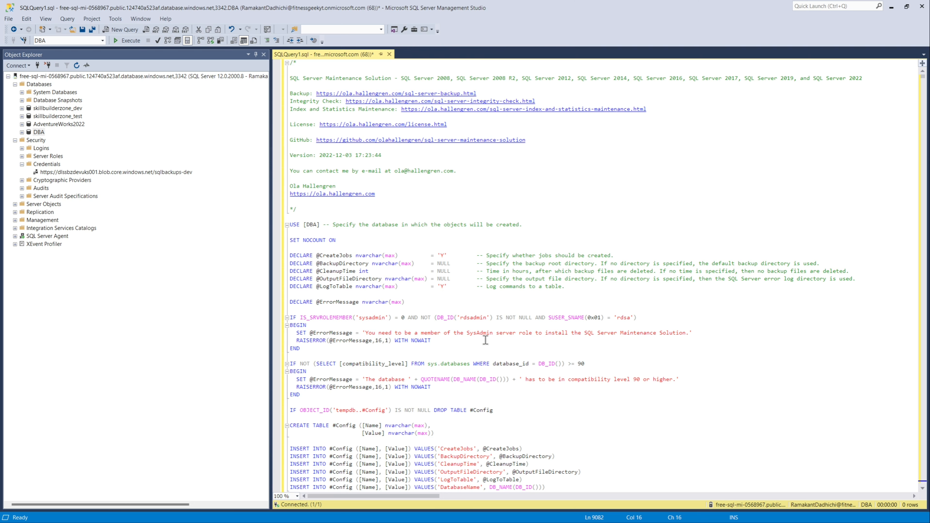
scroll(485, 340, "down", 6)
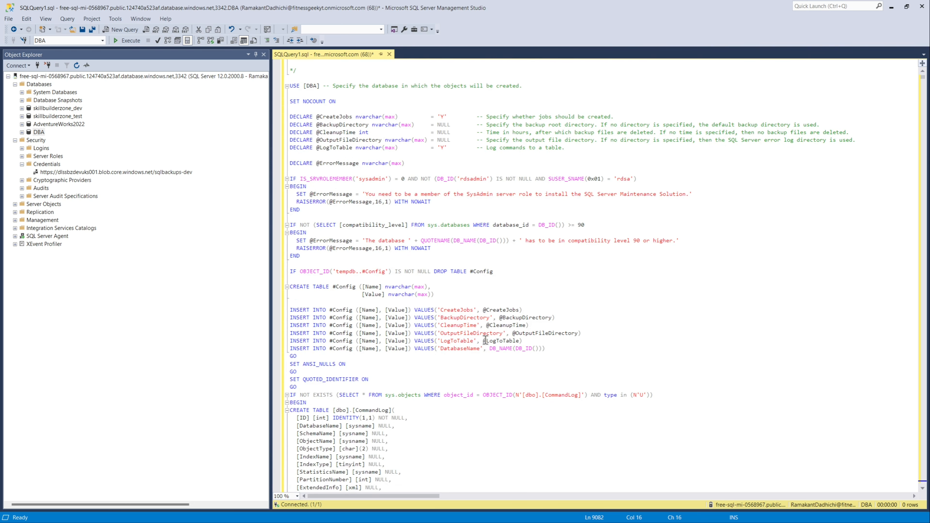
scroll(485, 341, "down", 6)
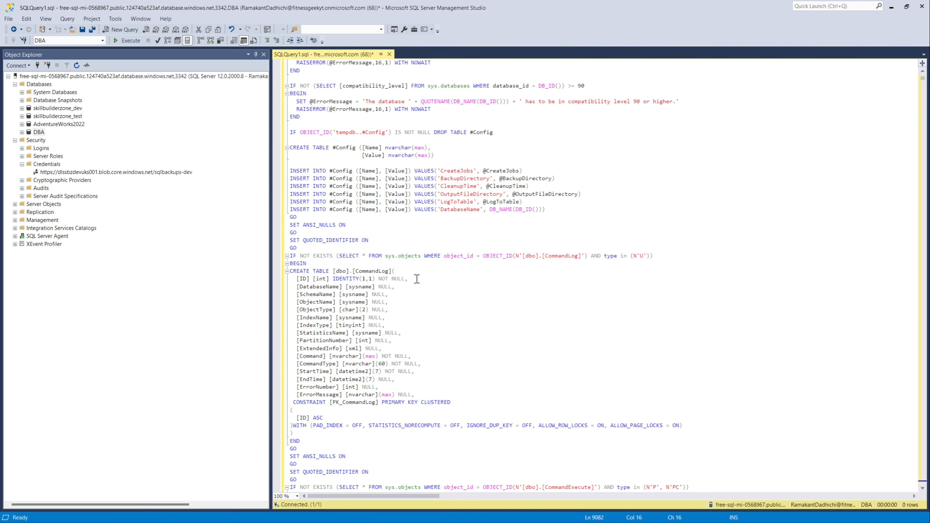
left_click_drag(395, 271, 334, 271)
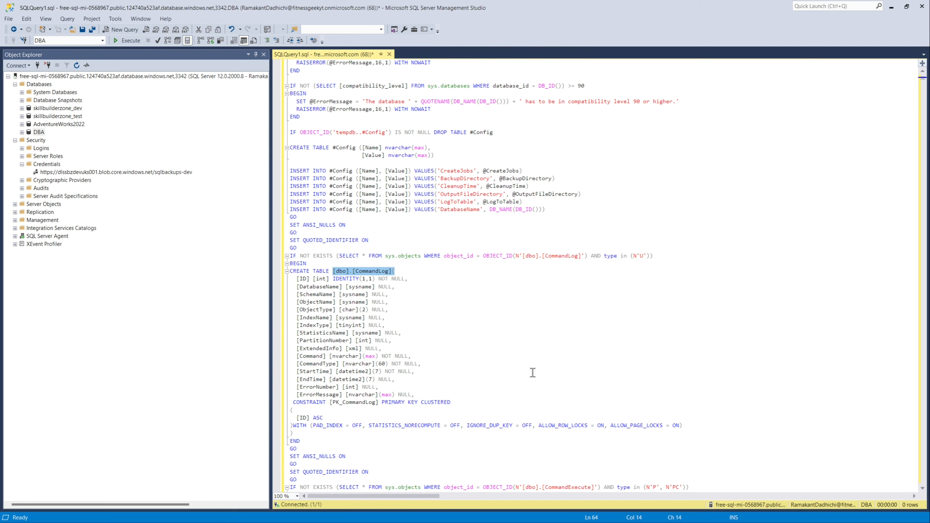
scroll(531, 373, "down", 3)
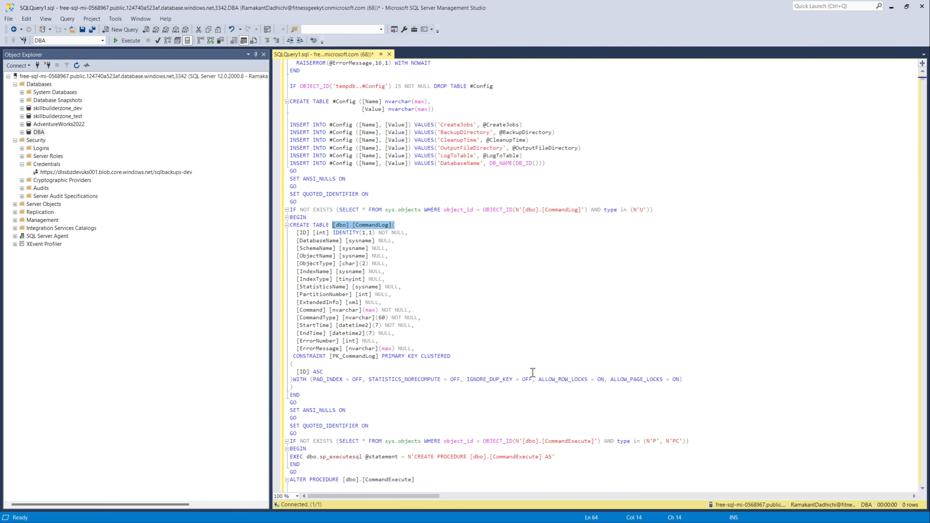
left_click(552, 221)
key("ctrl+s")
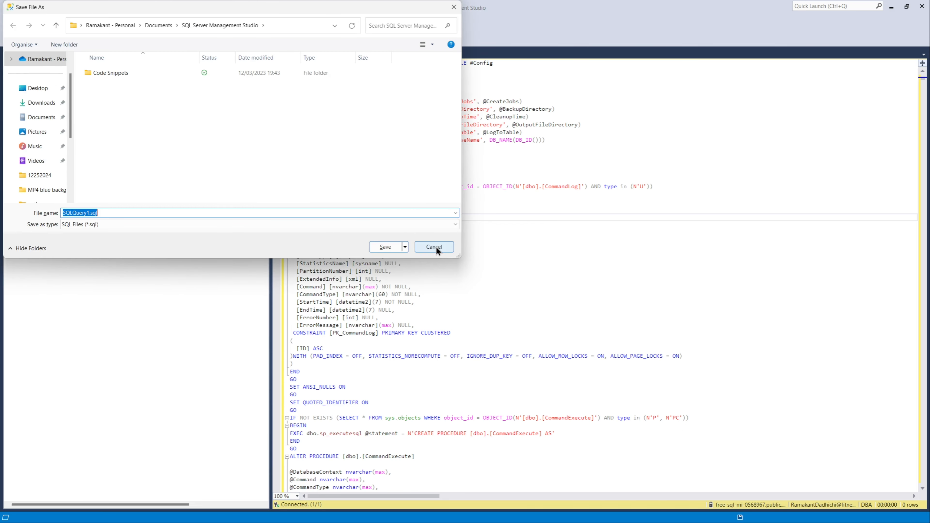
left_click(436, 247)
Step: Search the query for create
left_click(556, 243)
key("ctrl+f")
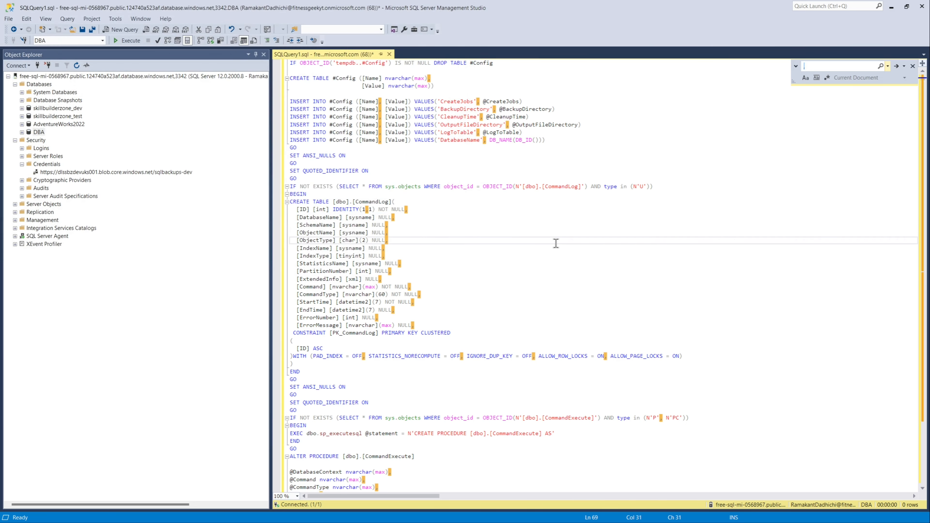
type("create")
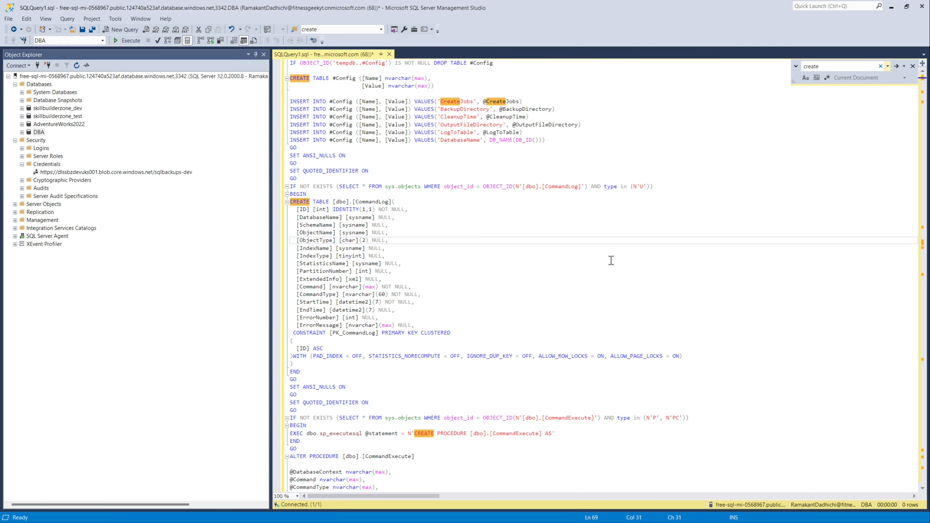
Step: Review the script's CommandLog table and CommandExecute procedure creation statements
scroll(611, 260, "up", 5)
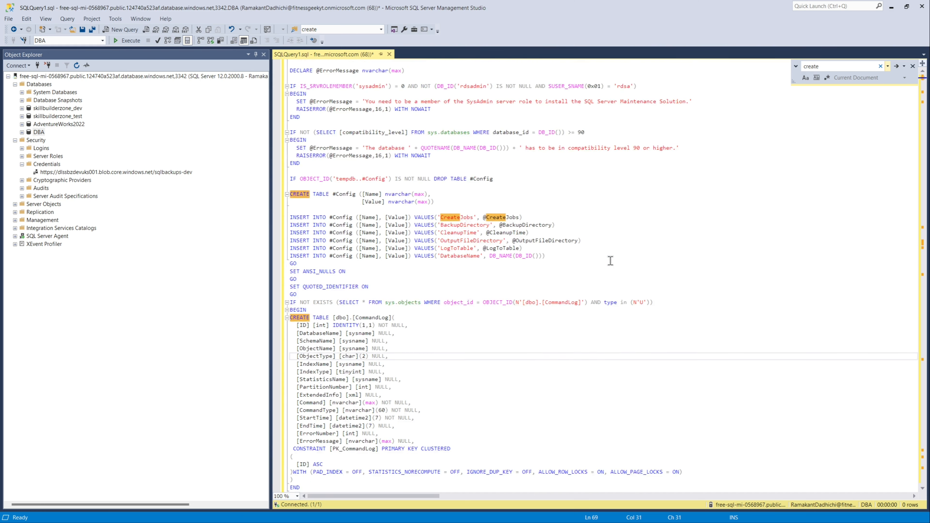
scroll(610, 261, "up", 4)
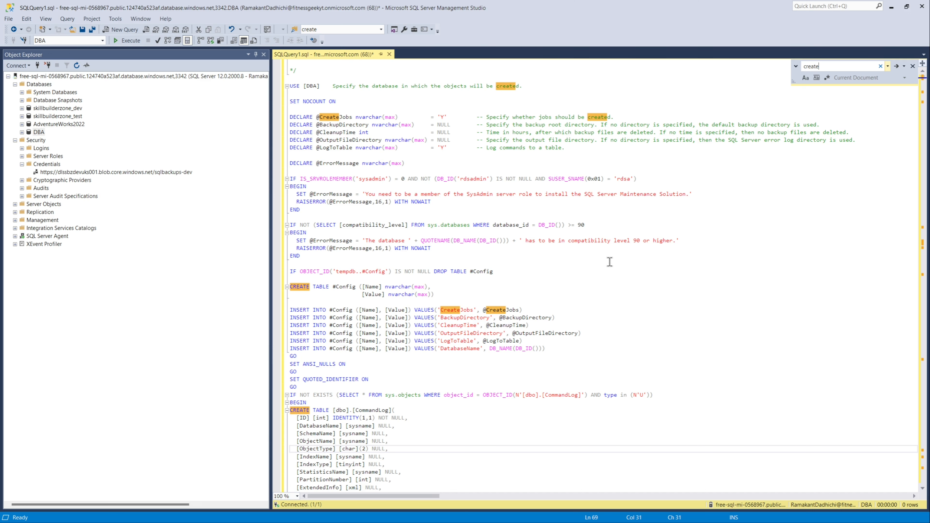
scroll(610, 262, "down", 7)
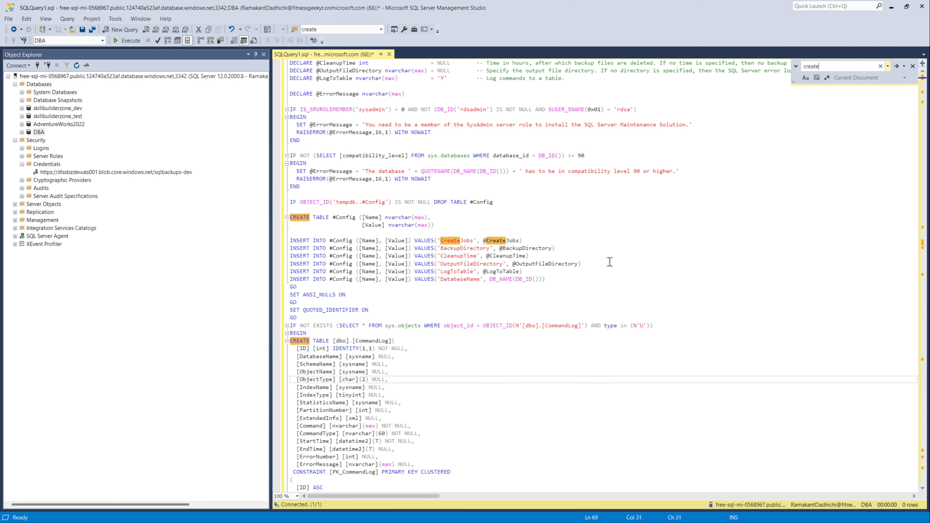
scroll(609, 261, "down", 4)
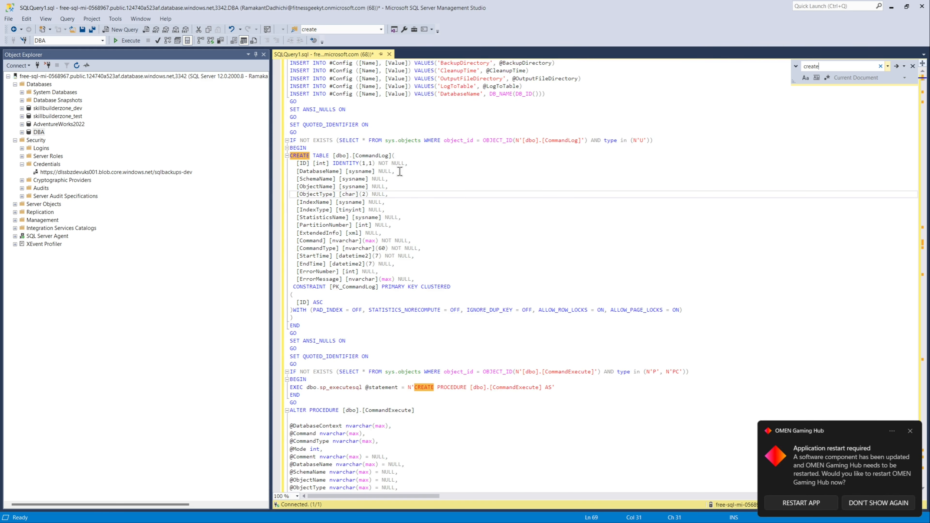
left_click(390, 155)
left_click_drag(391, 155, 353, 155)
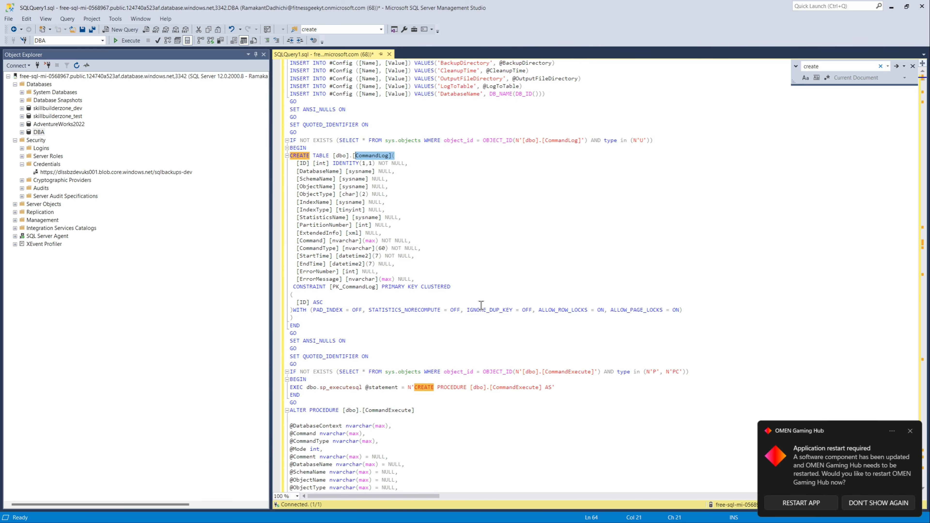
scroll(481, 306, "down", 2)
scroll(482, 306, "down", 5)
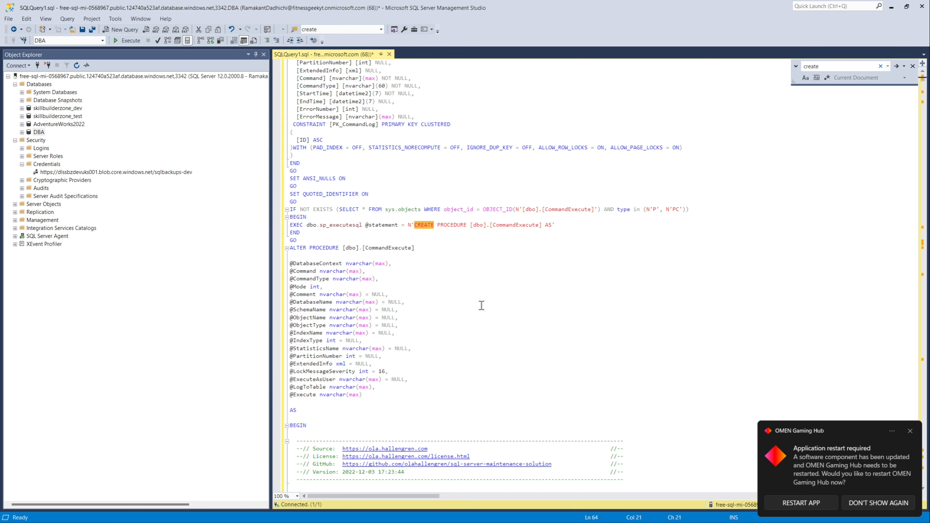
left_click_drag(556, 225, 414, 224)
scroll(489, 331, "down", 4)
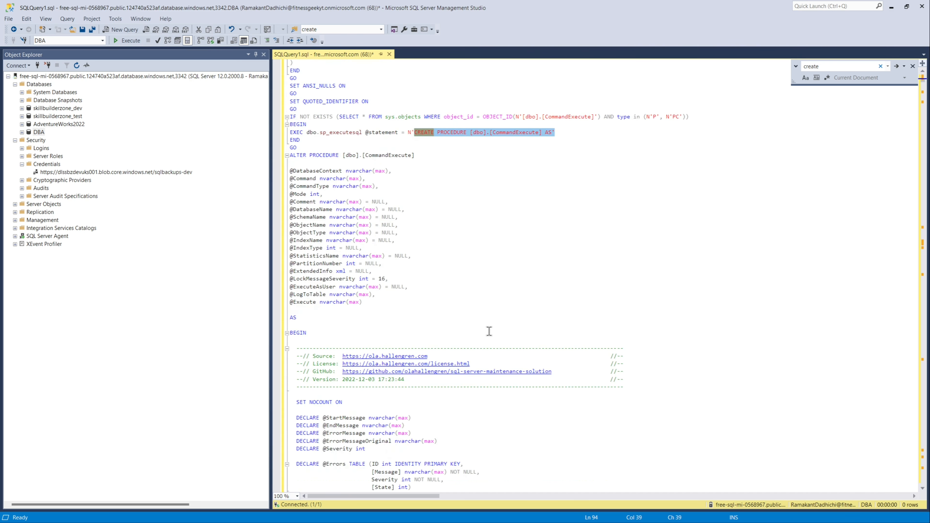
scroll(488, 331, "down", 18)
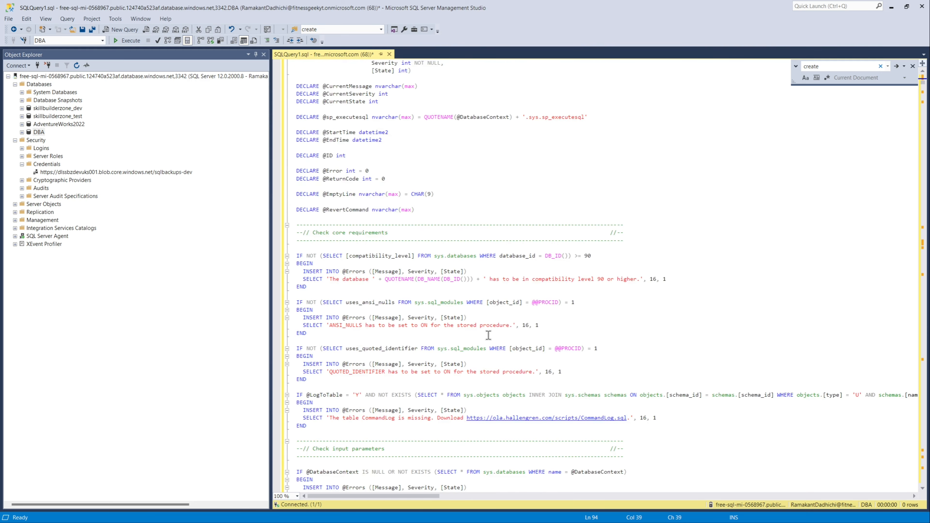
scroll(488, 335, "down", 20)
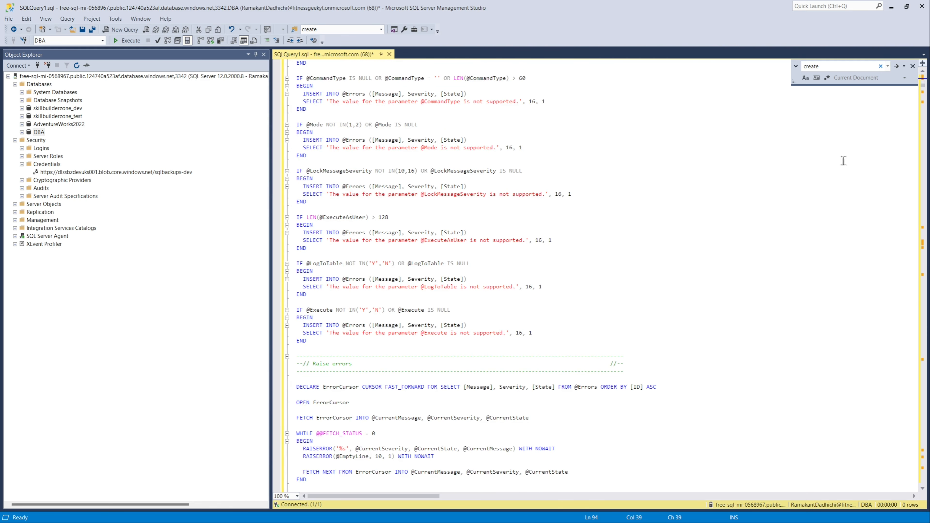
Step: Step through the occurrences of create in the script and close the search box
left_click(898, 66)
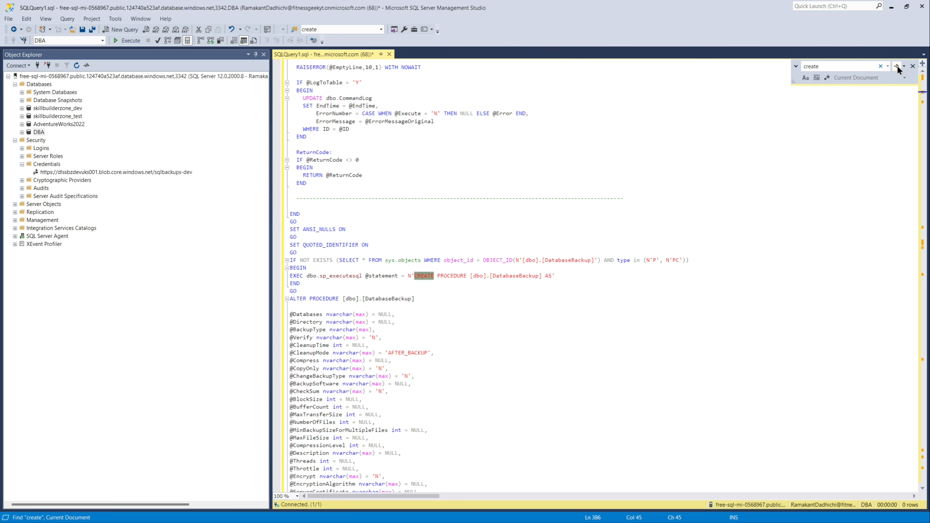
left_click(897, 66)
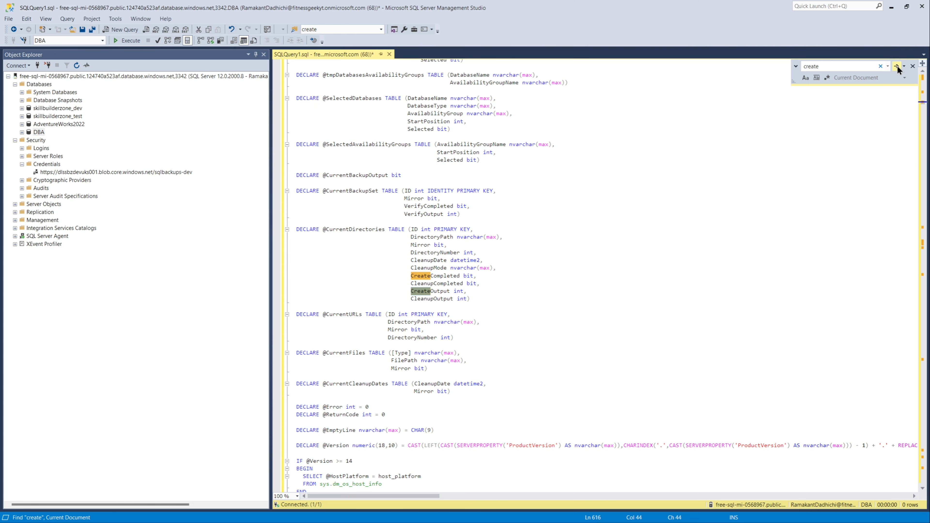
left_click(898, 66)
left_click(898, 66)
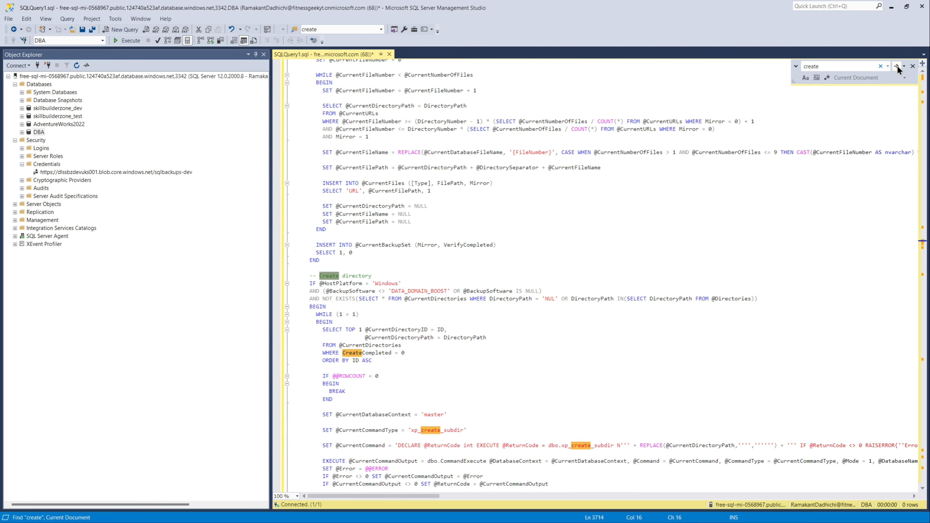
left_click(898, 65)
left_click(897, 66)
left_click(897, 65)
left_click(897, 66)
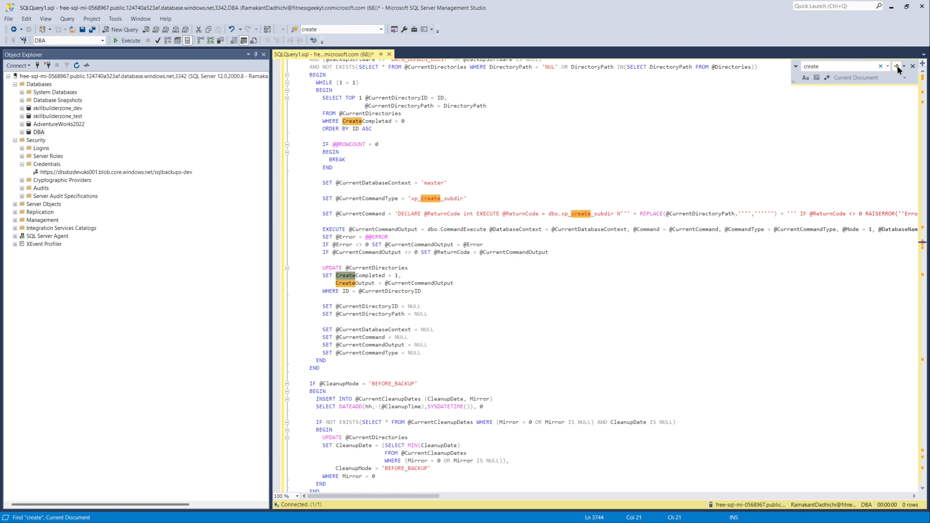
left_click(913, 65)
Step: Return to the top of the script and execute it against the DBA database
left_click(851, 183)
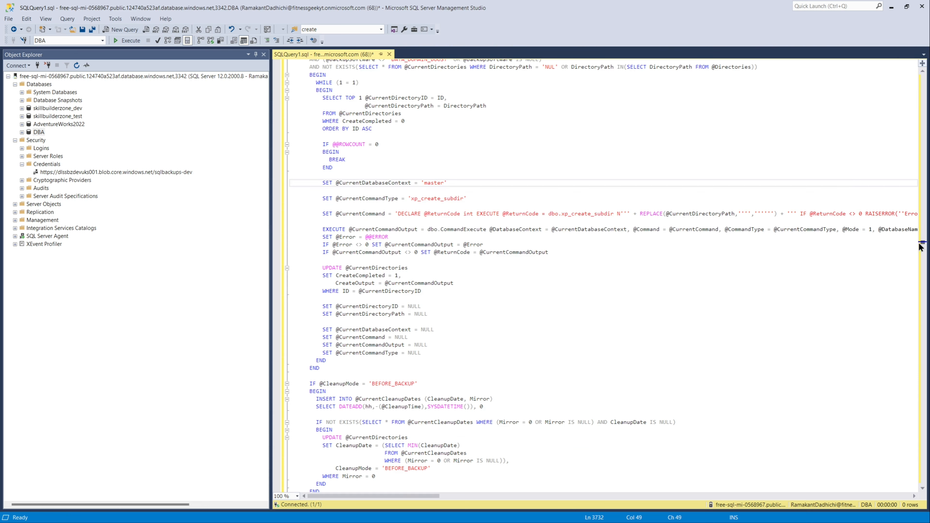
left_click_drag(921, 242, 918, 73)
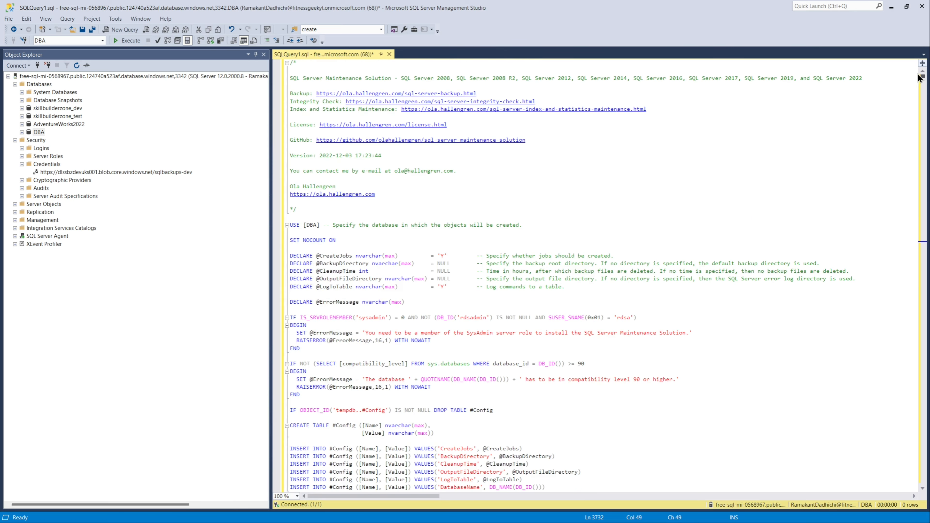
left_click(713, 169)
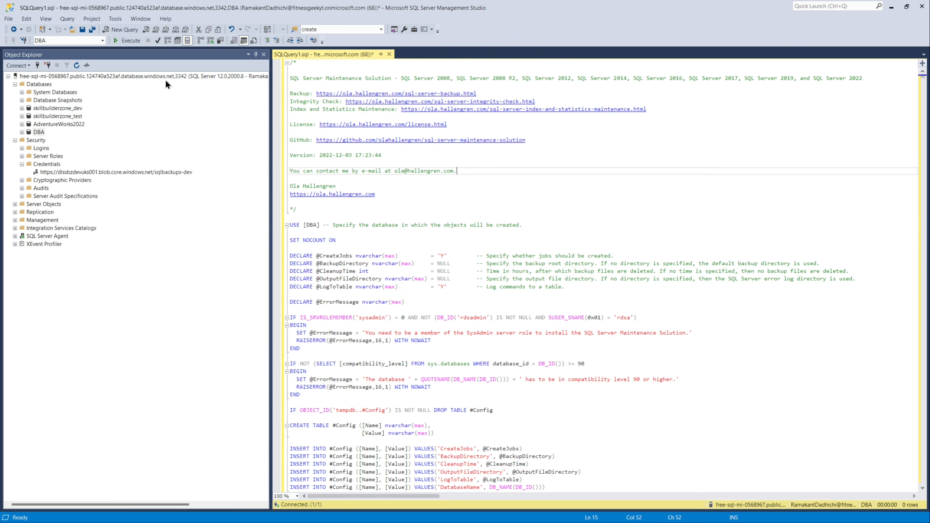
left_click(123, 41)
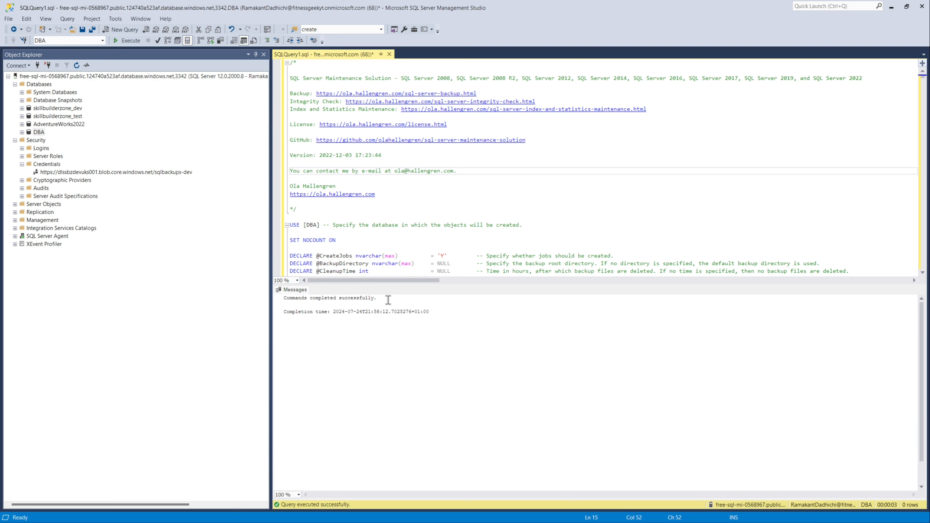
Step: Expand the DBA database's tables and select the top 1000 rows of dbo.CommandLog
left_click(21, 133)
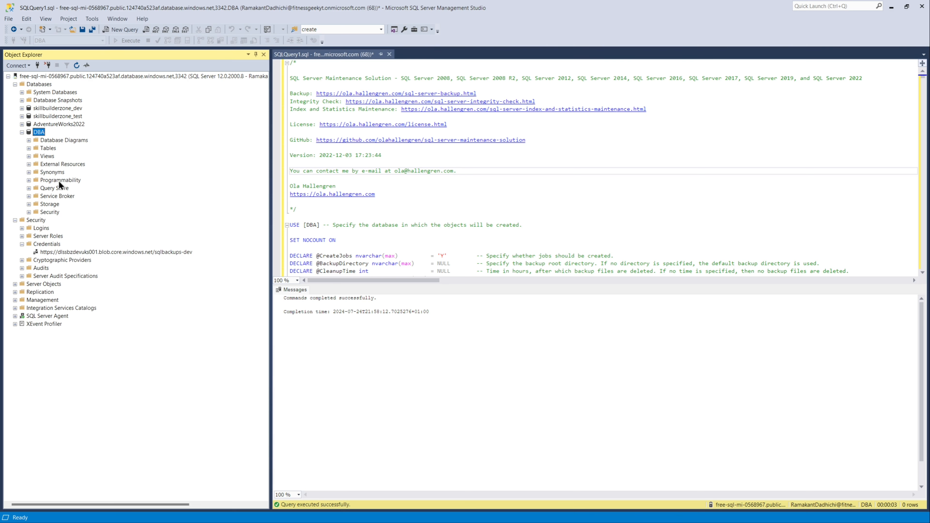
left_click(29, 148)
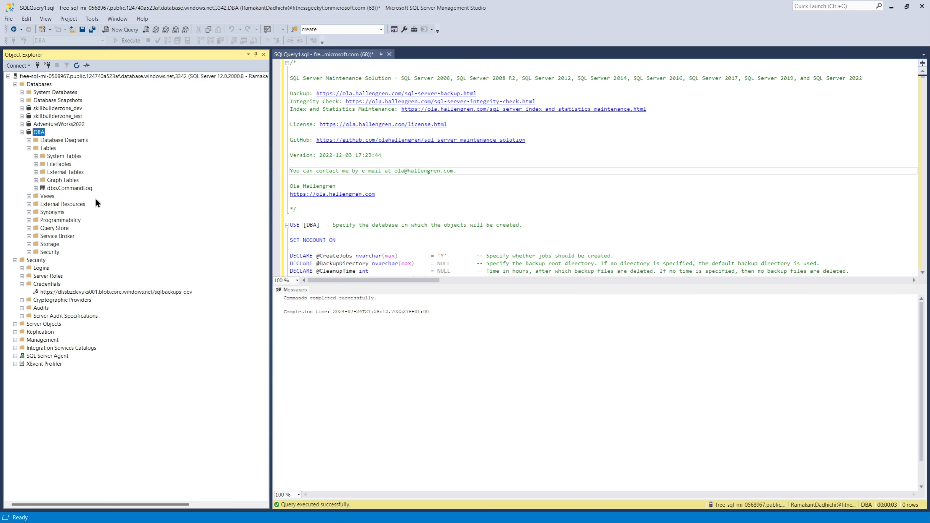
right_click(74, 187)
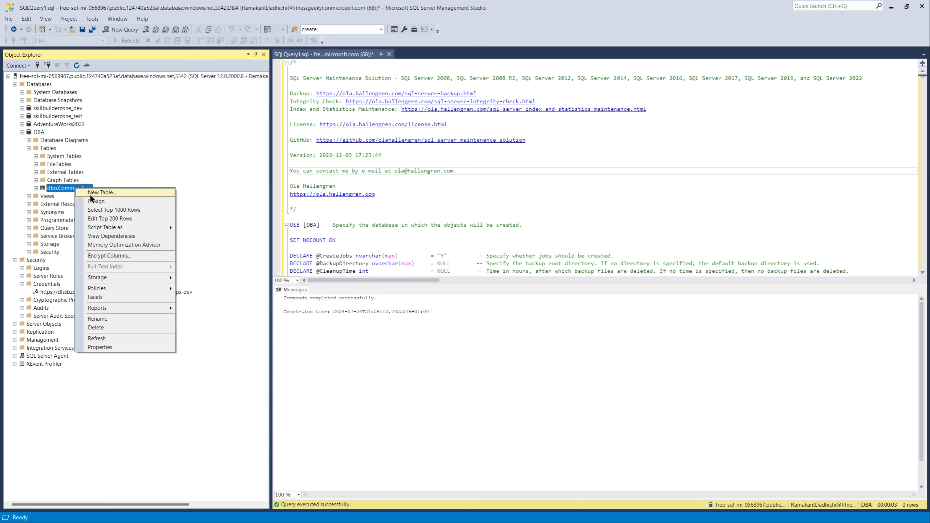
left_click(100, 209)
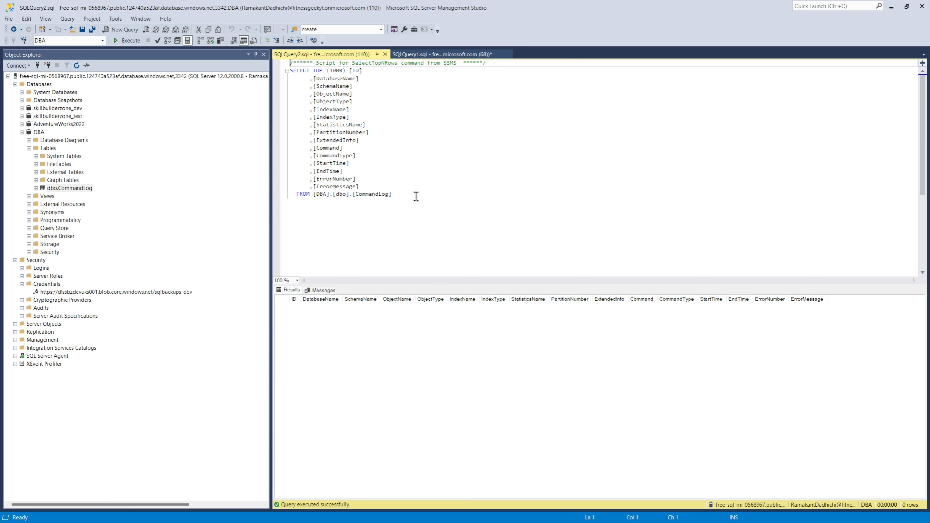
Step: Start the DatabaseIntegrityCheck - USER_DATABASES agent job and close its progress dialog
left_click(386, 54)
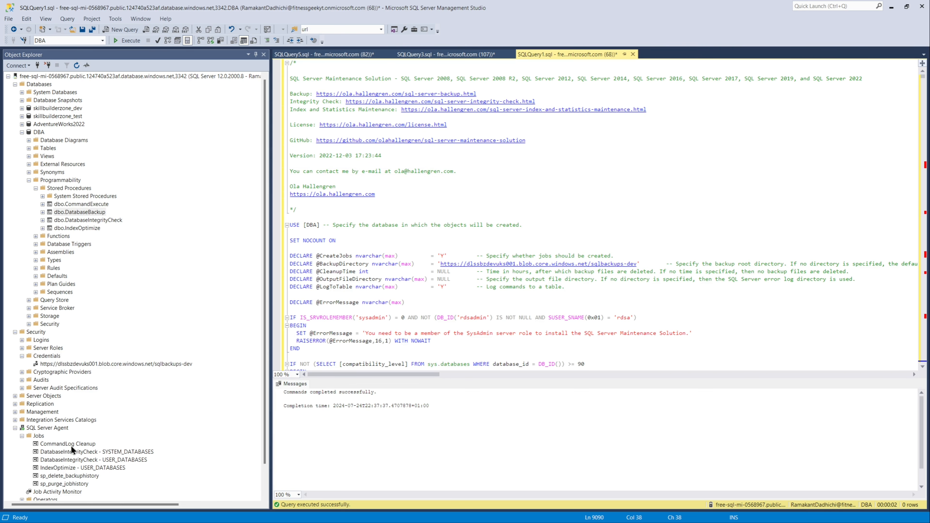
right_click(81, 460)
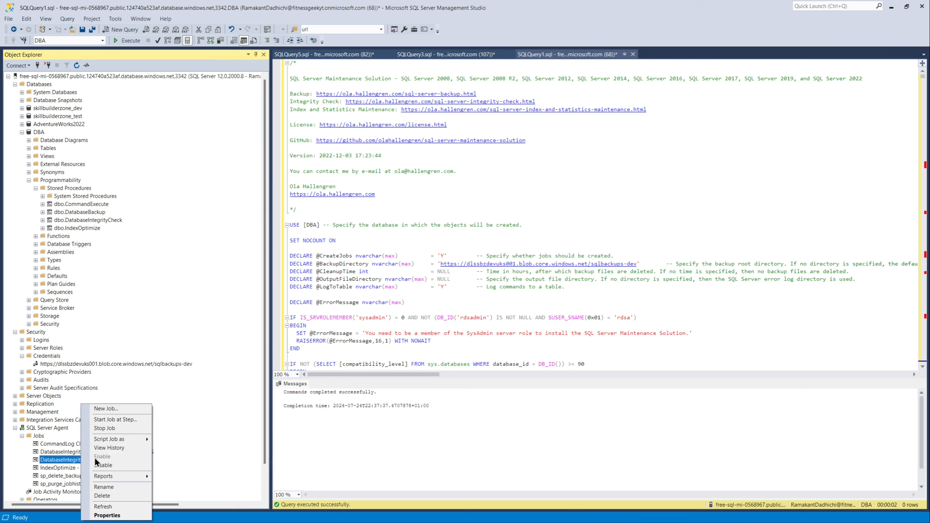
left_click(112, 421)
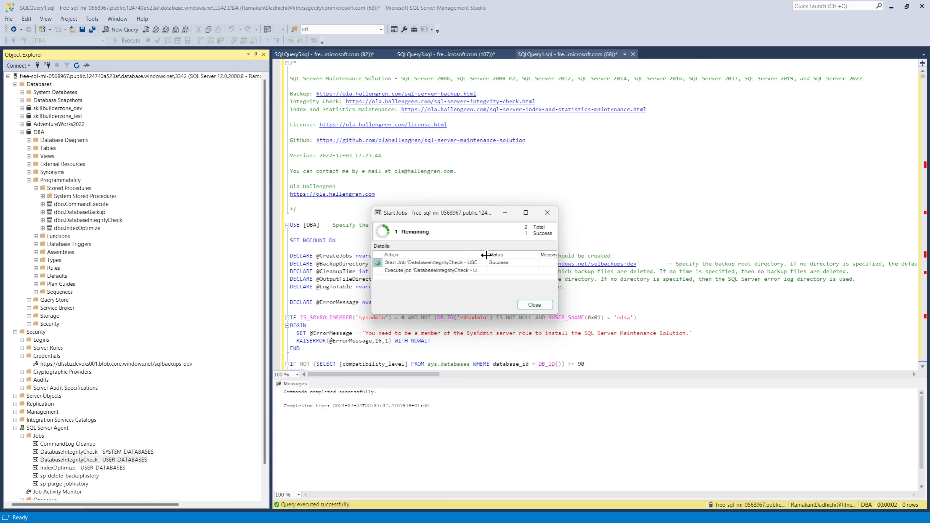
left_click_drag(486, 257, 521, 257)
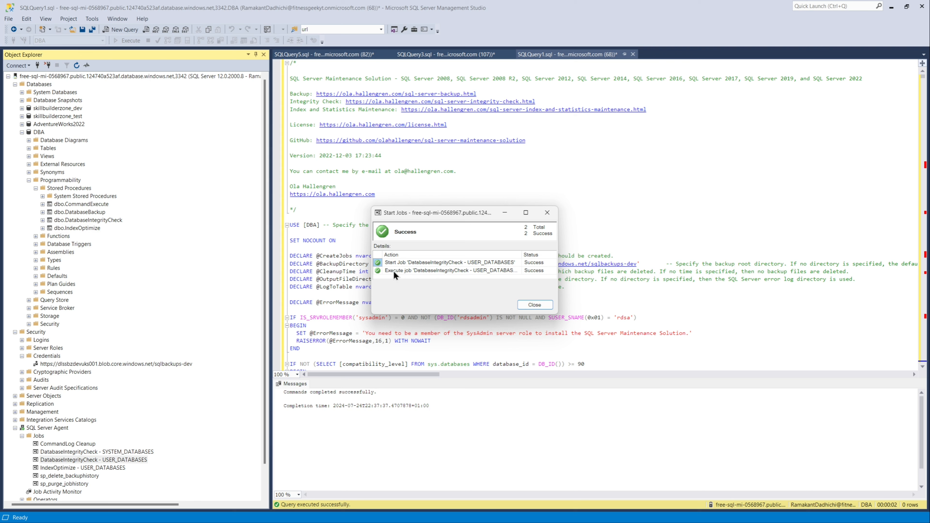
left_click(534, 305)
Step: Start the IndexOptimize - USER_DATABASES agent job and close its progress dialog
left_click(84, 469)
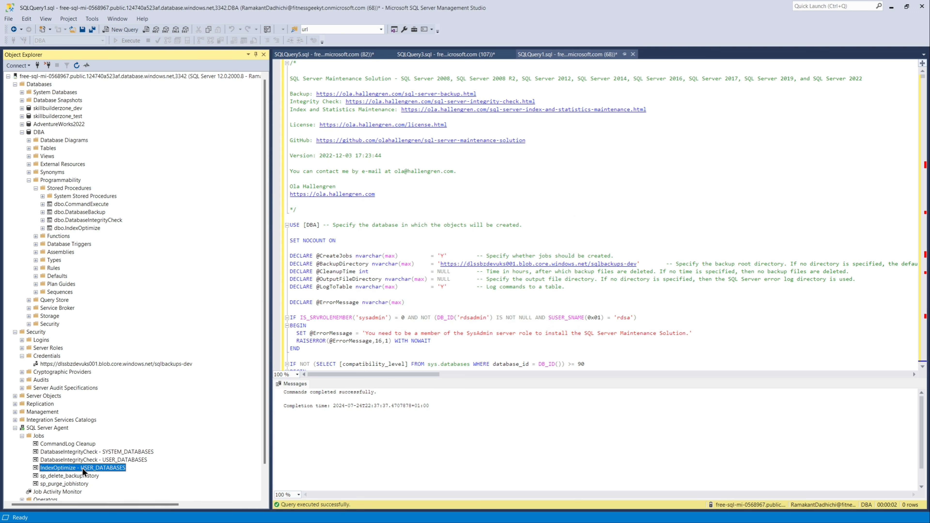
right_click(84, 471)
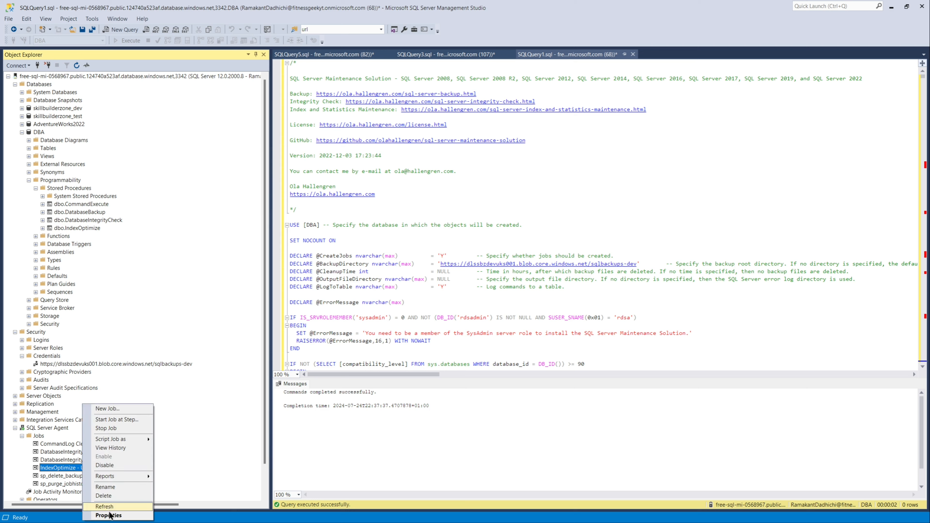
left_click(116, 420)
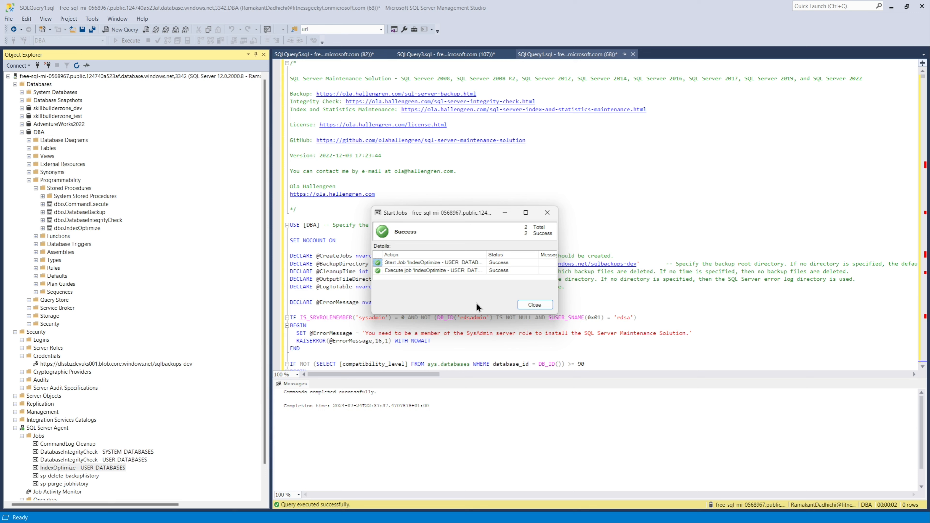
left_click(534, 305)
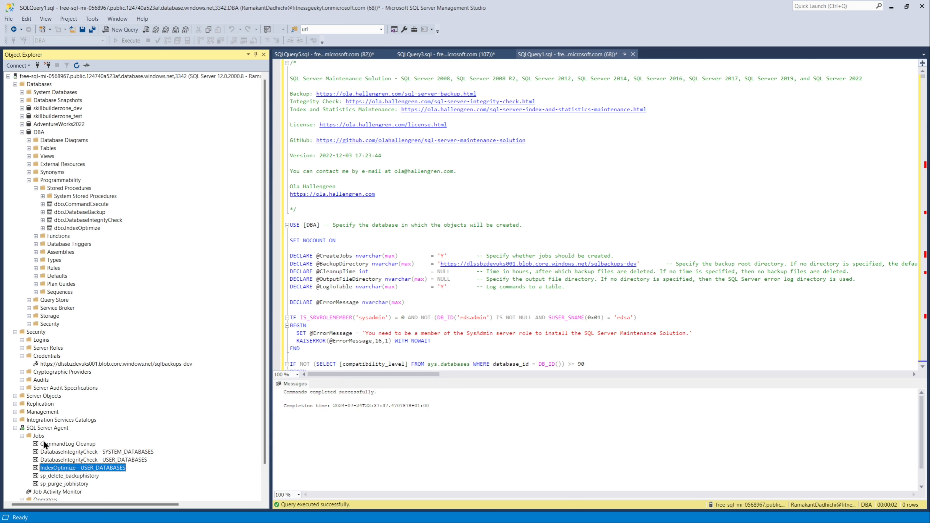
Step: Open the Job Activity Monitor and open the properties of the IndexOptimize - USER_DATABASES job
double_click(62, 492)
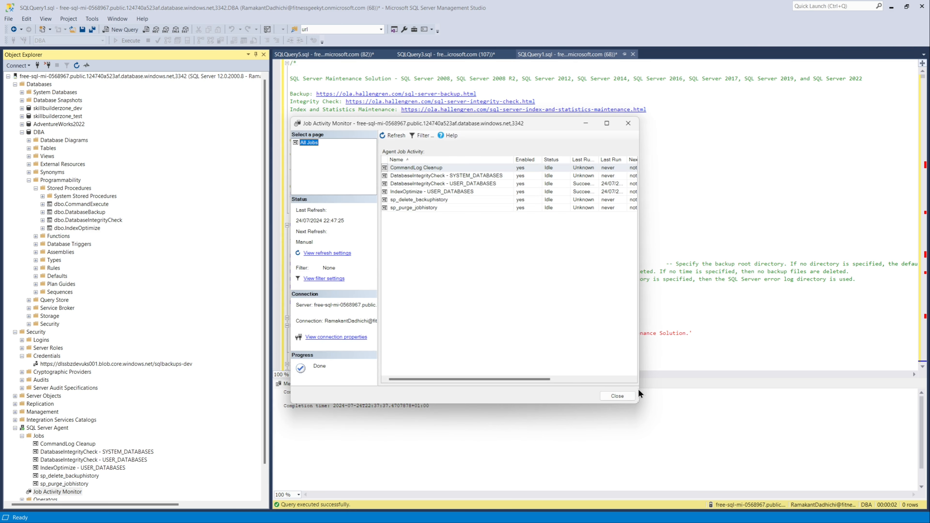
left_click_drag(639, 389, 807, 382)
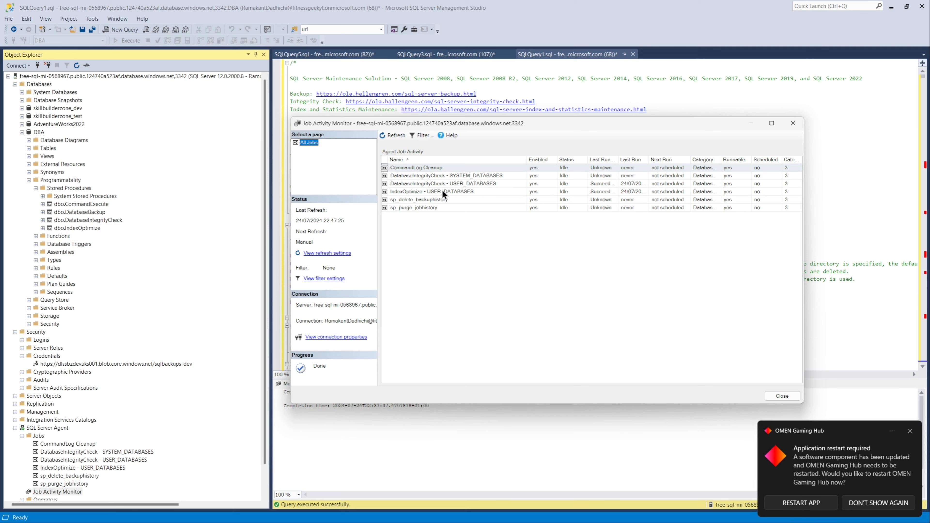
right_click(413, 192)
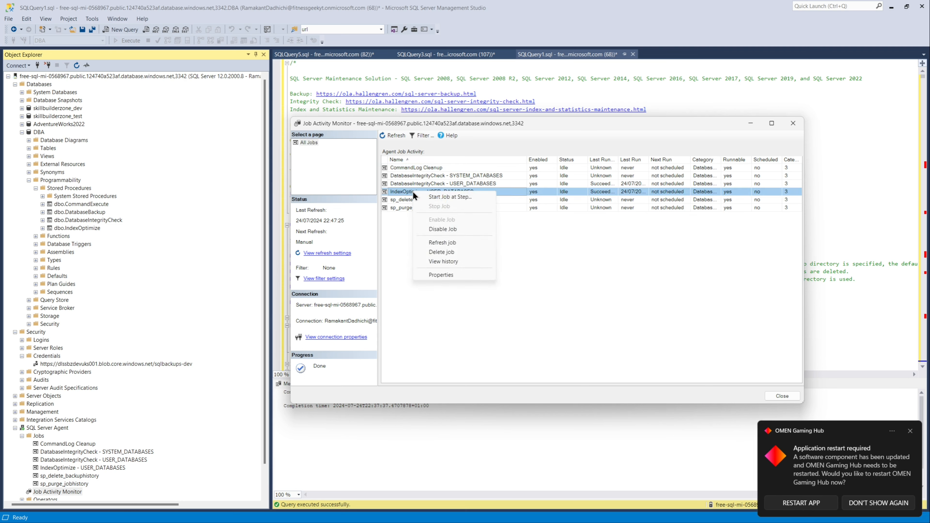
left_click(441, 274)
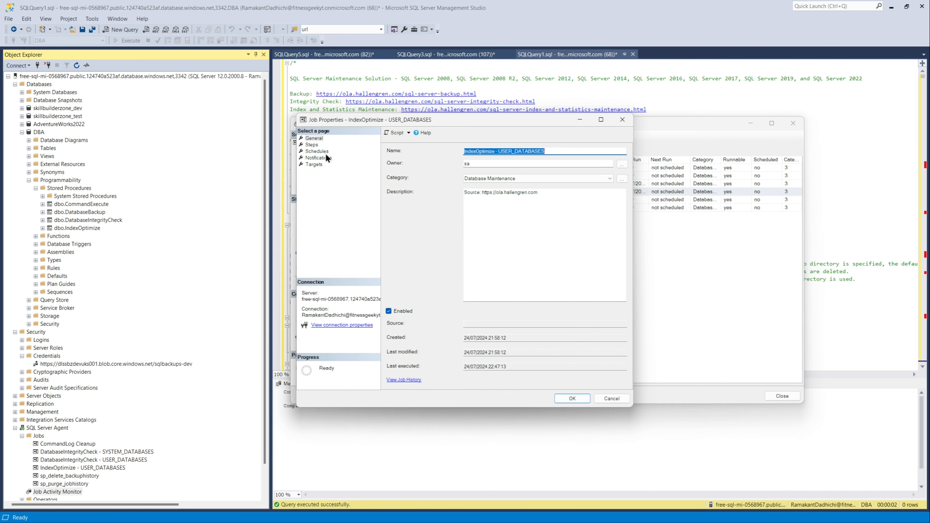
Step: Add a new recurring schedule named weekly to the job, running every Sunday at 00:00:00
left_click(318, 151)
left_click(423, 381)
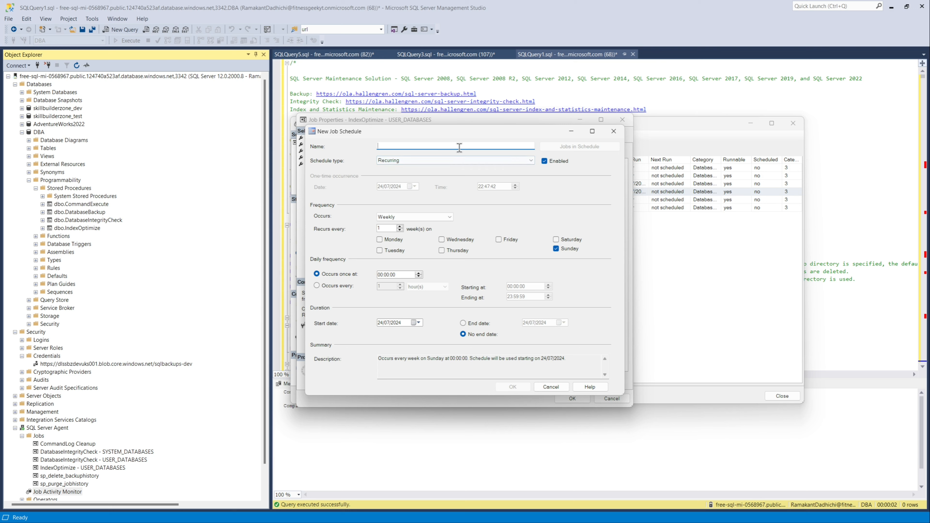
type("weekly")
left_click(514, 387)
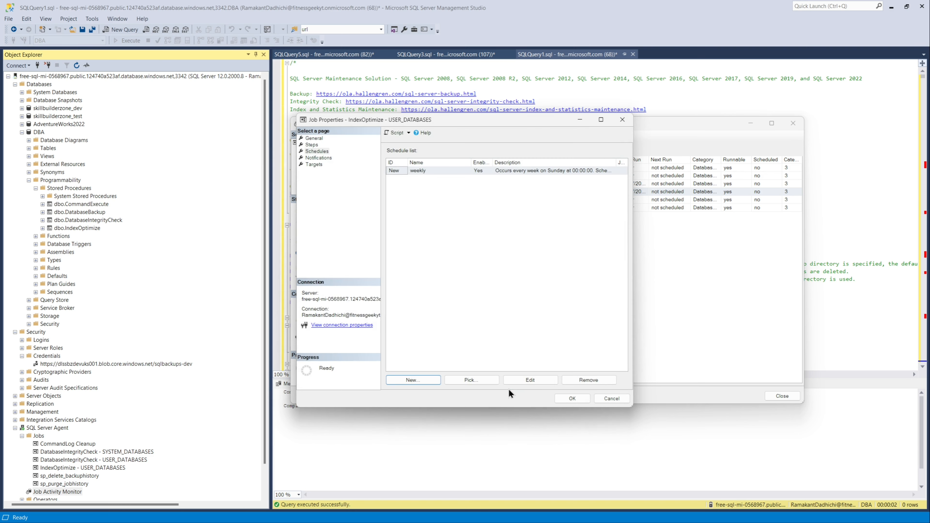
Step: Save the IndexOptimize - USER_DATABASES job properties and close the Job Activity Monitor
left_click(563, 402)
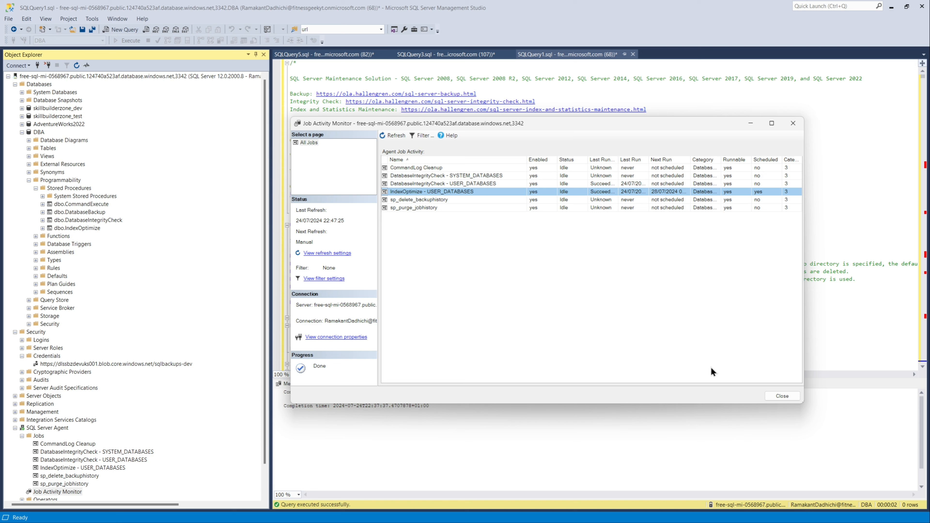
left_click(780, 397)
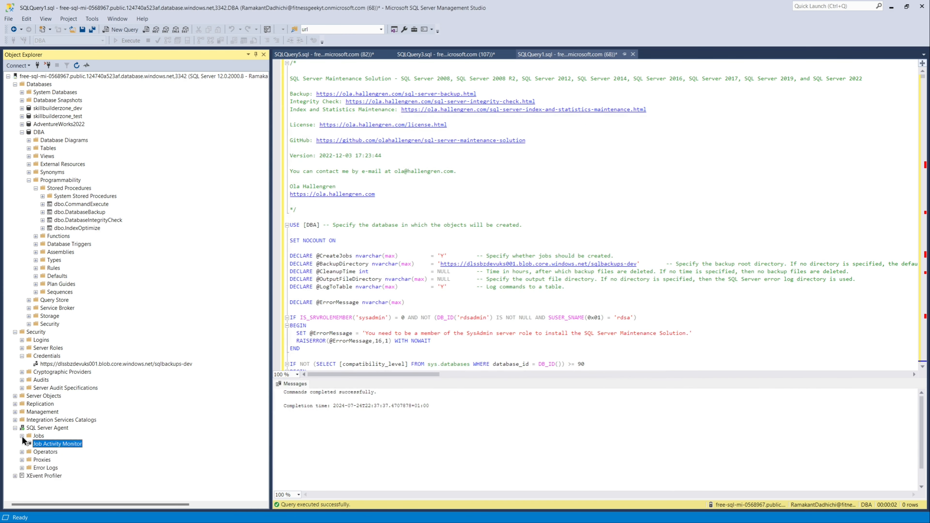
Step: Create a new SQL Agent job named DatabaseBackup_UserDatabases and open its Steps page
right_click(34, 436)
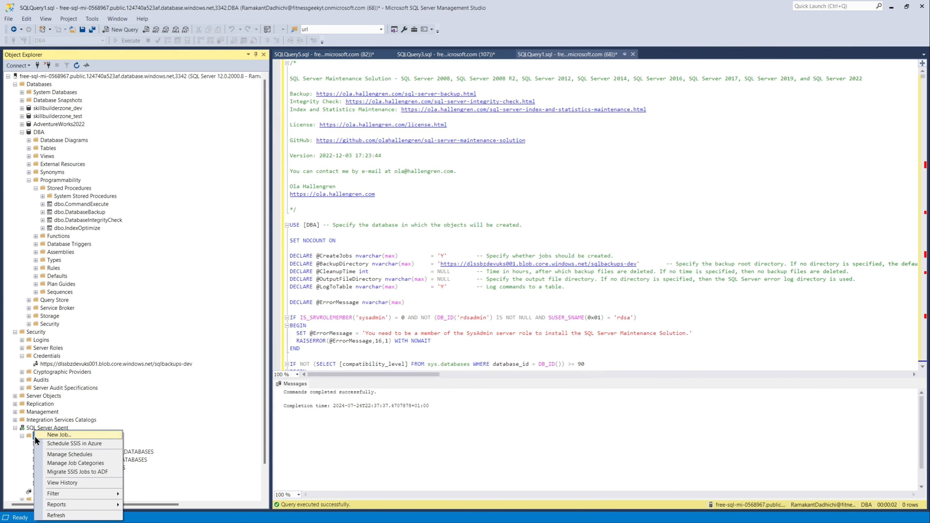
left_click(44, 437)
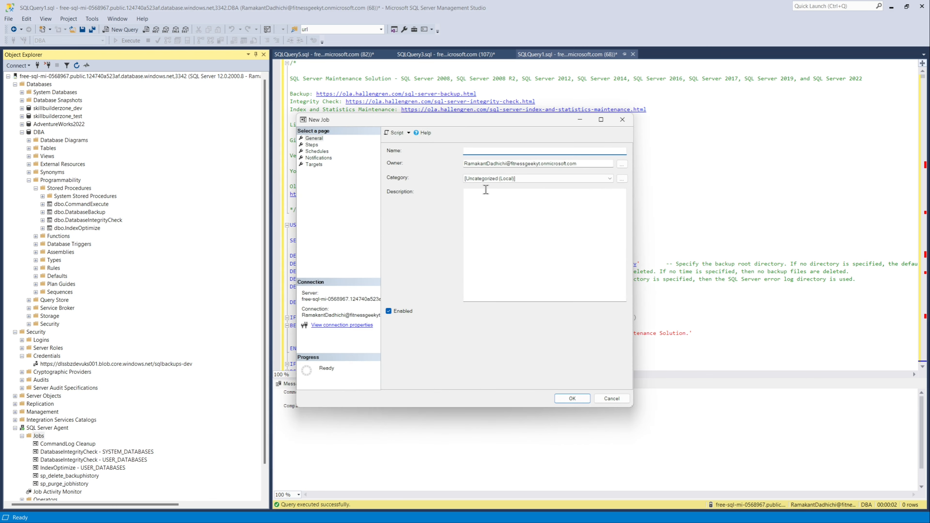
type("DatabaseBackup_UserDatabases")
left_click(312, 144)
left_click(424, 378)
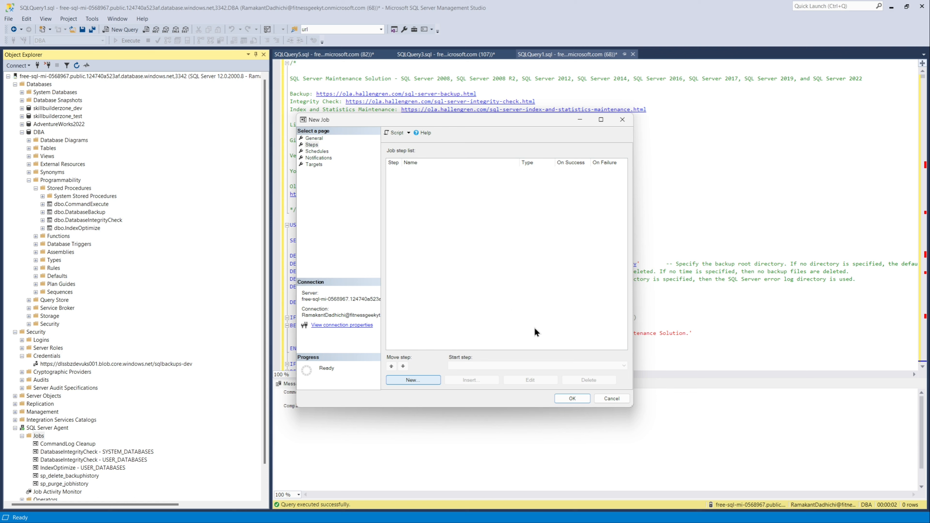
Step: Add a T-SQL job step named BackupToBlob with the pasted DatabaseBackup command, running against the DBA database
left_click(439, 380)
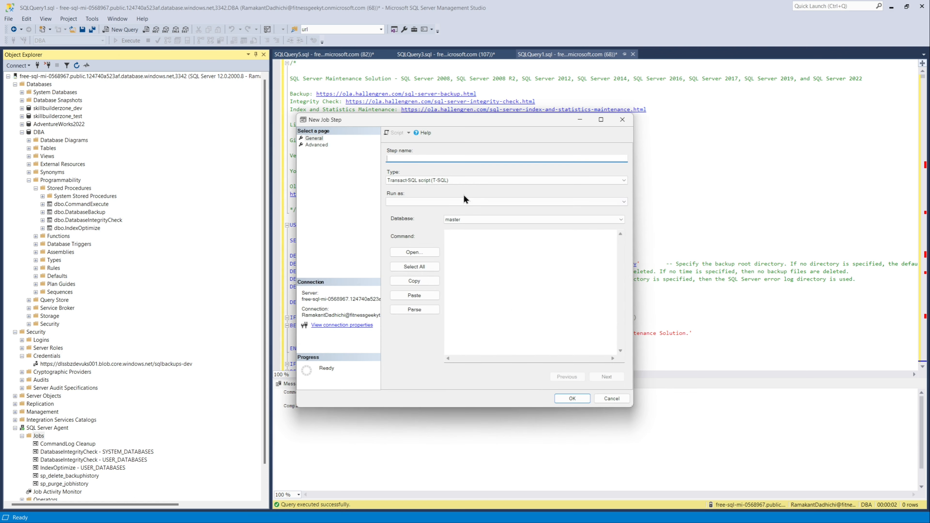
type("BackupToBlob")
left_click(429, 204)
left_click(429, 204)
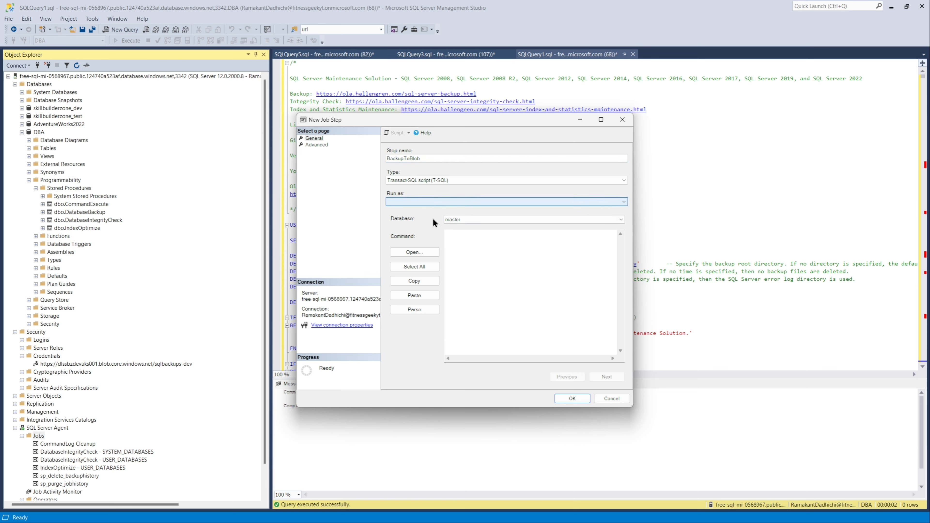
left_click(472, 247)
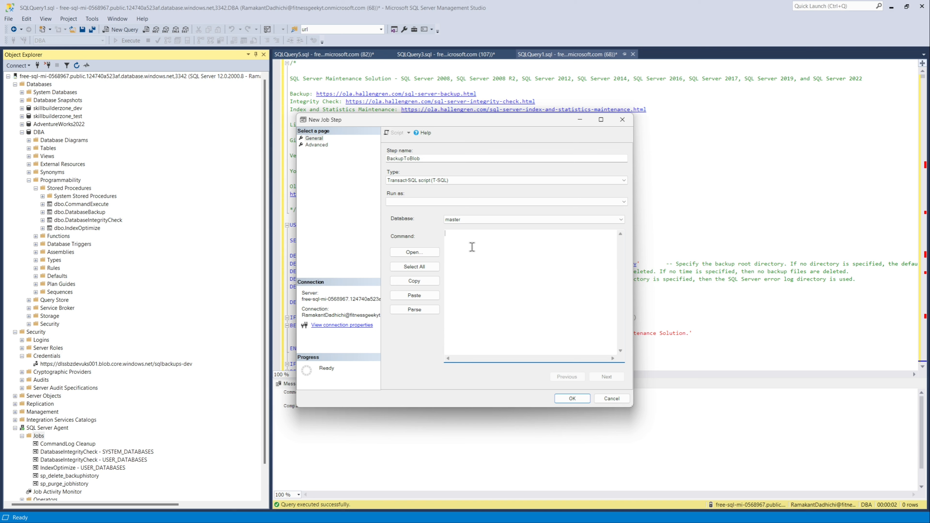
type("EXECUTE [dbo].[DatabaseBackup] @Databases = 'USER_DATABASES', @BackupType = 'FULL', @Compress='Y', @Url='https://<storageaccount>.blob.core.windows.net/<containername>', @BlockSize=65536, @MaxTransferSize=4194304")
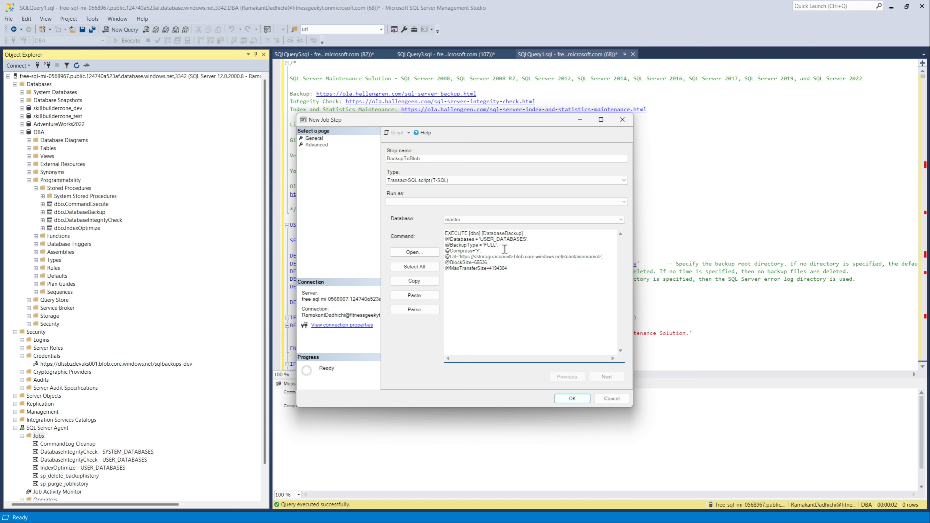
left_click(609, 220)
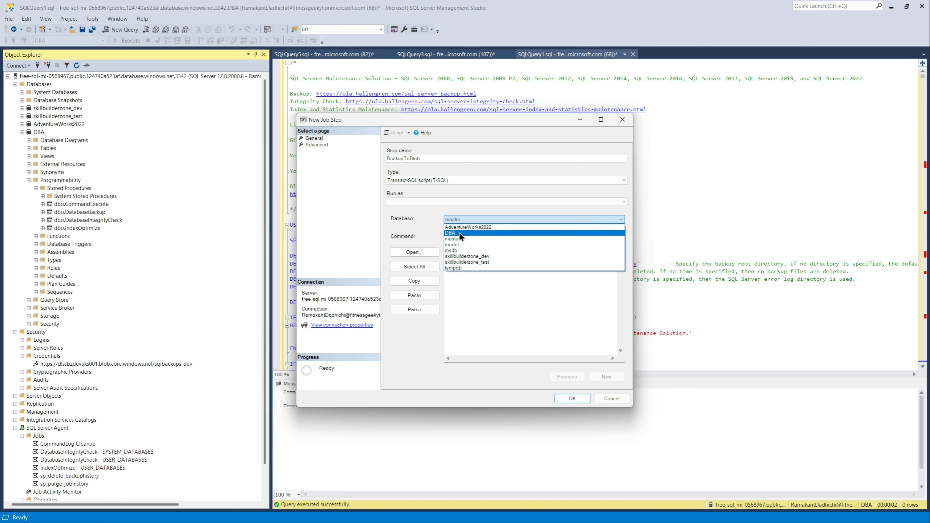
left_click(491, 231)
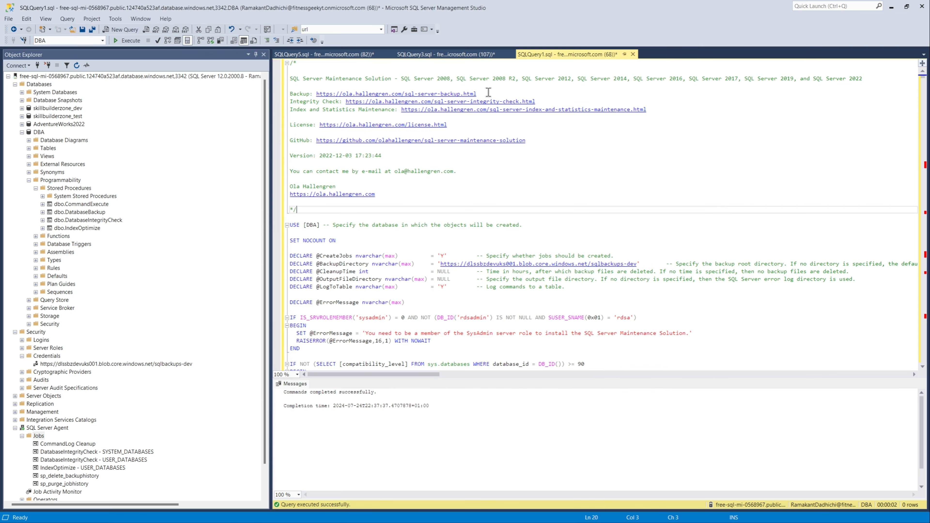
Step: Copy the sqlbackups-dev container URL from the CREATE CREDENTIAL statement in the SQLQuery3 script
left_click(445, 54)
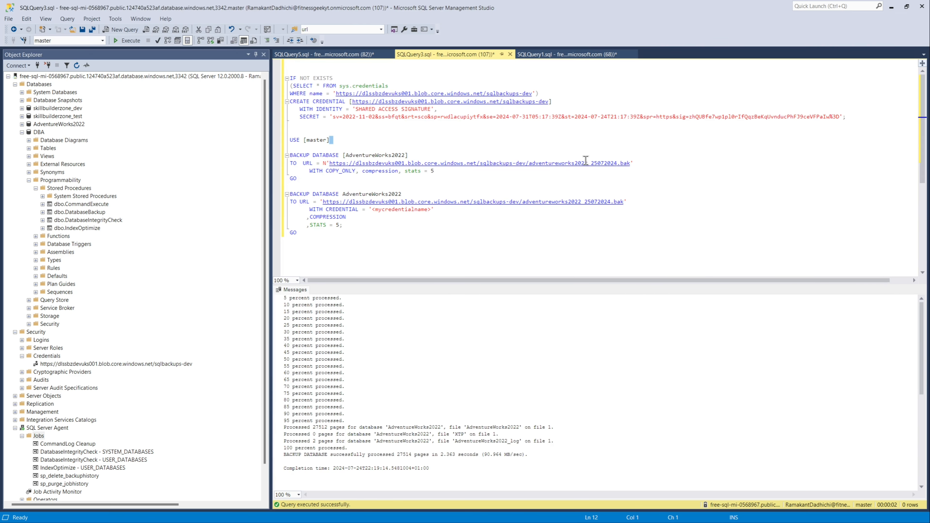
left_click(550, 102)
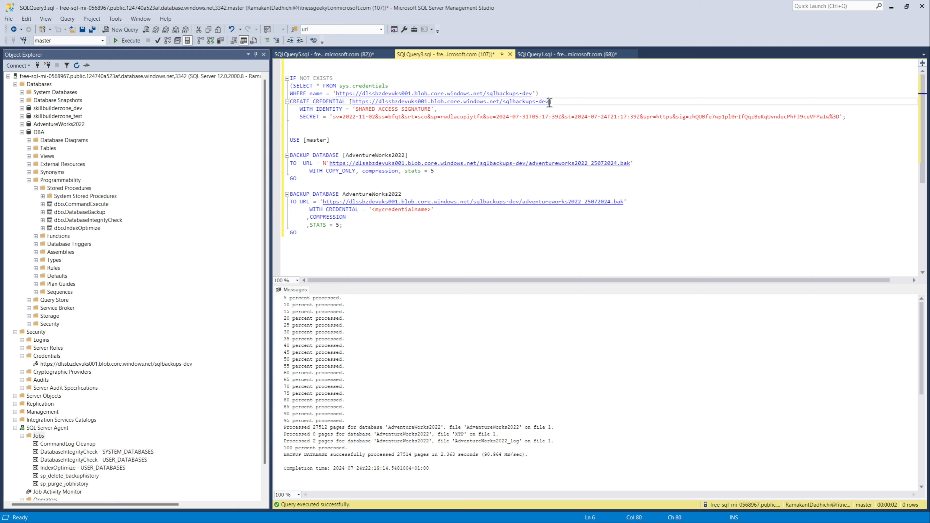
left_click_drag(549, 102, 352, 101)
key("ctrl+c")
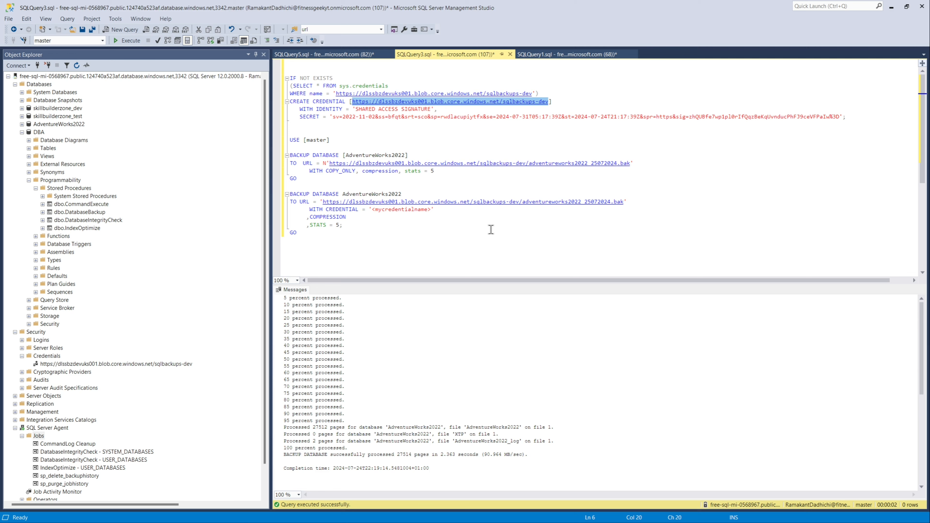
mouse_move(425, 522)
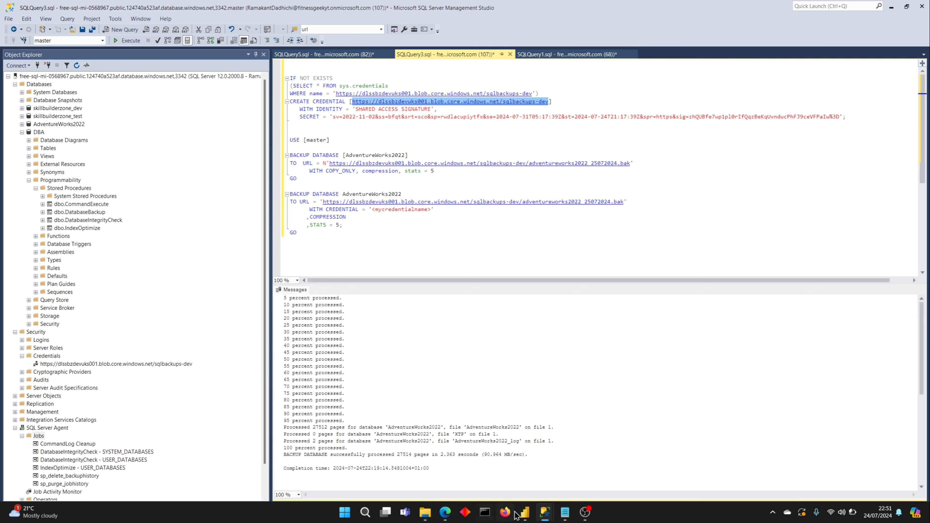
mouse_move(547, 516)
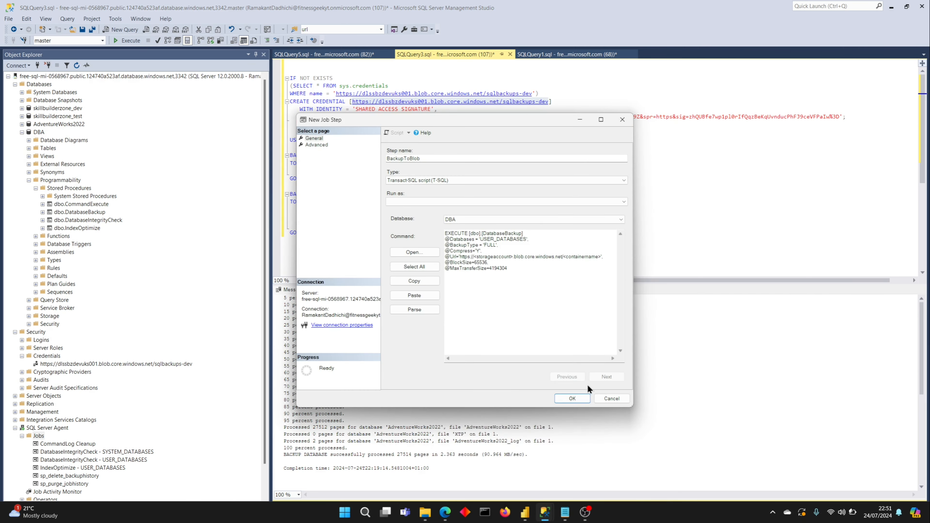
left_click(620, 481)
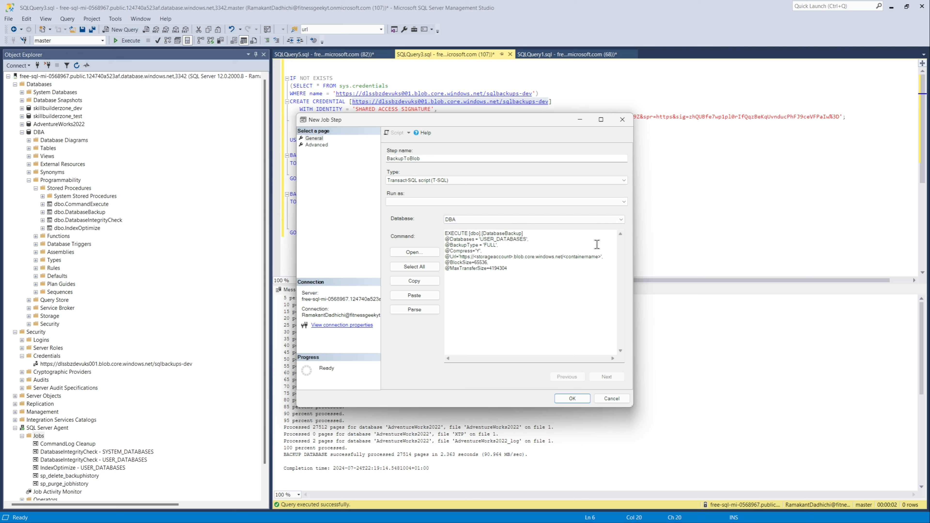
left_click_drag(601, 255, 460, 256)
key("ctrl+v")
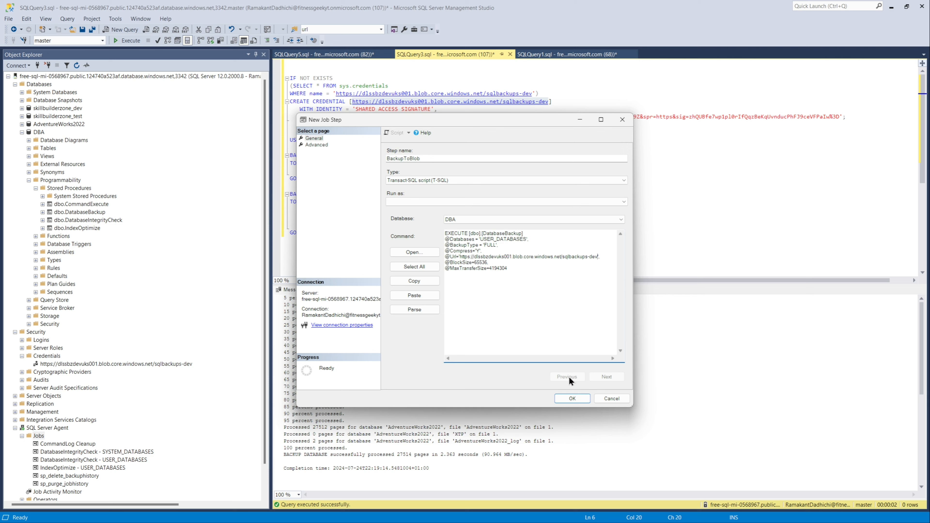
left_click(572, 398)
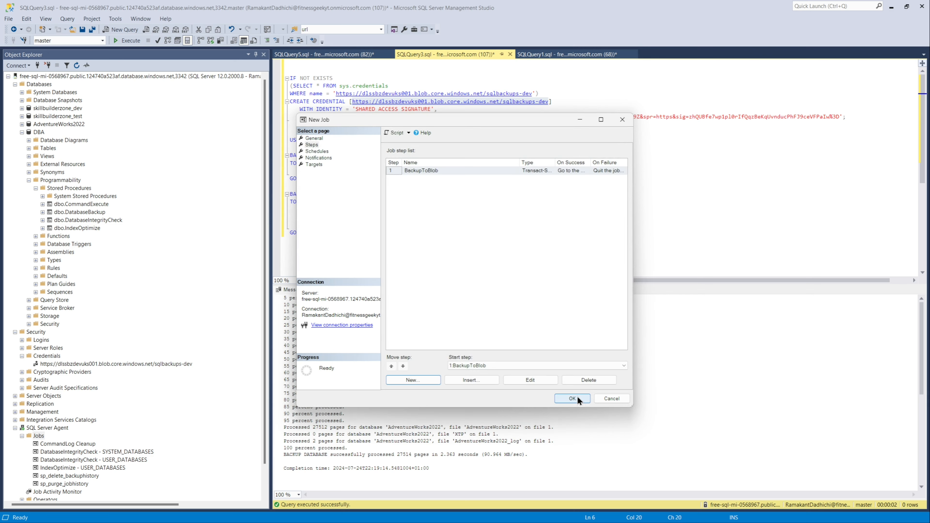
left_click(570, 399)
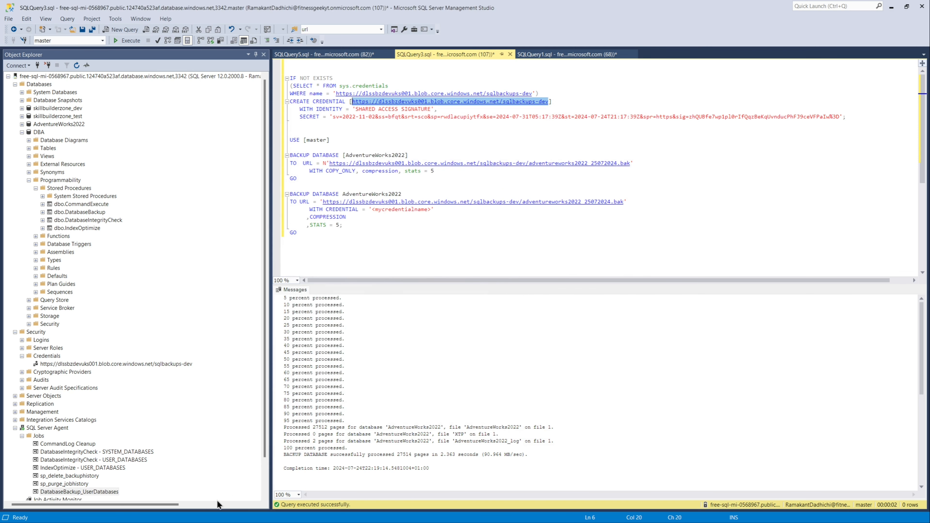
Step: Start the DatabaseBackup_UserDatabases job, review its execution error message, and close the progress dialog
left_click(96, 492)
right_click(96, 491)
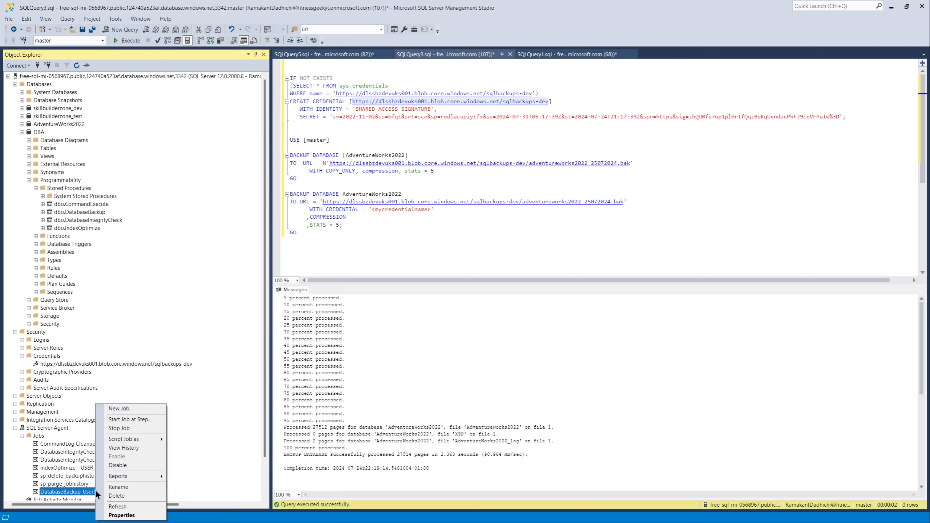
left_click(125, 419)
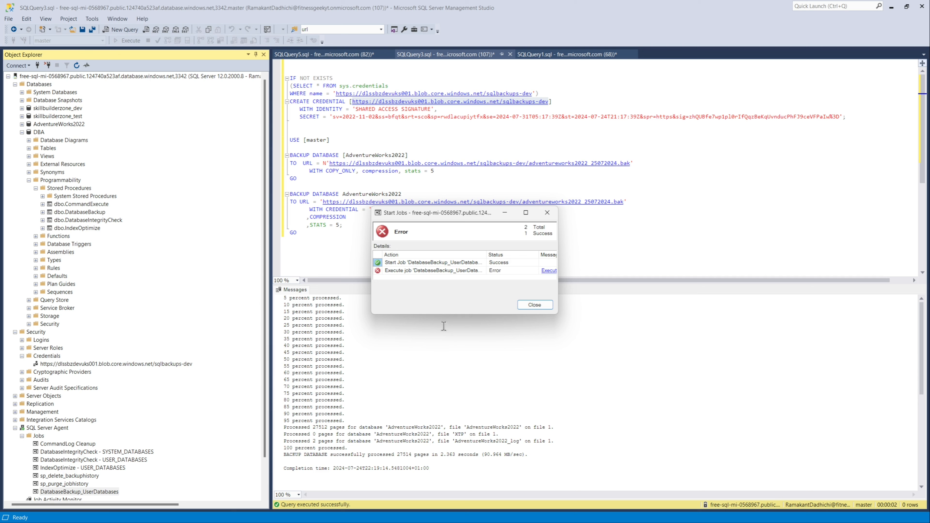
left_click(549, 271)
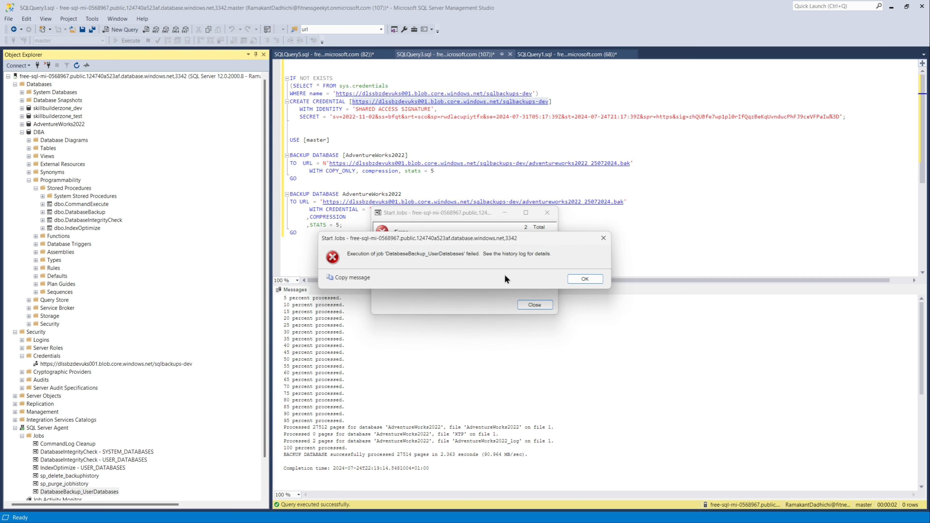
left_click(585, 278)
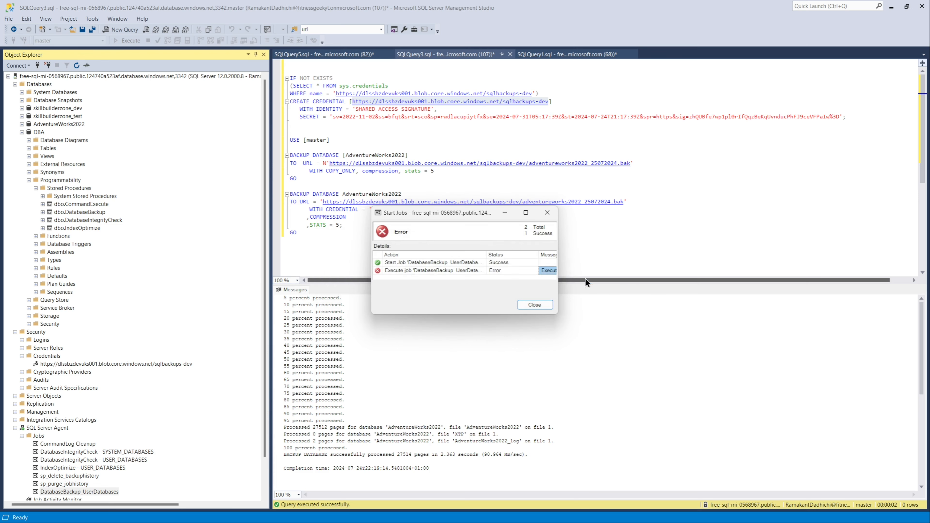
left_click(536, 304)
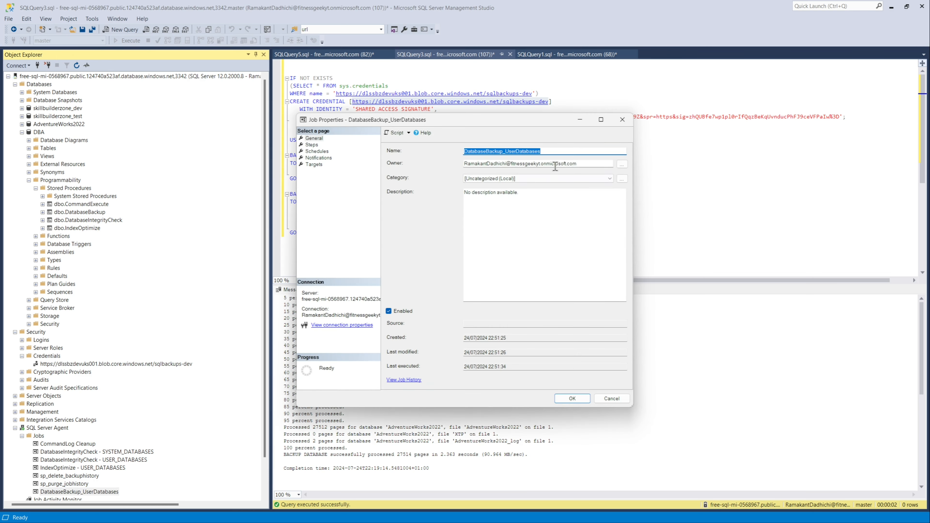
Step: Open the job's history and read the error details of the failed BackupToBlob step
left_click(619, 121)
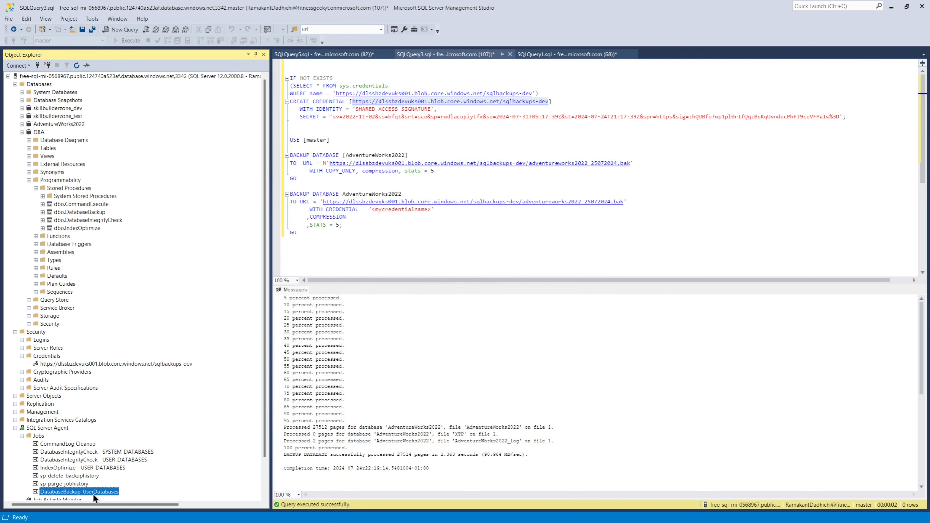
right_click(93, 494)
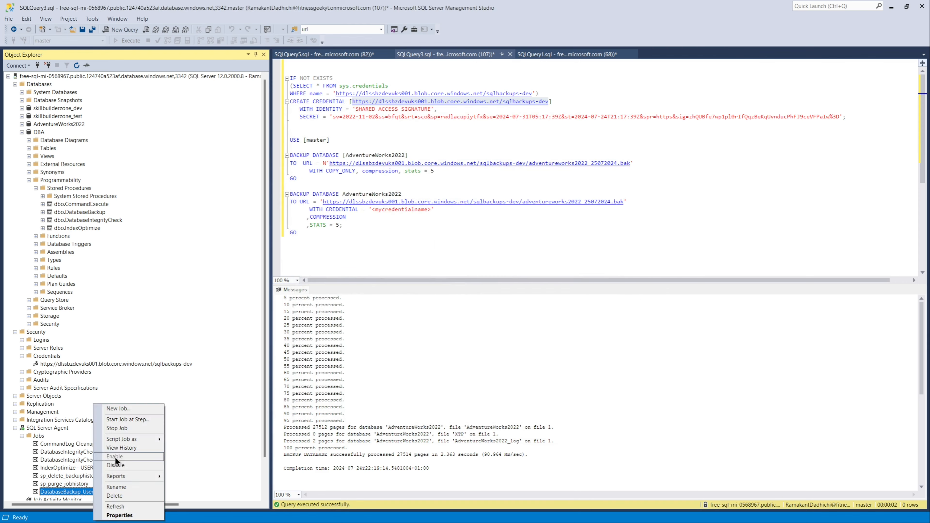
left_click(121, 448)
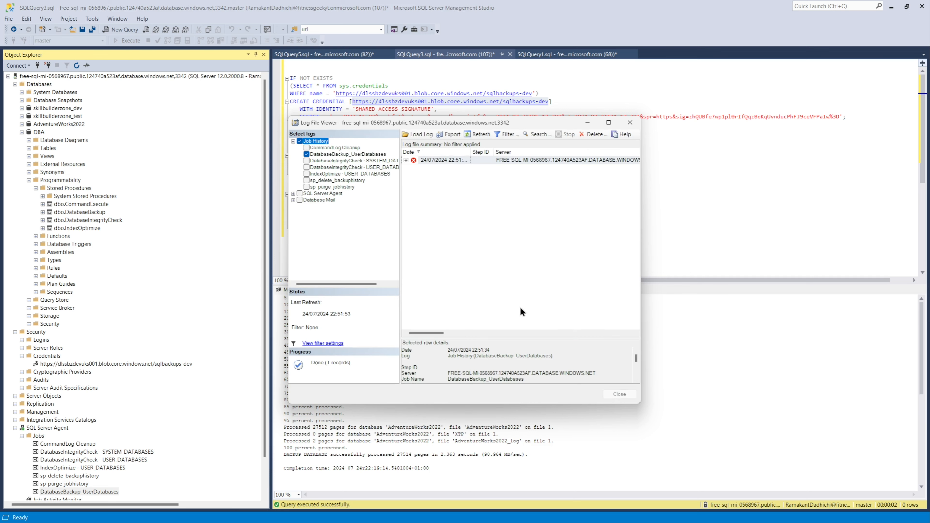
left_click(406, 160)
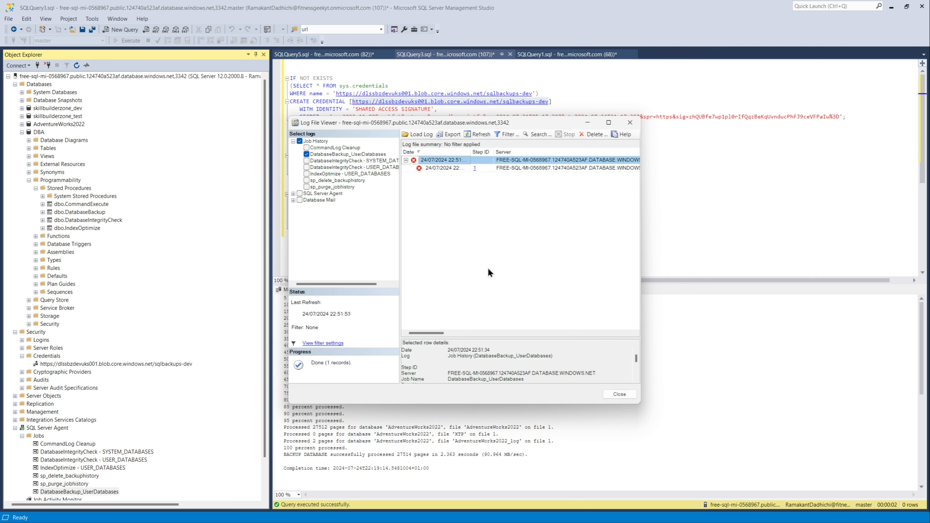
left_click_drag(542, 338, 536, 210)
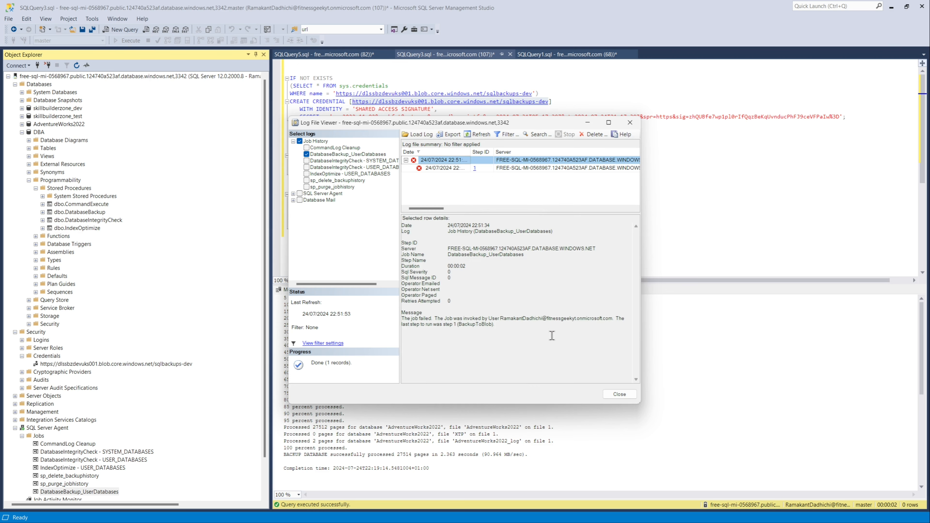
left_click(505, 168)
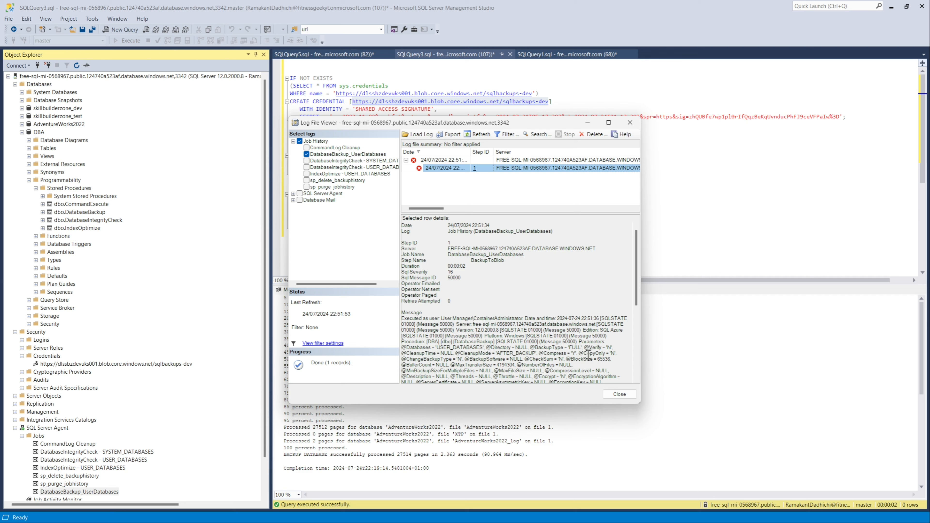
scroll(588, 354, "down", 1)
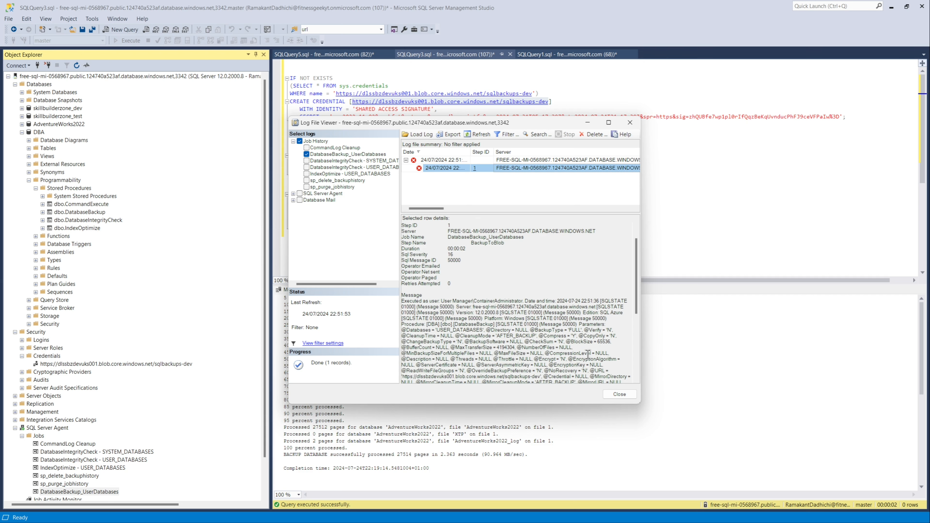
scroll(588, 355, "down", 1)
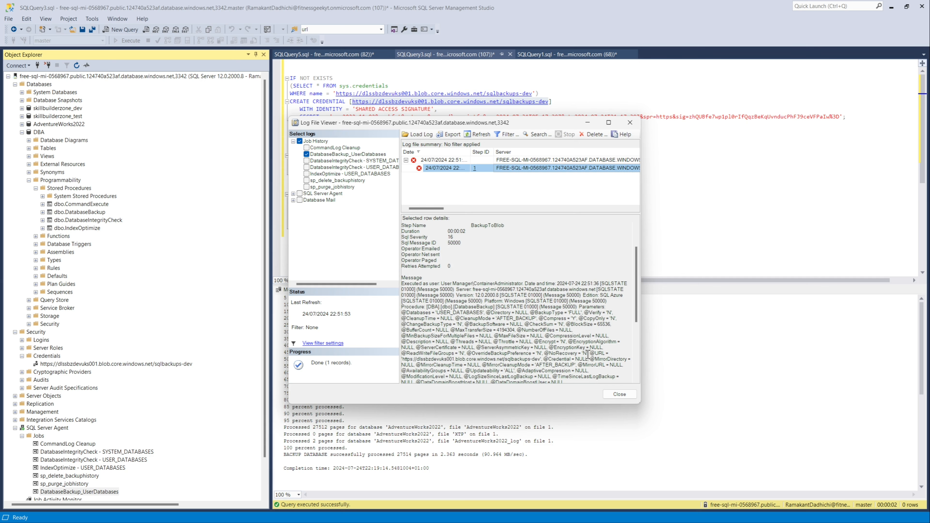
scroll(588, 354, "down", 1)
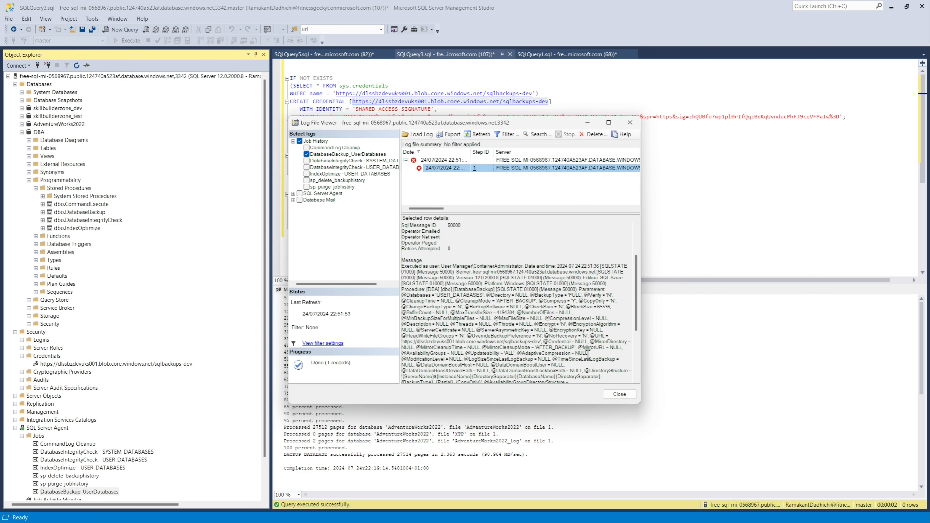
scroll(588, 355, "down", 1)
scroll(588, 354, "down", 1)
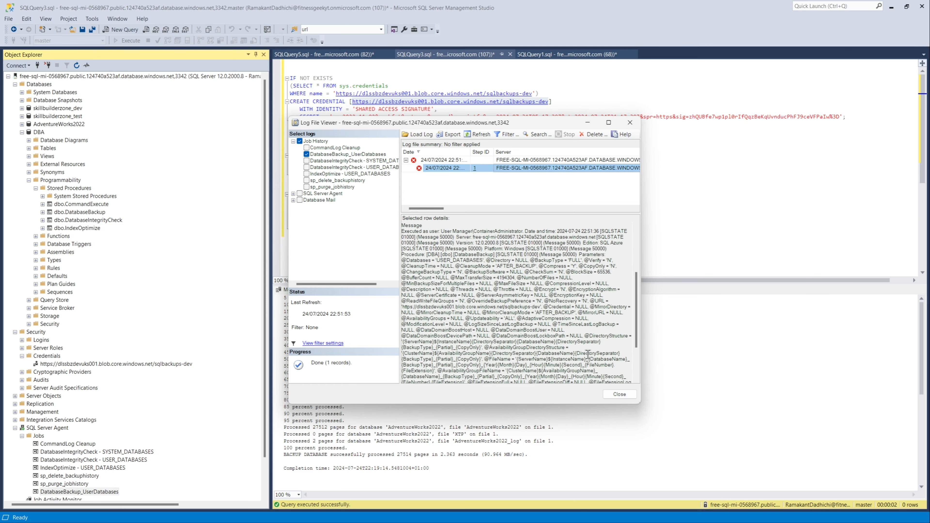
scroll(588, 355, "down", 2)
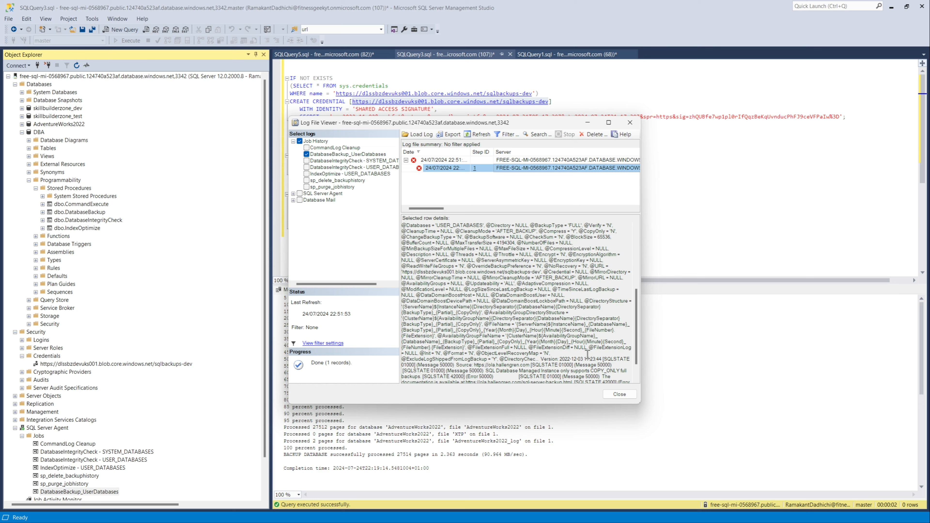
Step: Read the rest of the failed step's error details, highlight the COPY_ONLY message, and close the log viewer
scroll(588, 354, "down", 1)
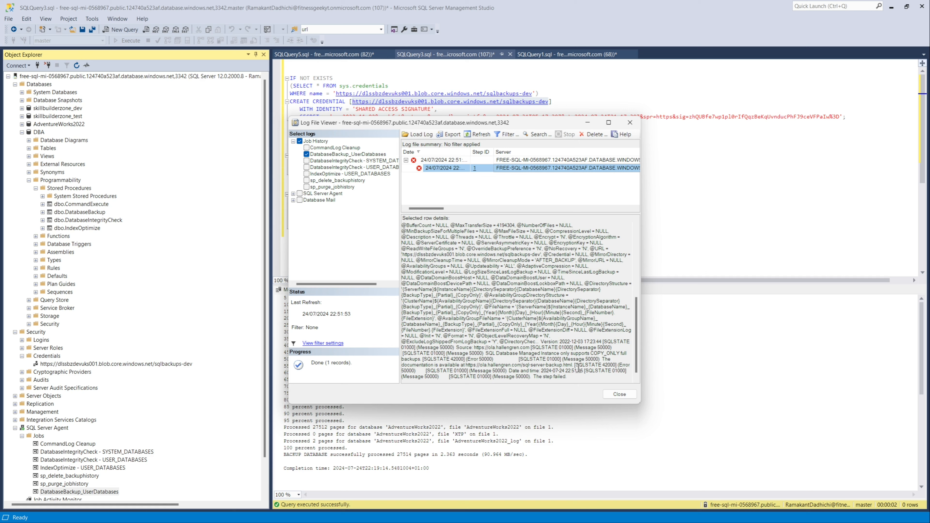
scroll(593, 371, "down", 1)
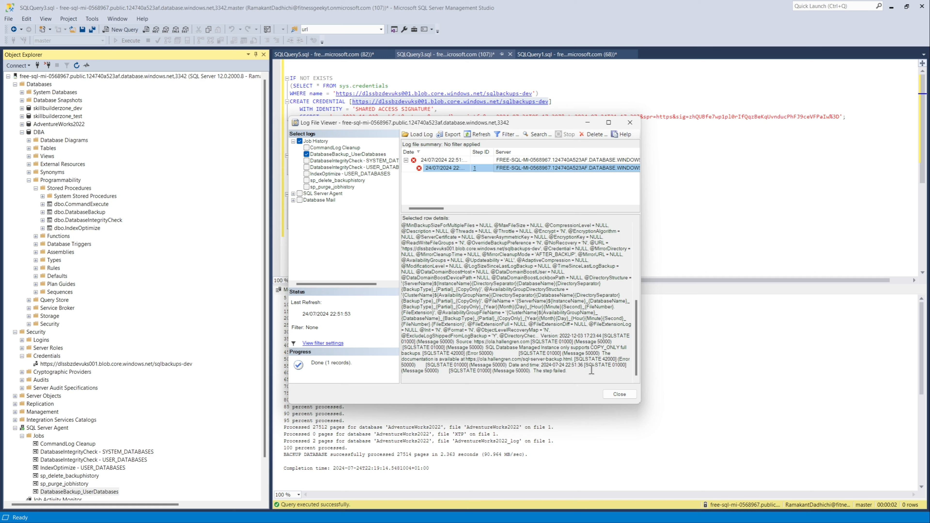
left_click_drag(612, 353, 393, 349)
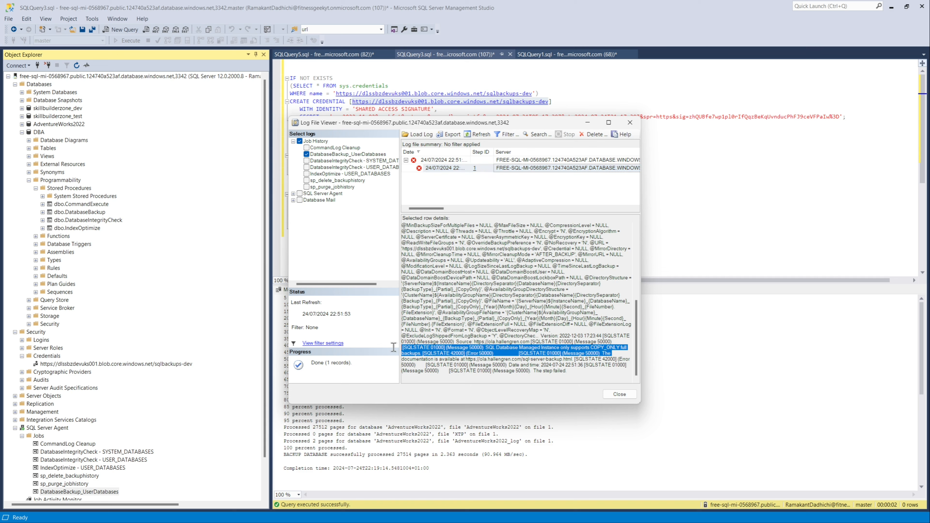
left_click(626, 394)
Step: Open the DatabaseBackup_UserDatabases job's properties and edit its BackupToBlob step
right_click(107, 491)
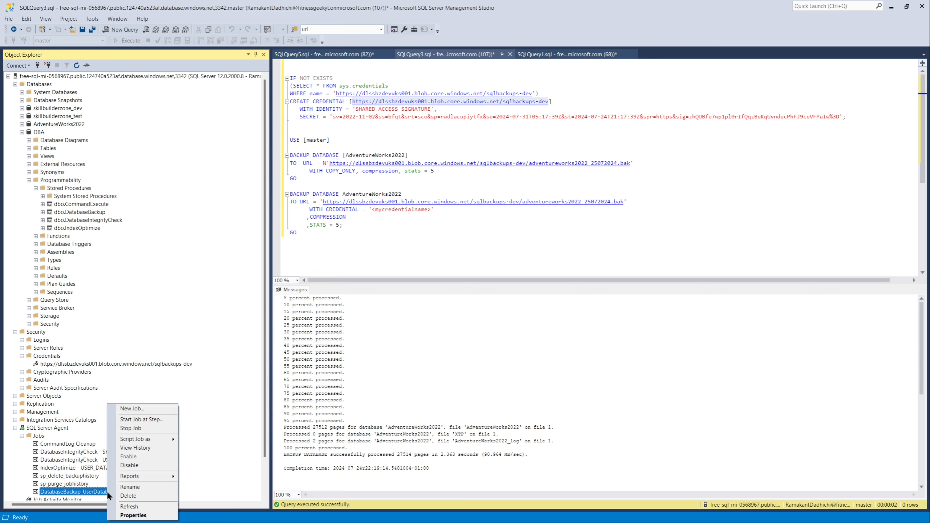
left_click(134, 515)
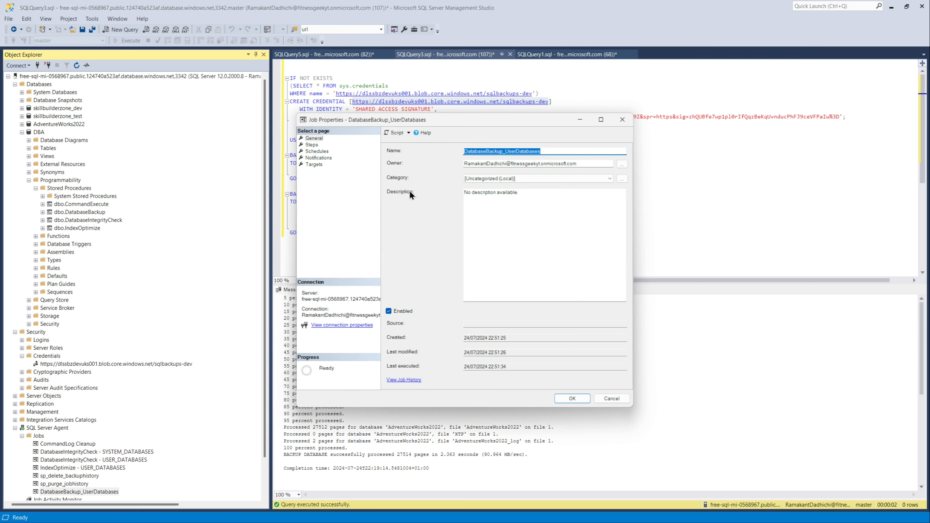
left_click(311, 145)
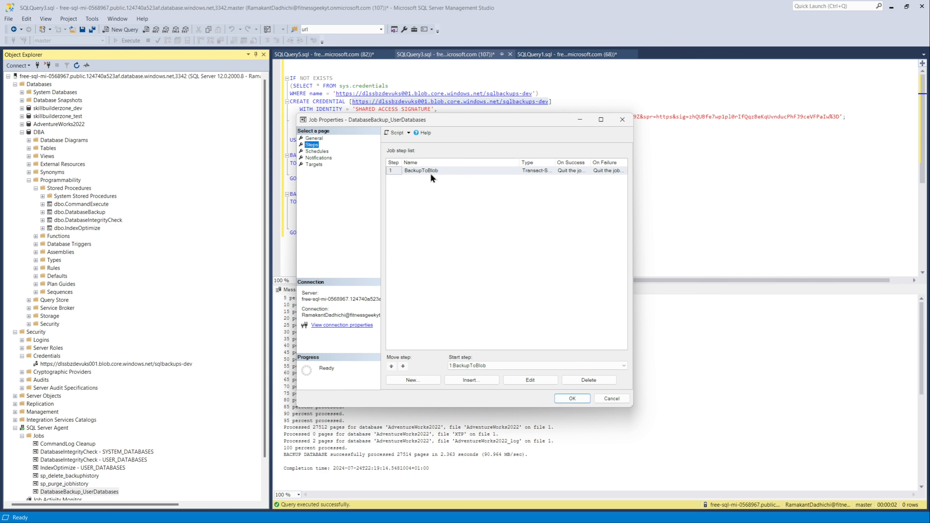
left_click(522, 387)
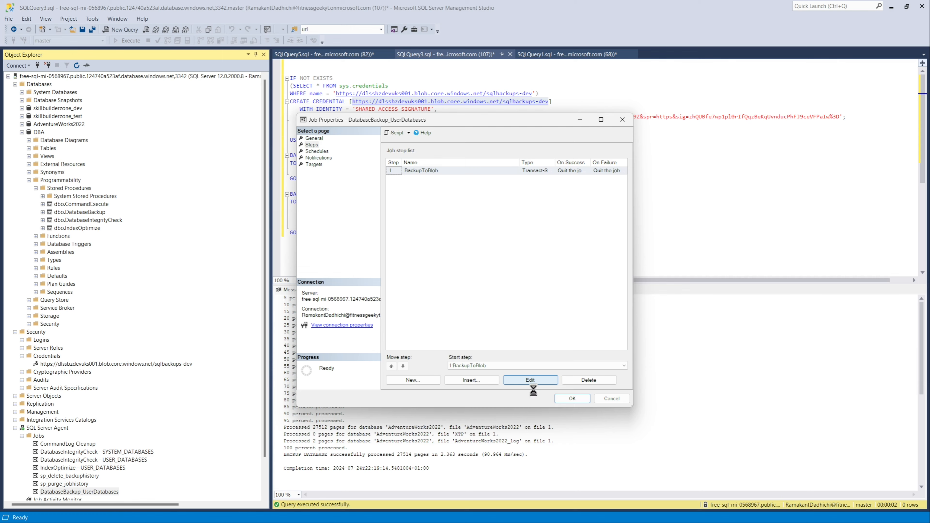
left_click(530, 381)
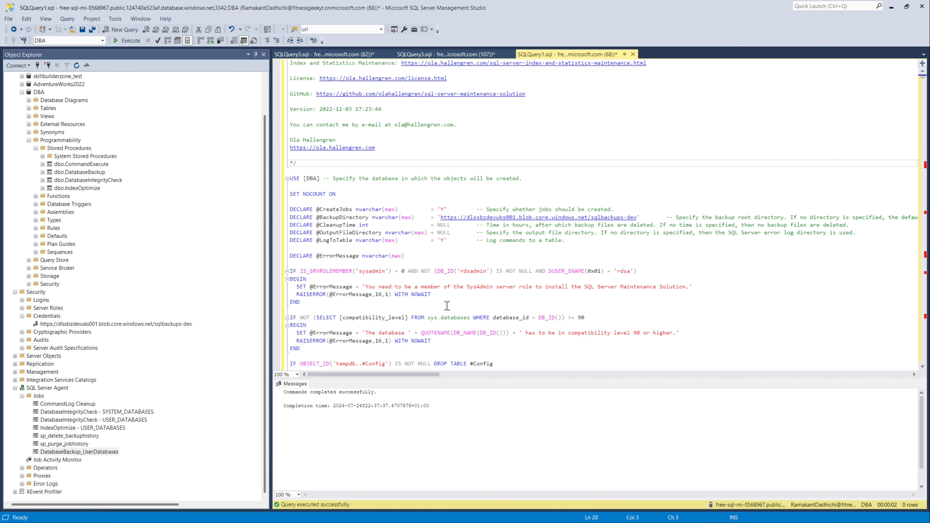
Step: Scroll through the Maintenance Solution script and search it for copy_only
scroll(447, 305, "down", 11)
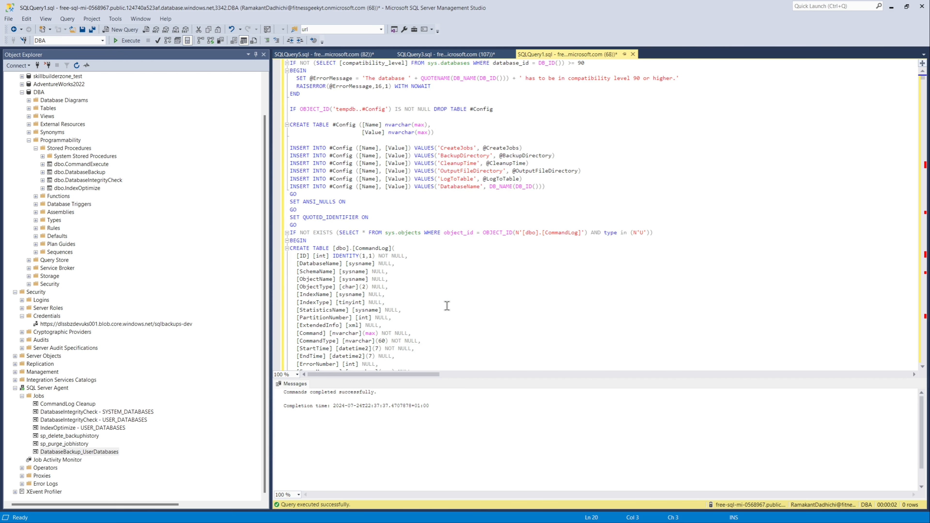
scroll(447, 306, "down", 2)
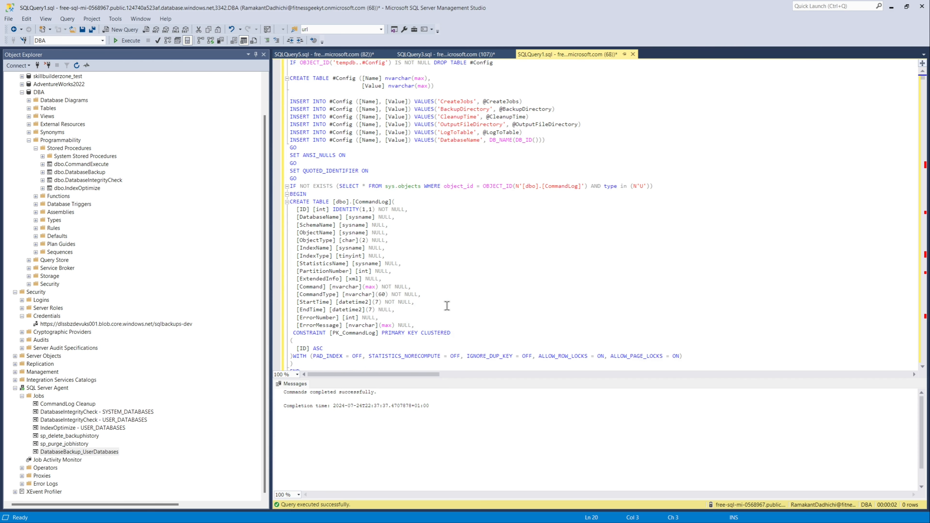
scroll(447, 305, "down", 10)
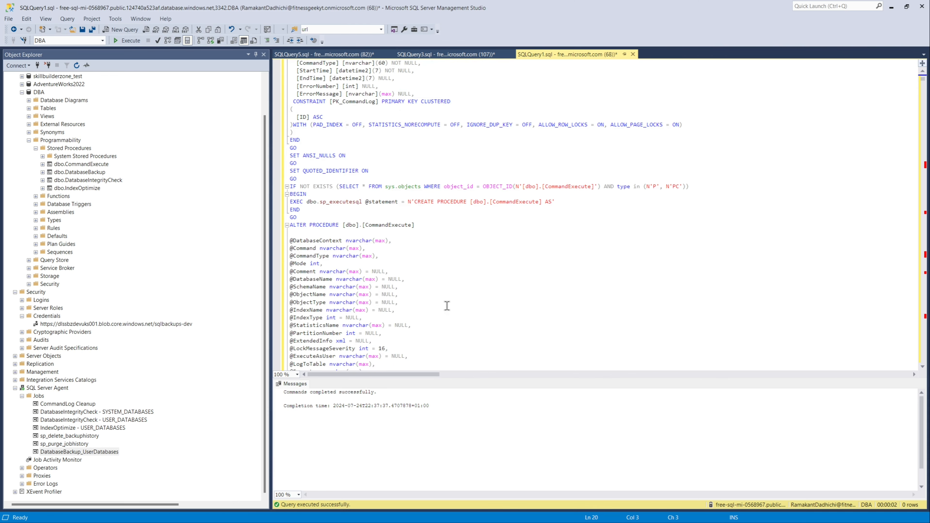
scroll(447, 305, "down", 20)
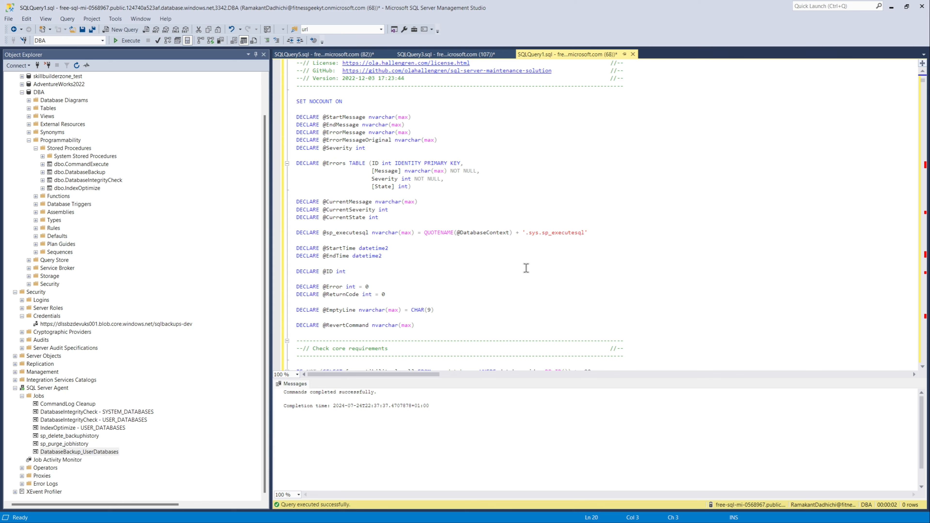
scroll(526, 268, "down", 5)
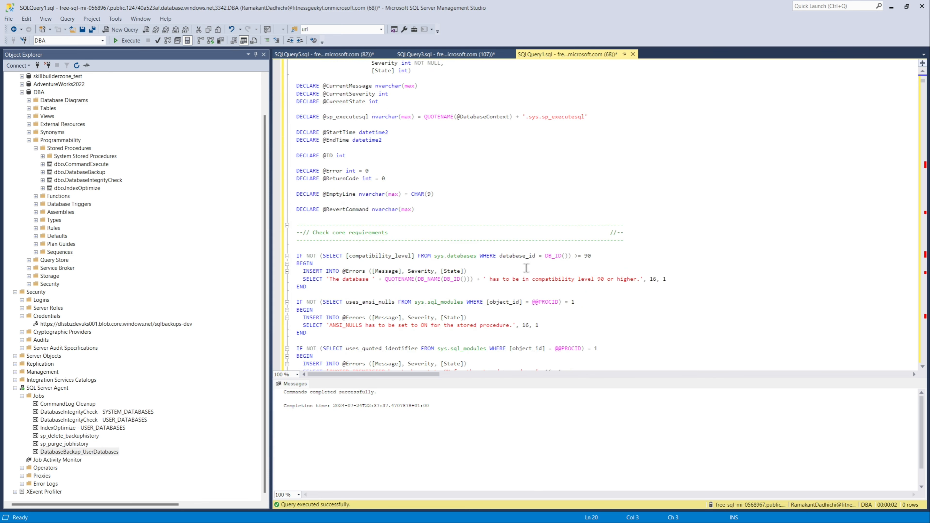
key("ctrl+f")
type("copy")
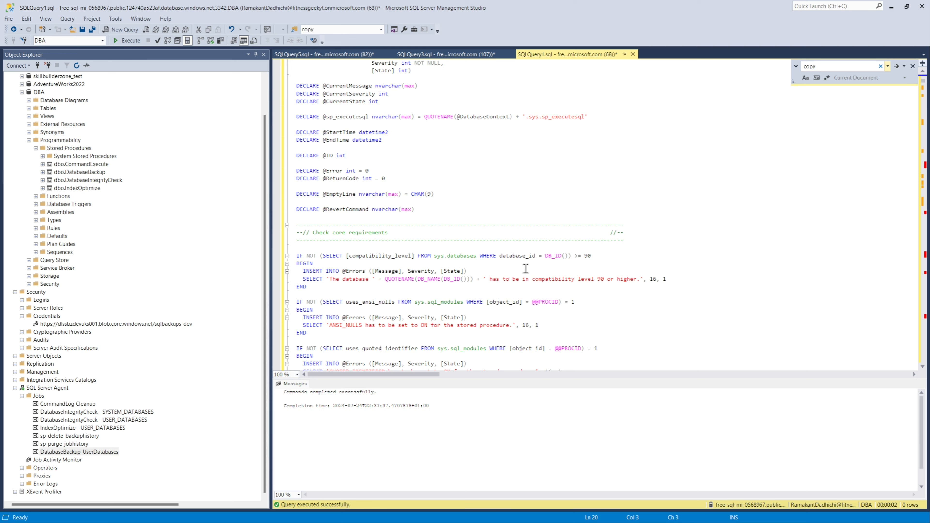
type("_only")
left_click(896, 66)
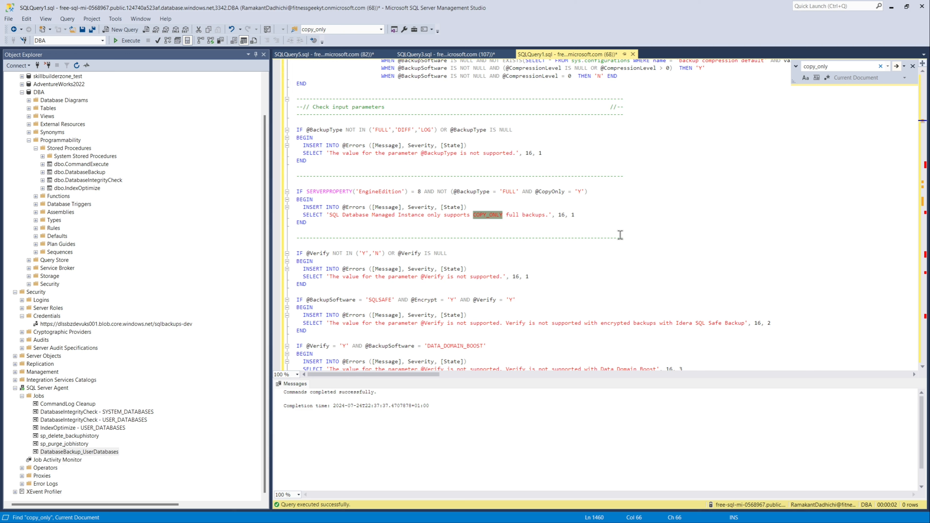
left_click(564, 192)
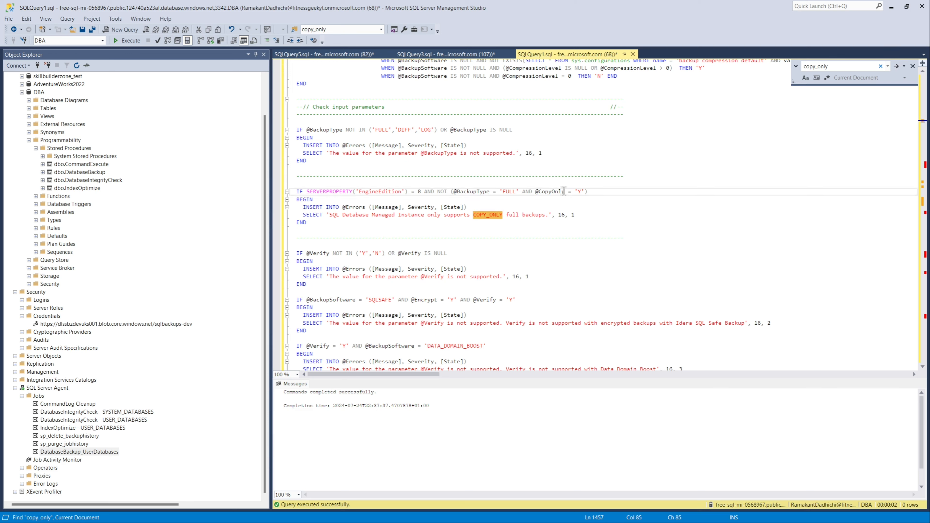
left_click_drag(564, 192, 541, 191)
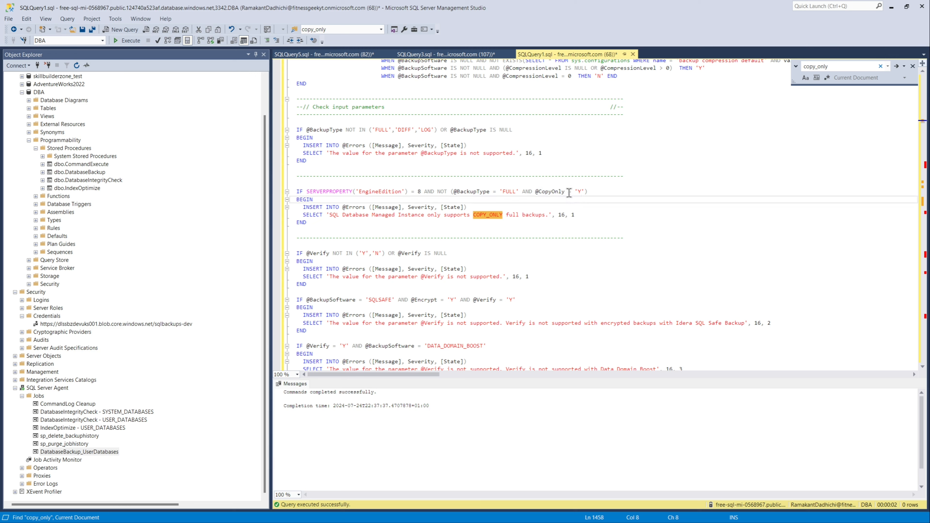
left_click_drag(566, 191, 538, 191)
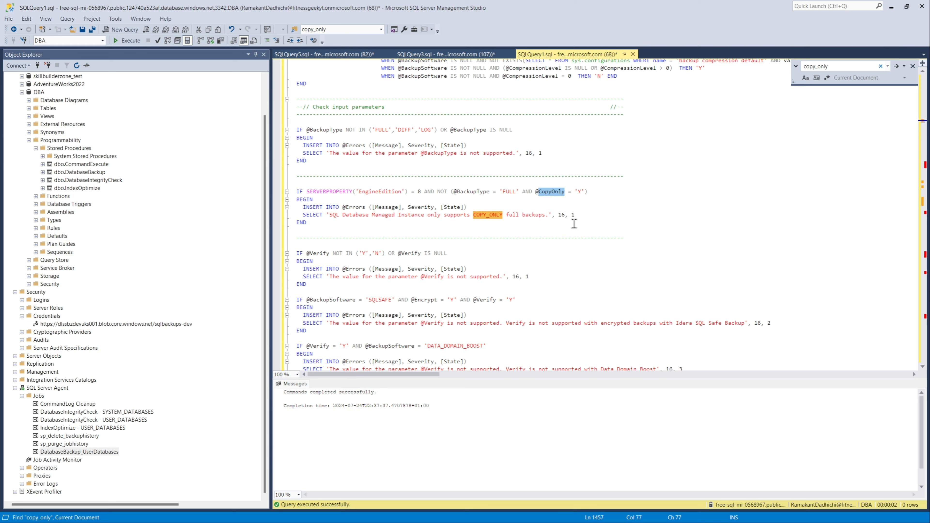
left_click(820, 69)
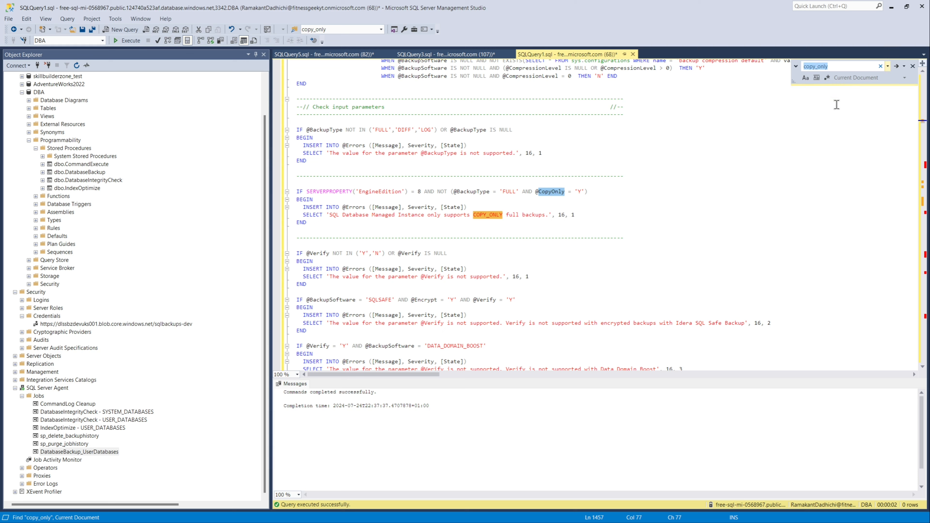
left_click(819, 66)
left_click(821, 66)
key("BackSpace")
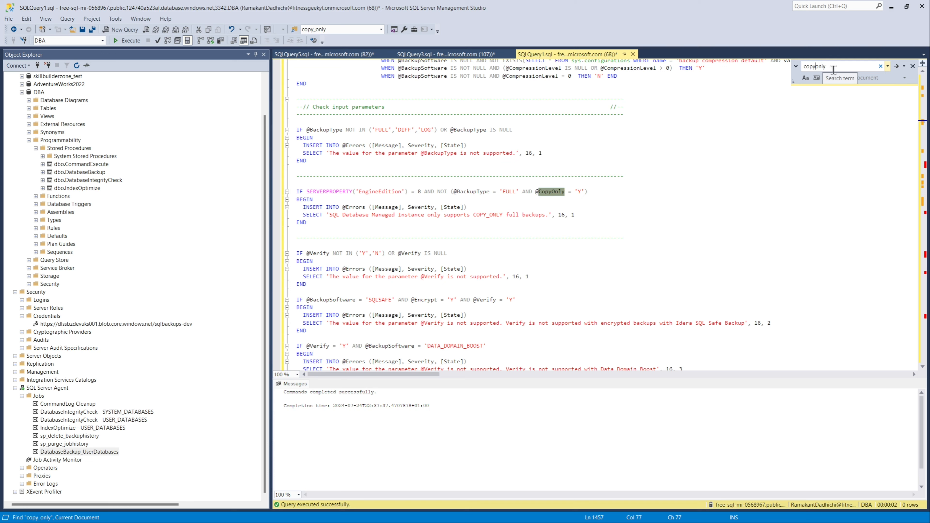
Step: Step through the script's occurrences of copyonly
left_click(899, 65)
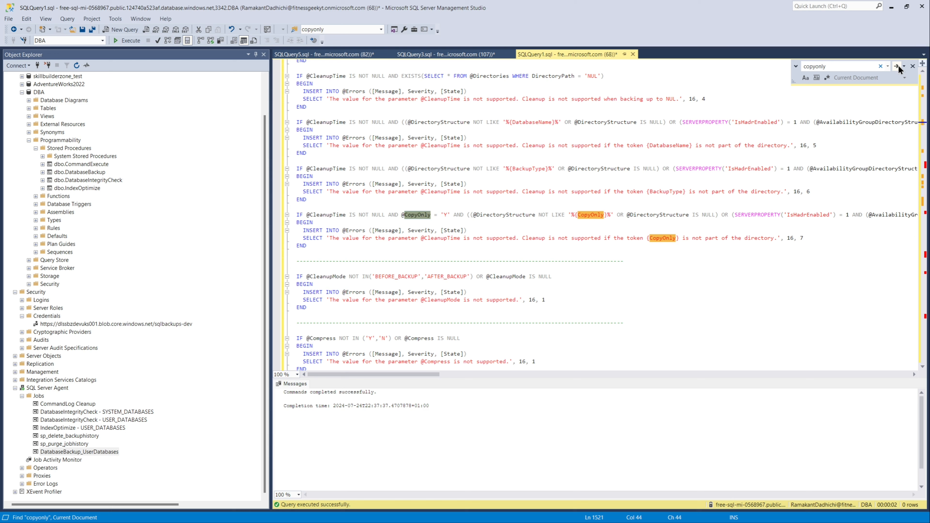
left_click(898, 66)
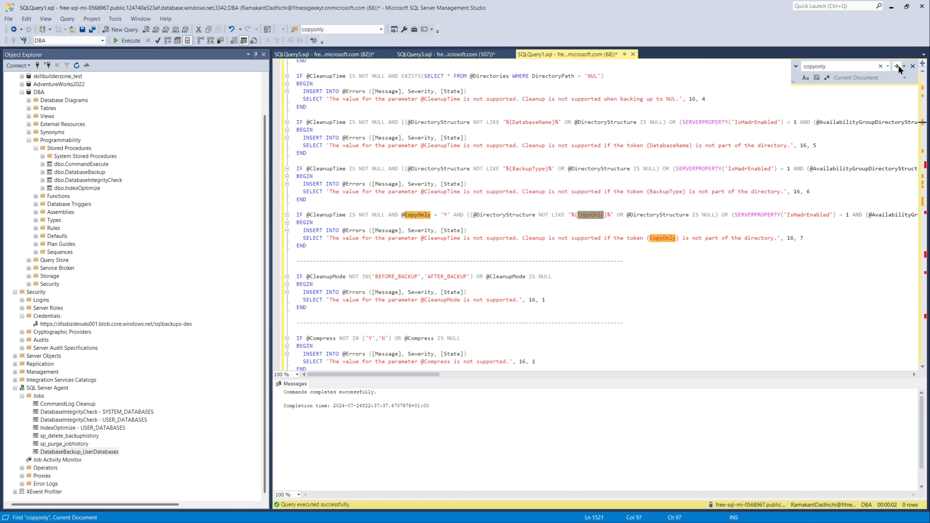
left_click(898, 66)
left_click(898, 66)
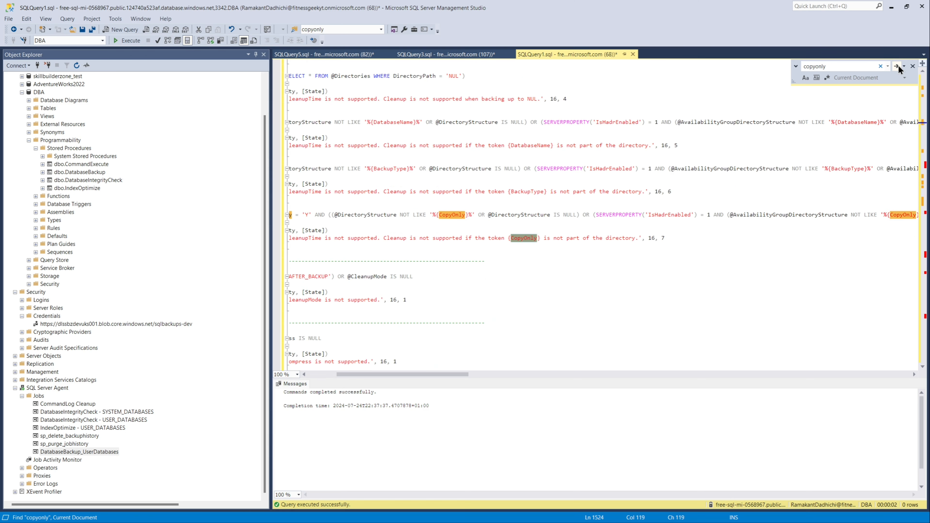
left_click(899, 65)
left_click(898, 65)
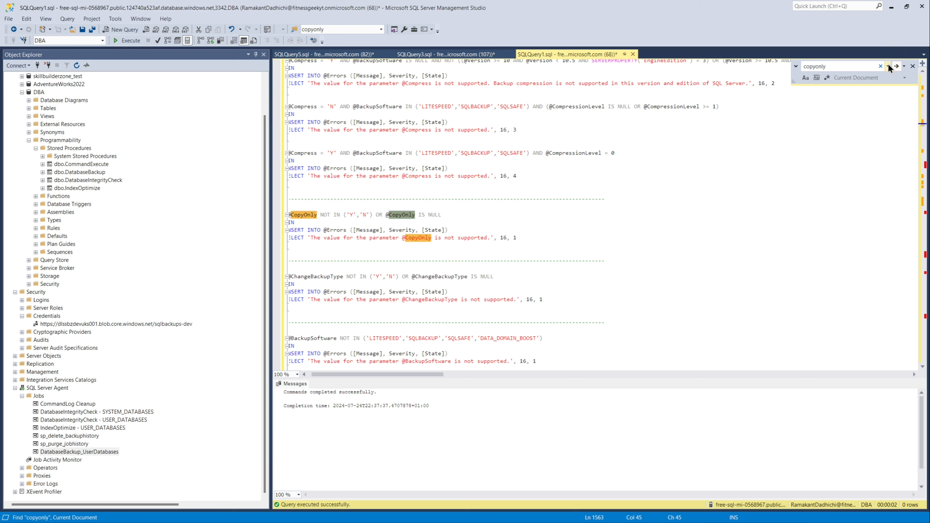
left_click(893, 67)
left_click(894, 67)
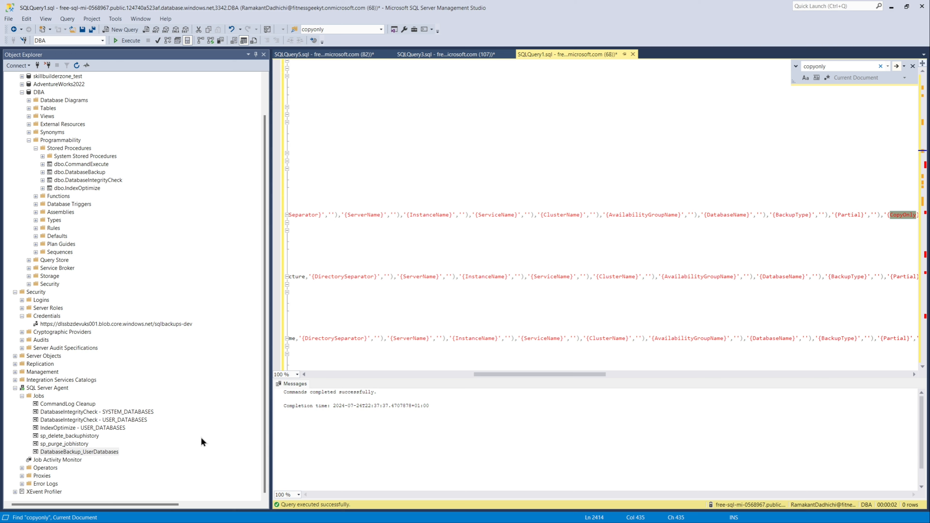
Step: Switch to the Log File Viewer, review the newest failed run's message, and close it
mouse_move(245, 520)
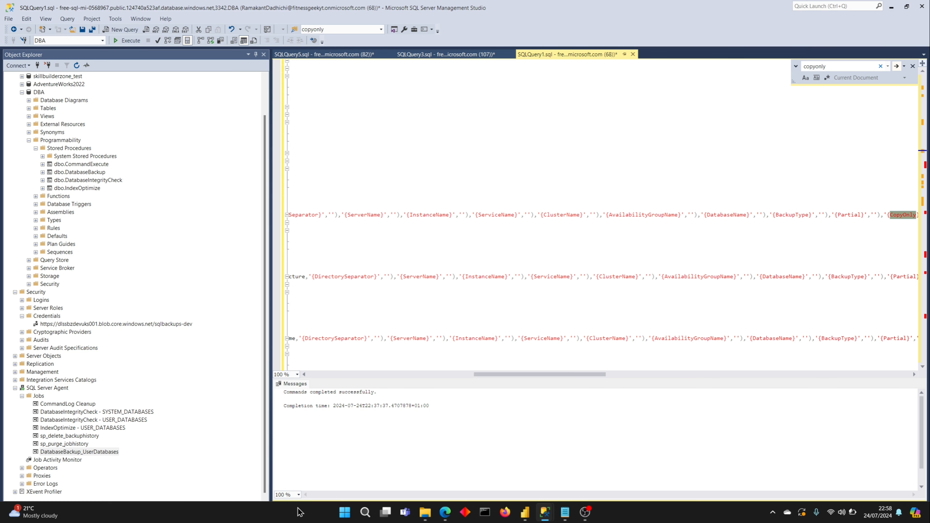
mouse_move(545, 513)
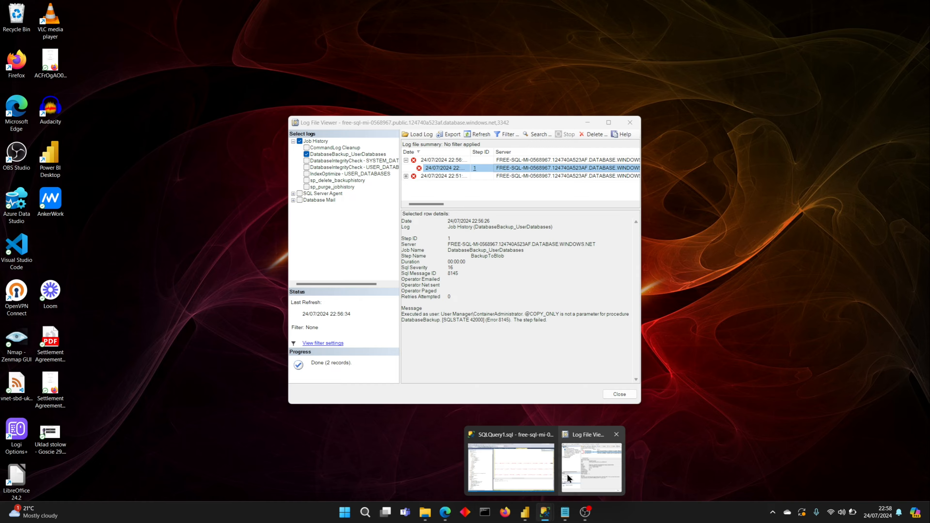
left_click(567, 474)
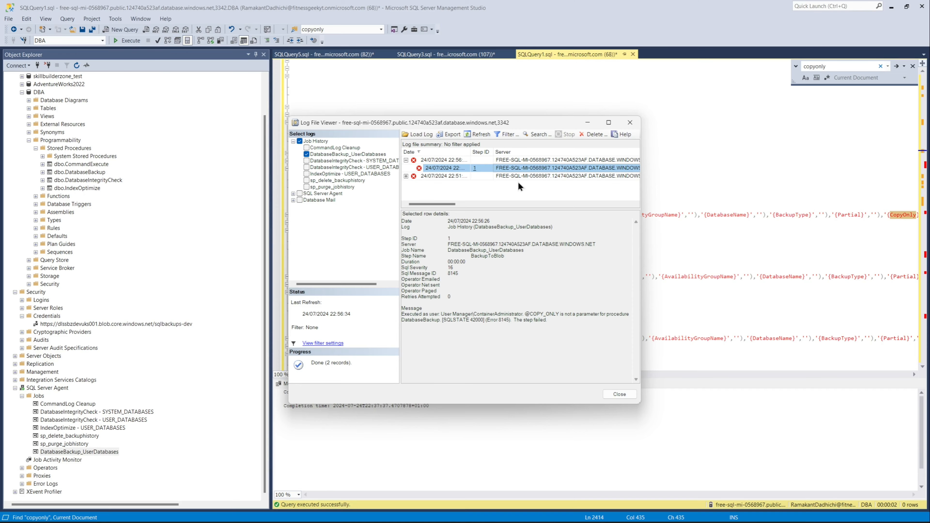
left_click(610, 393)
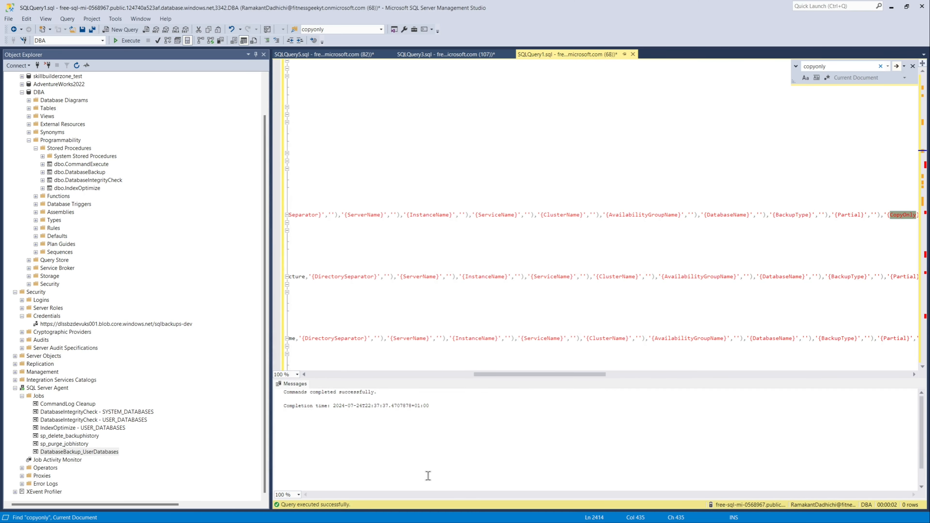
Step: Open the DatabaseBackup_UserDatabases job's properties and edit its BackupToBlob step
right_click(91, 453)
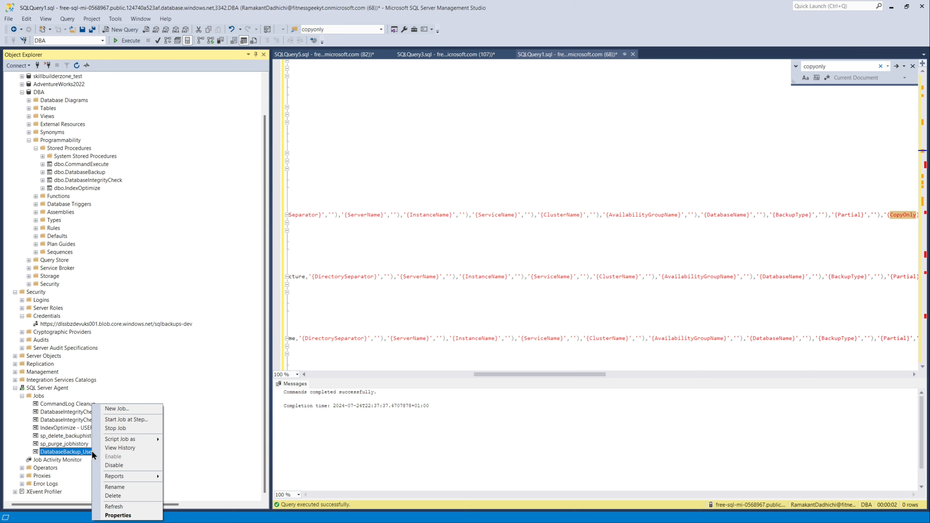
left_click(124, 514)
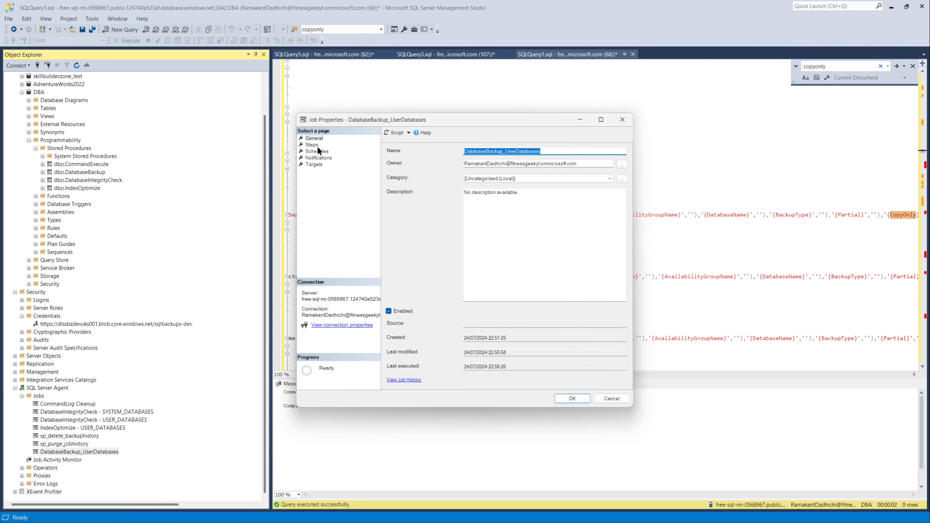
left_click(312, 145)
left_click(519, 380)
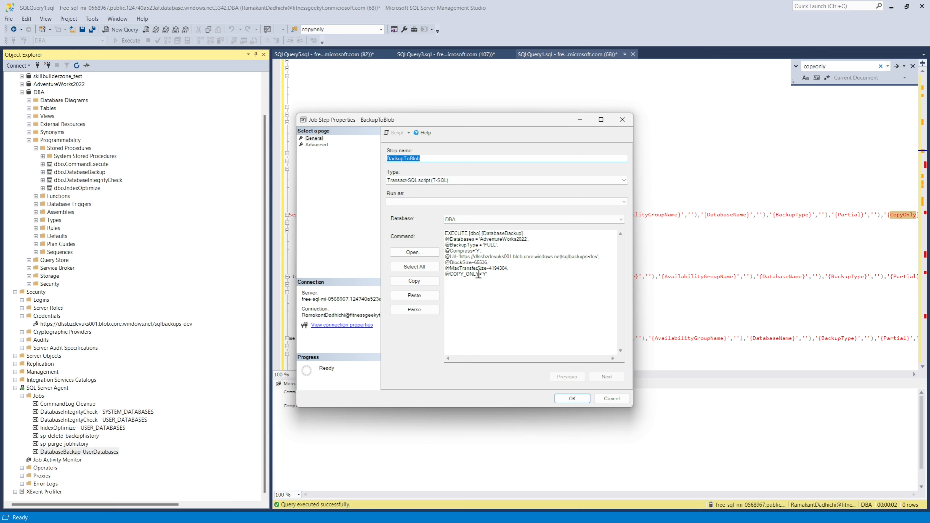
left_click(479, 274)
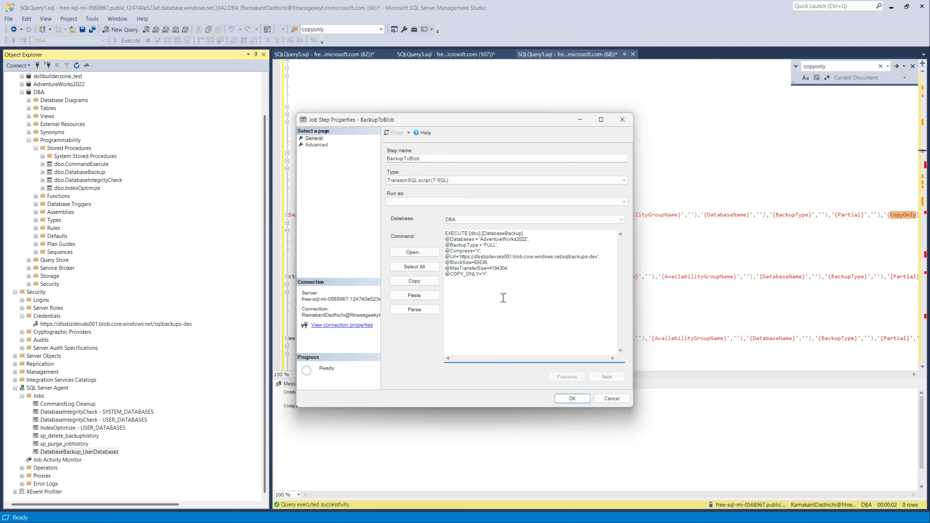
key("BackSpace")
key("BackSpace")
key("BackSpace")
key("BackSpace")
key("BackSpace")
key("BackSpace")
key("BackSpace")
key("BackSpace")
key("BackSpace")
type("copyonly")
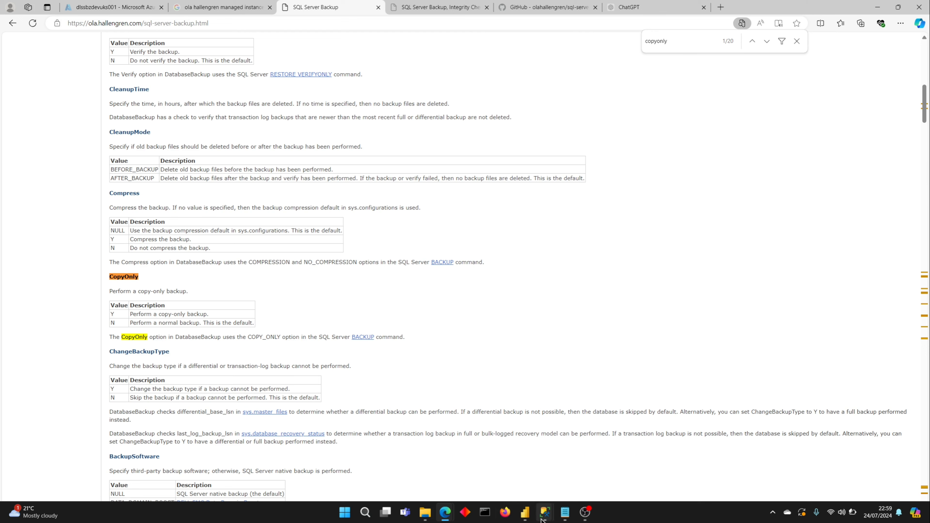
mouse_move(544, 517)
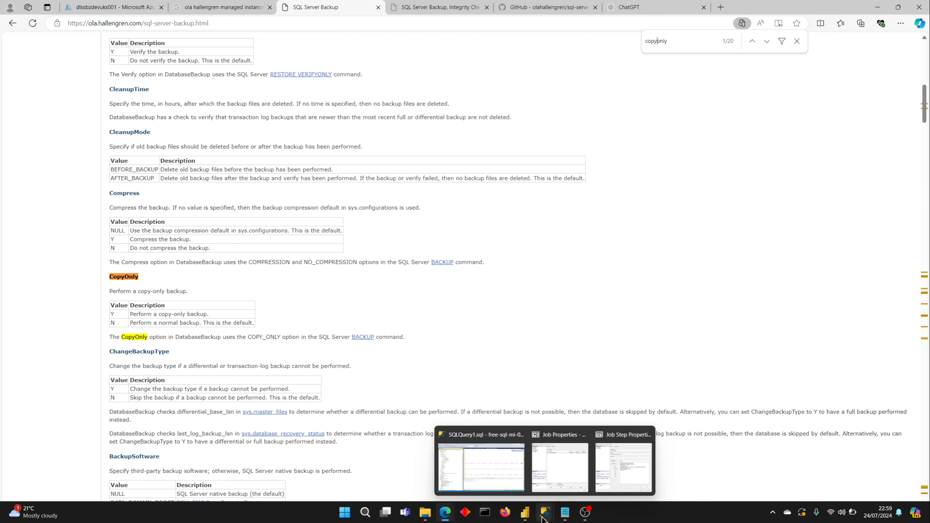
Step: Save the edited BackupToBlob step and close the job's properties, keeping the changes
left_click(609, 476)
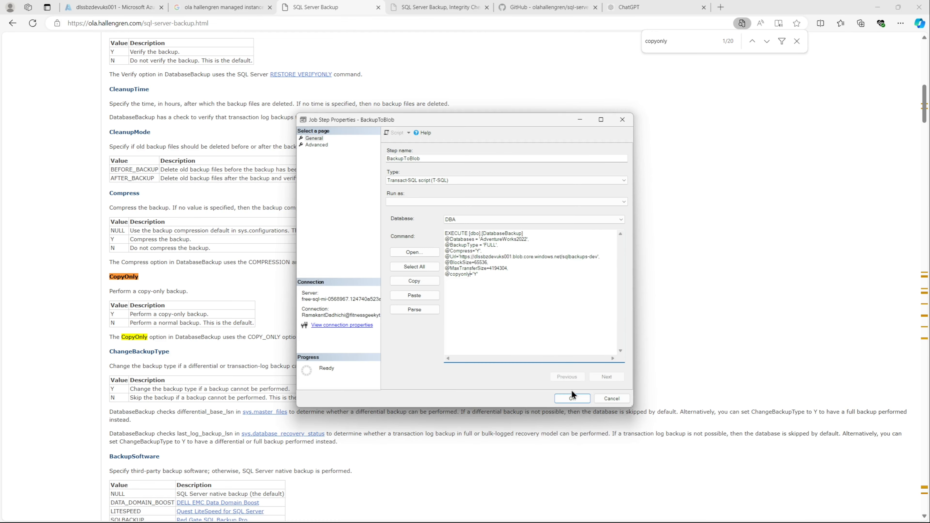
left_click(574, 397)
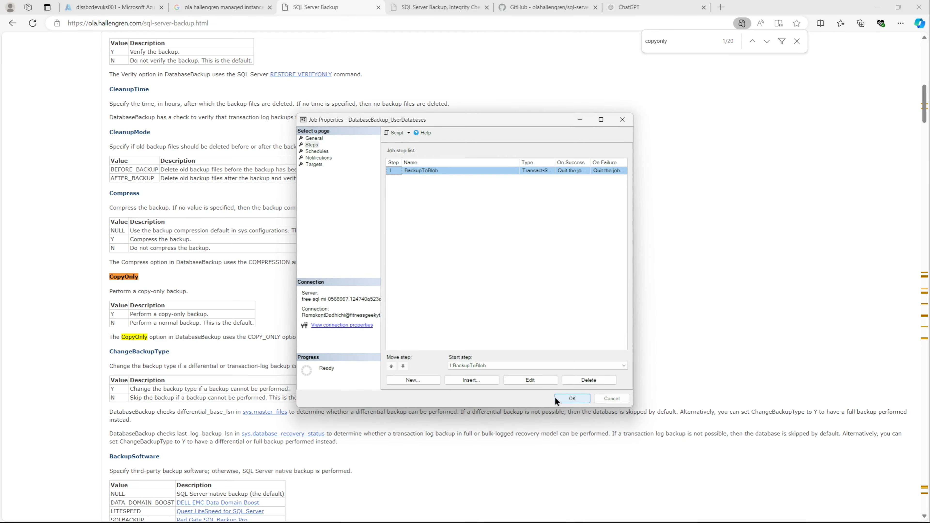
left_click(559, 400)
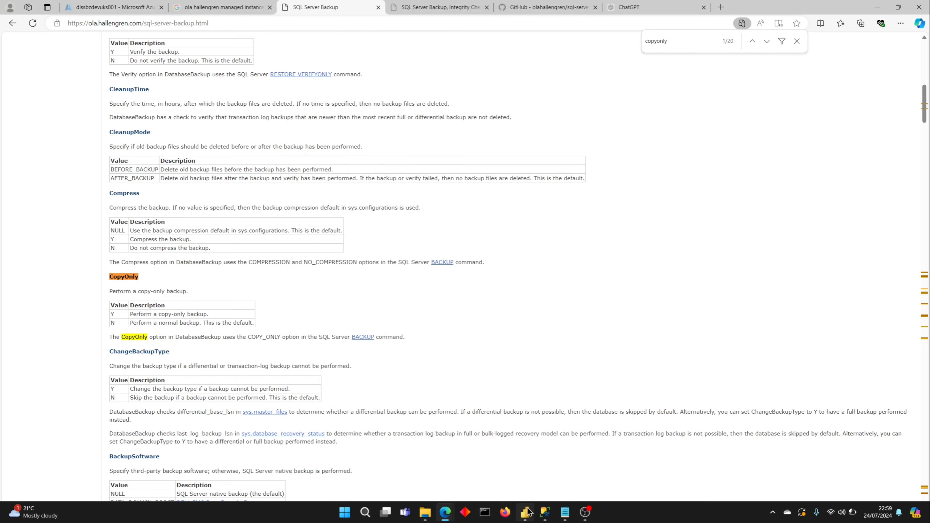
Step: Start the DatabaseBackup_UserDatabases job at its step and close the job start results
left_click(528, 512)
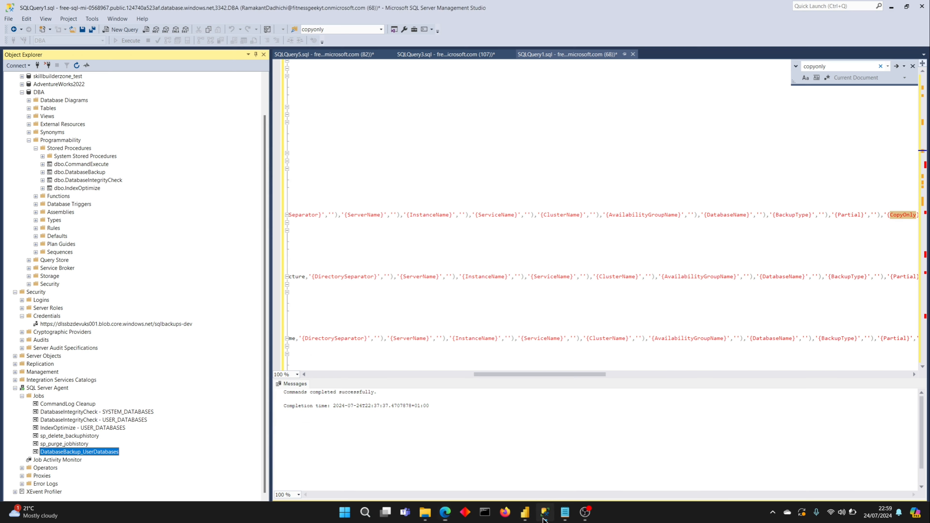
right_click(87, 453)
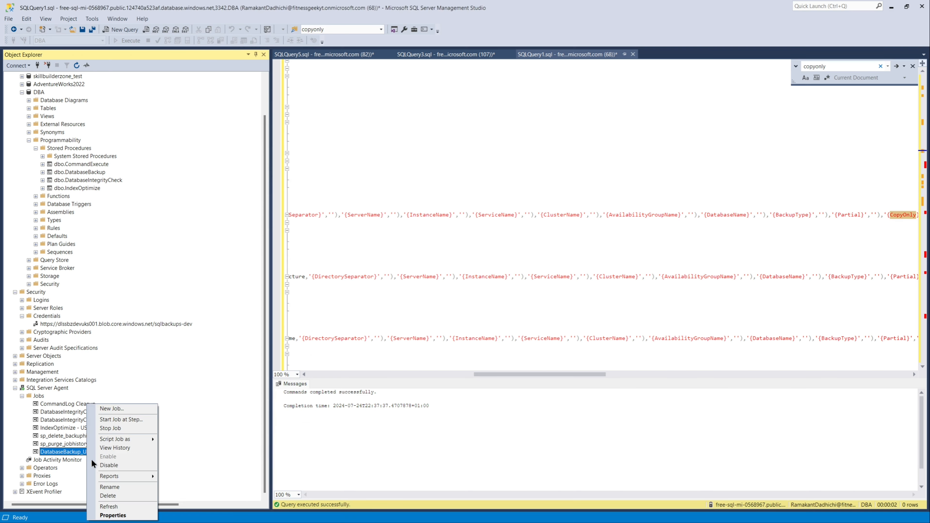
left_click(114, 420)
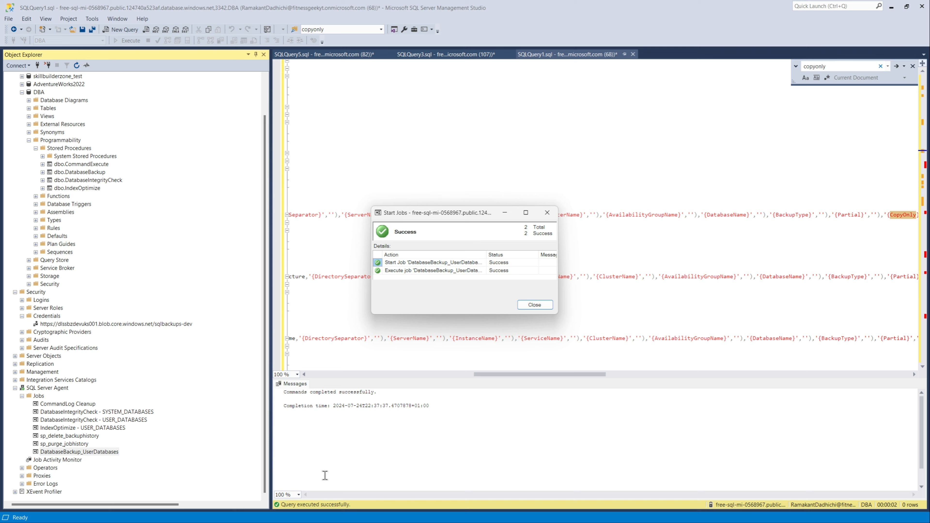
left_click(527, 308)
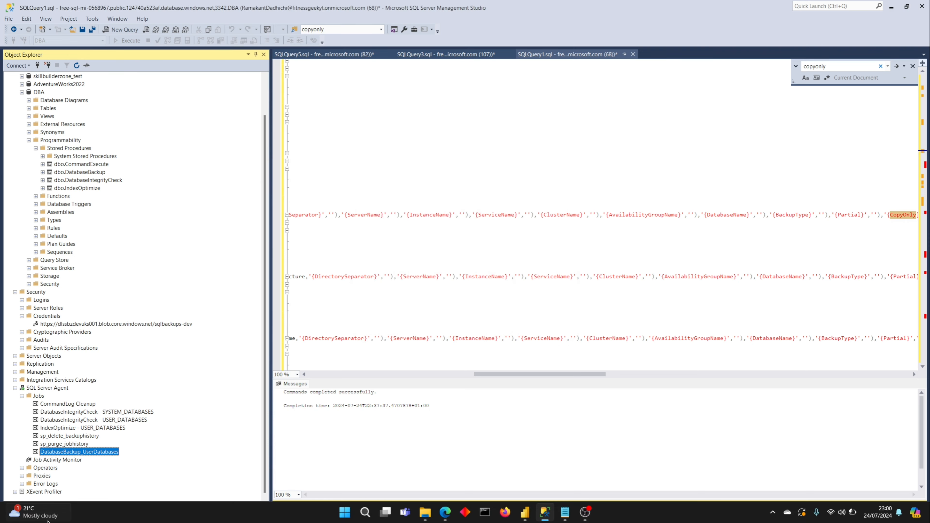
Step: Open the DatabaseBackup_UserDatabases job history and read through the newest run's step message
right_click(73, 457)
left_click(98, 446)
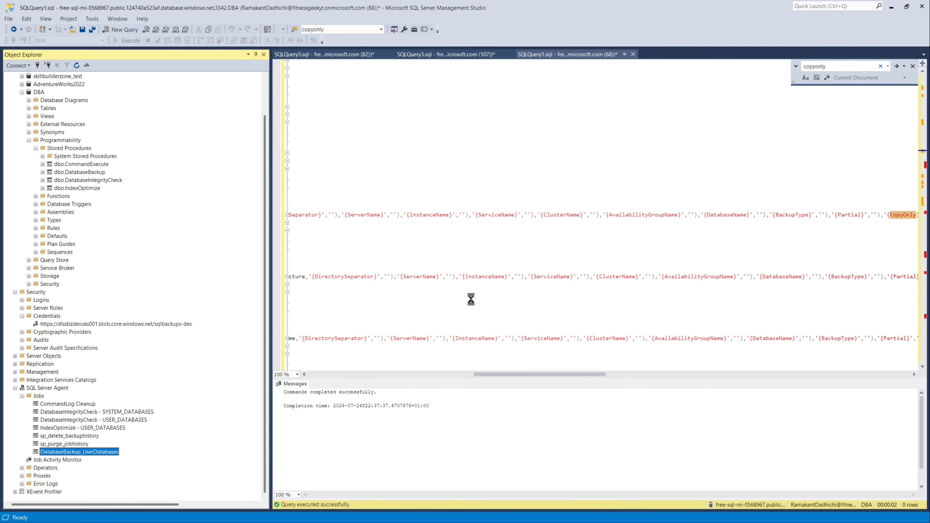
left_click(406, 160)
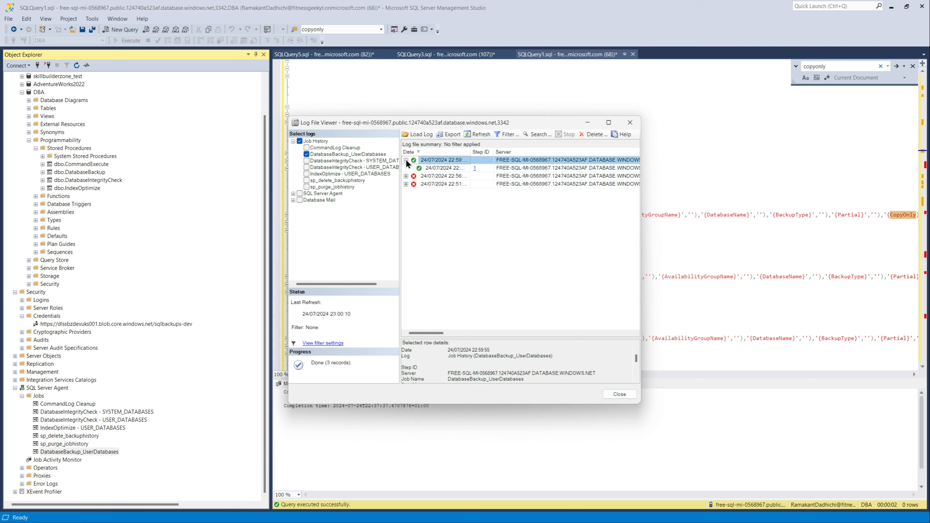
left_click(433, 168)
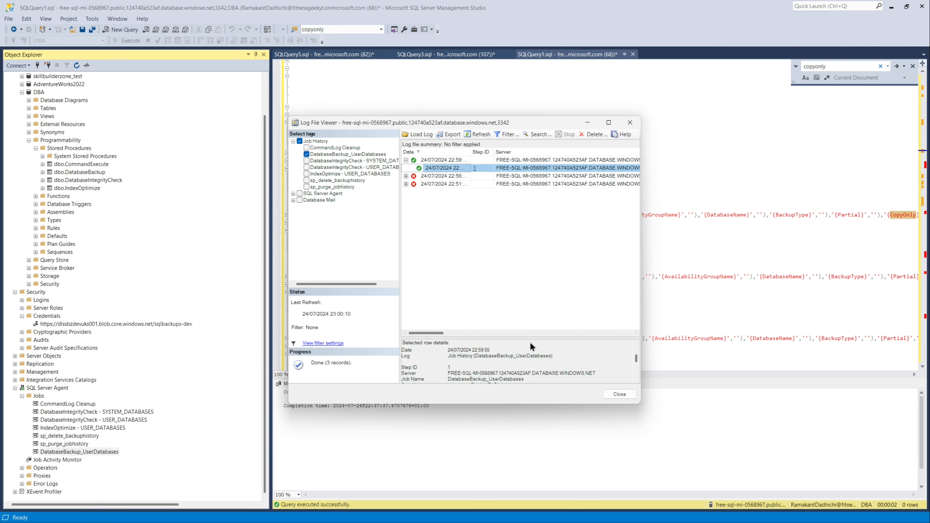
left_click_drag(528, 337, 513, 269)
left_click_drag(511, 217, 511, 219)
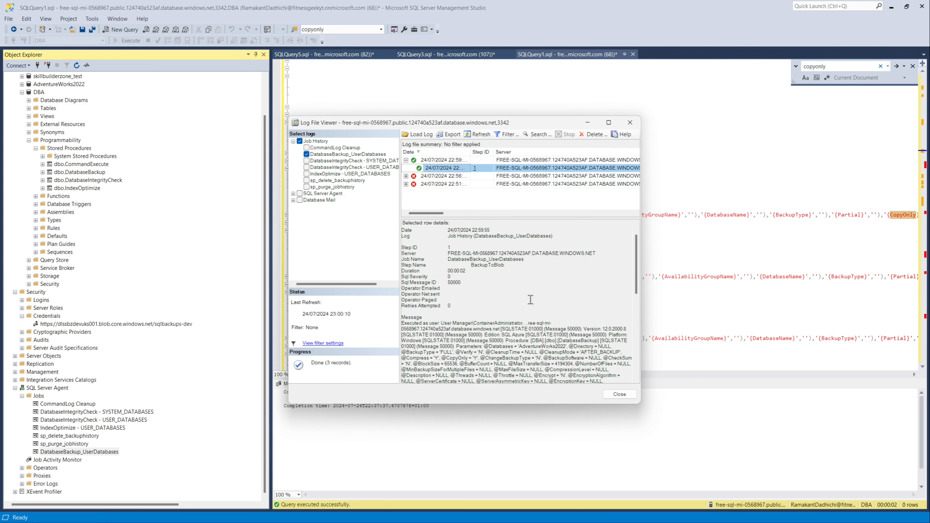
scroll(570, 334, "down", 3)
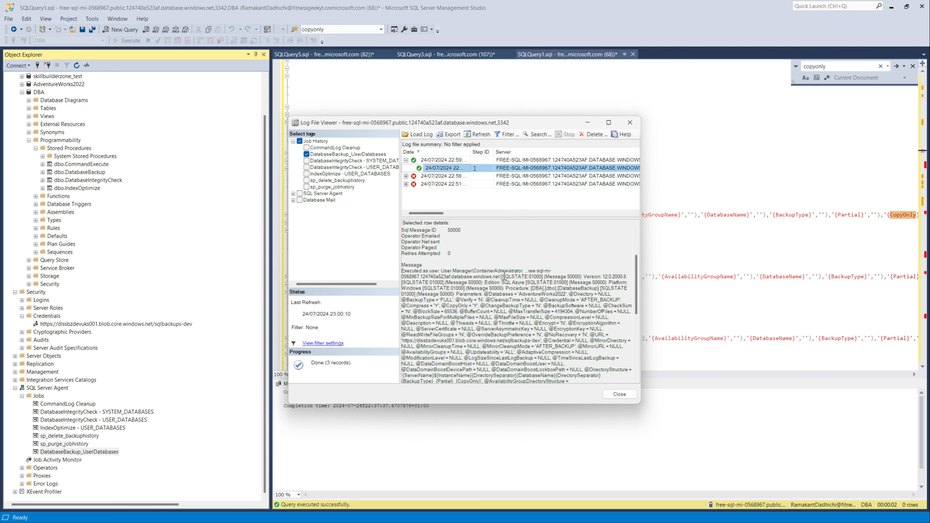
scroll(568, 323, "down", 1)
scroll(568, 323, "down", 2)
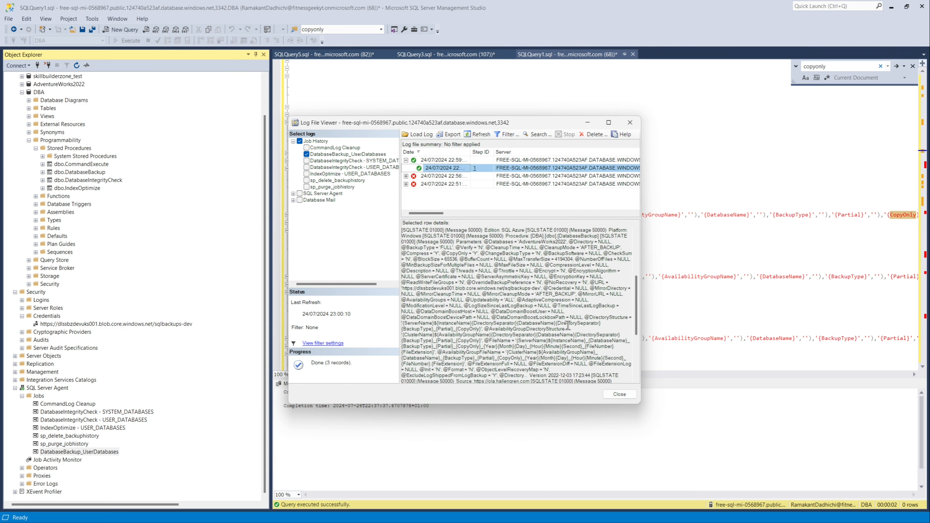
scroll(568, 323, "down", 6)
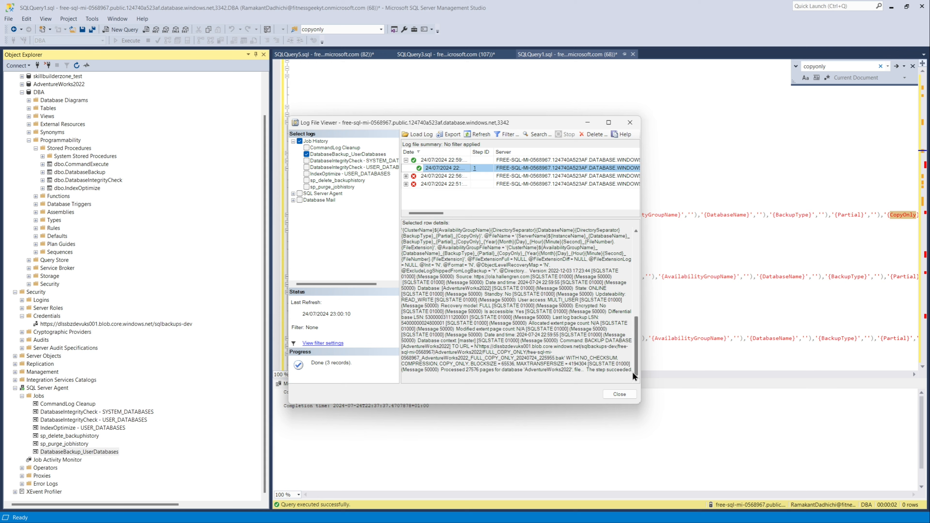
scroll(570, 369, "up", 1)
scroll(569, 369, "down", 1)
left_click_drag(631, 369, 402, 329)
left_click(692, 131)
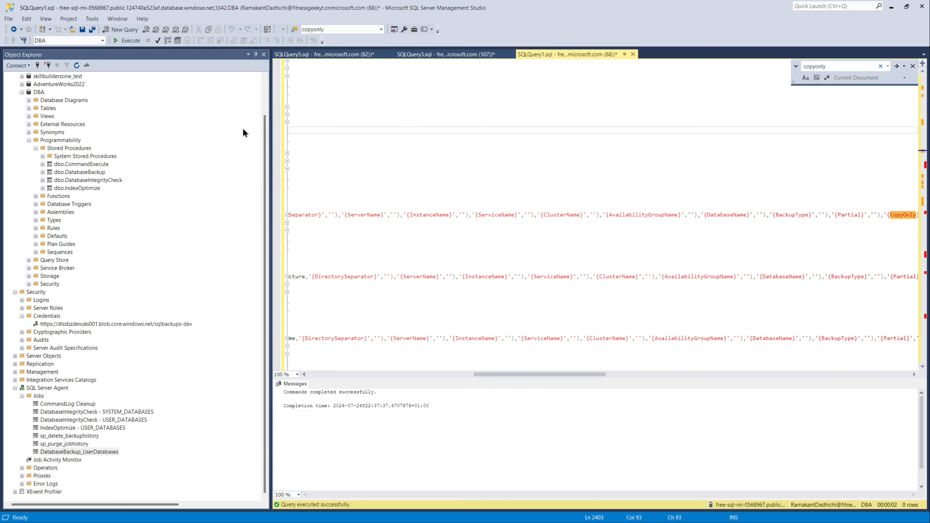
Step: Open a new query on the DBA database and run select * from msdb..backupset
right_click(40, 91)
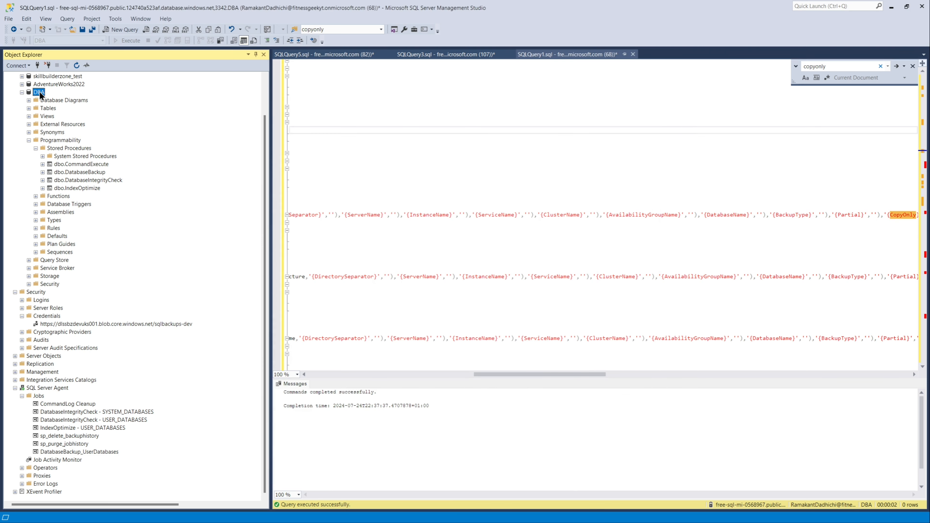
left_click(57, 104)
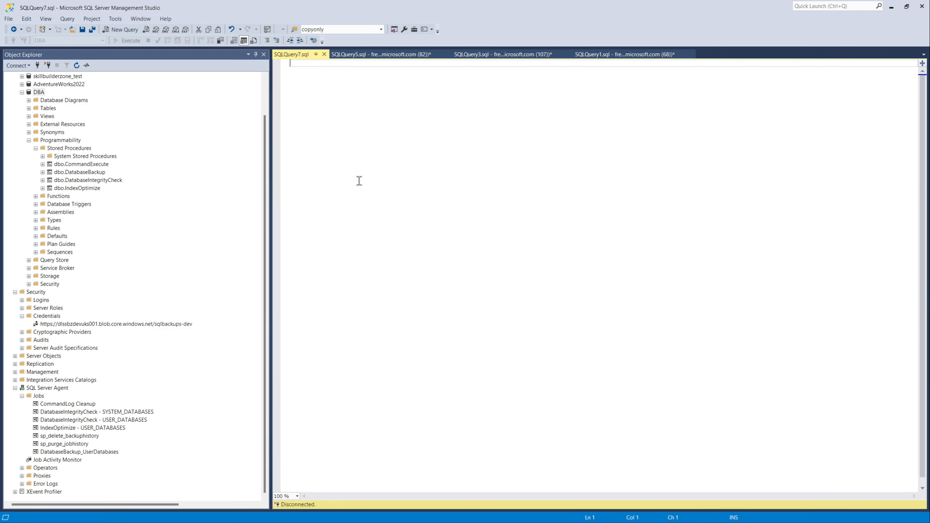
type("selec")
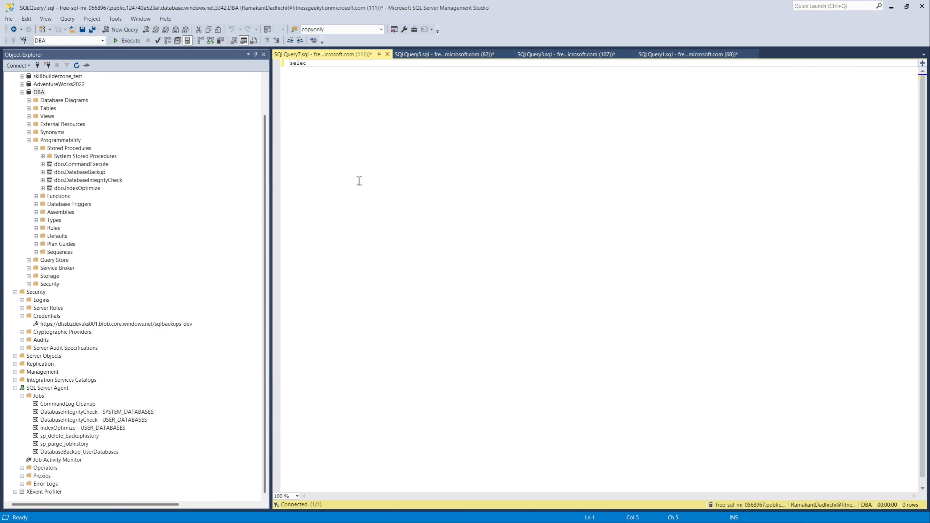
type("t * from msdb")
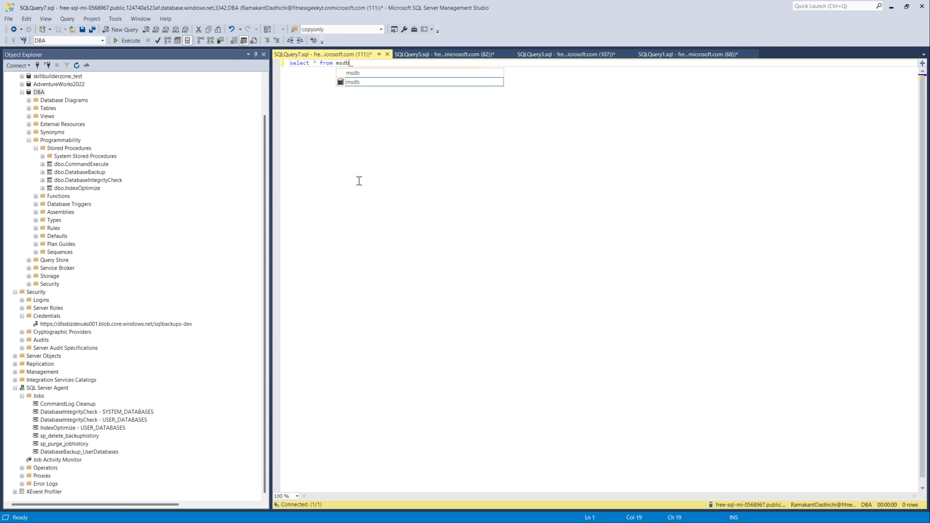
type("..b")
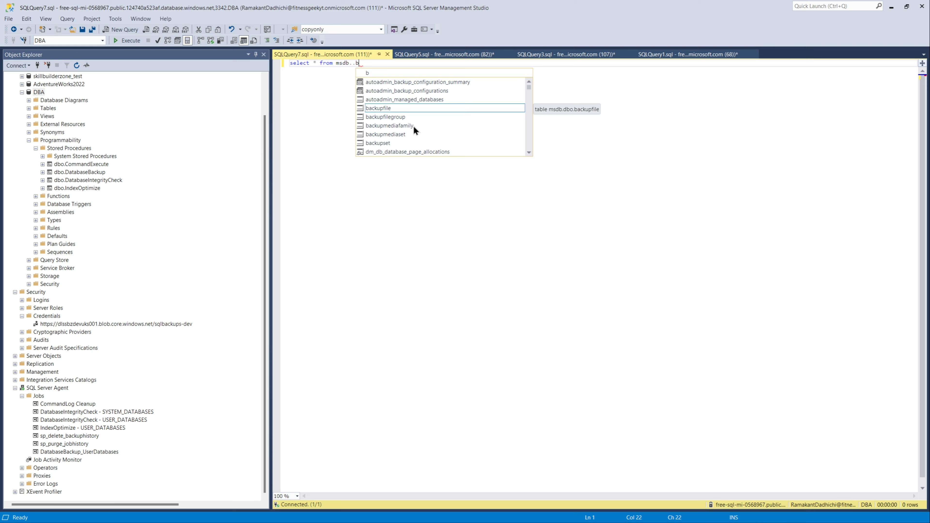
left_click(387, 142)
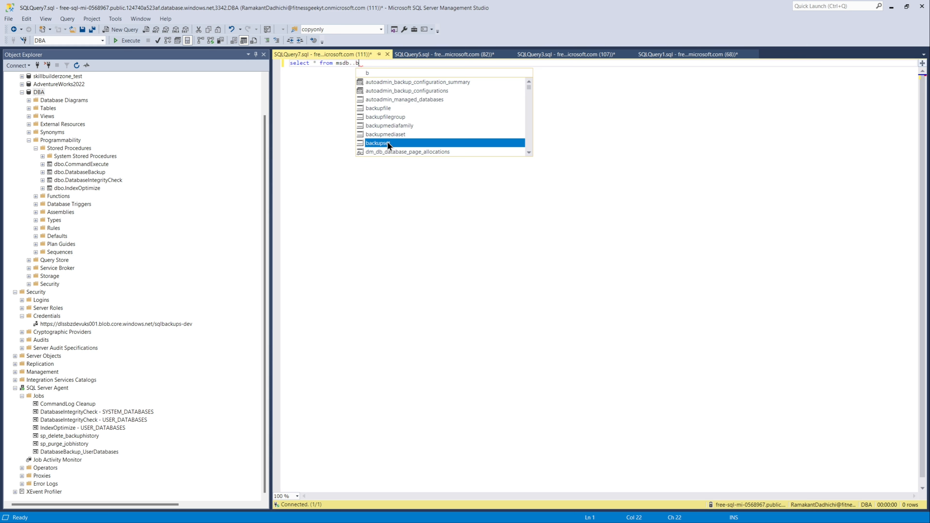
double_click(388, 142)
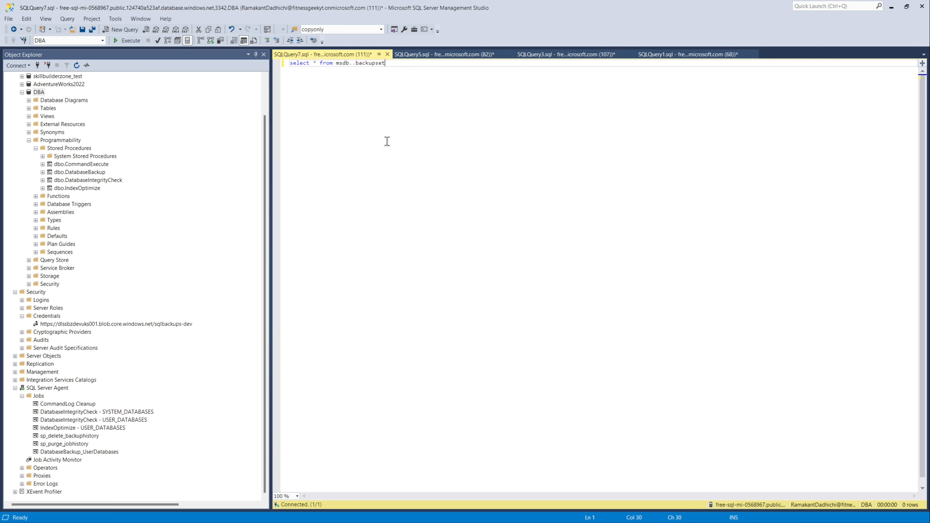
left_click(129, 41)
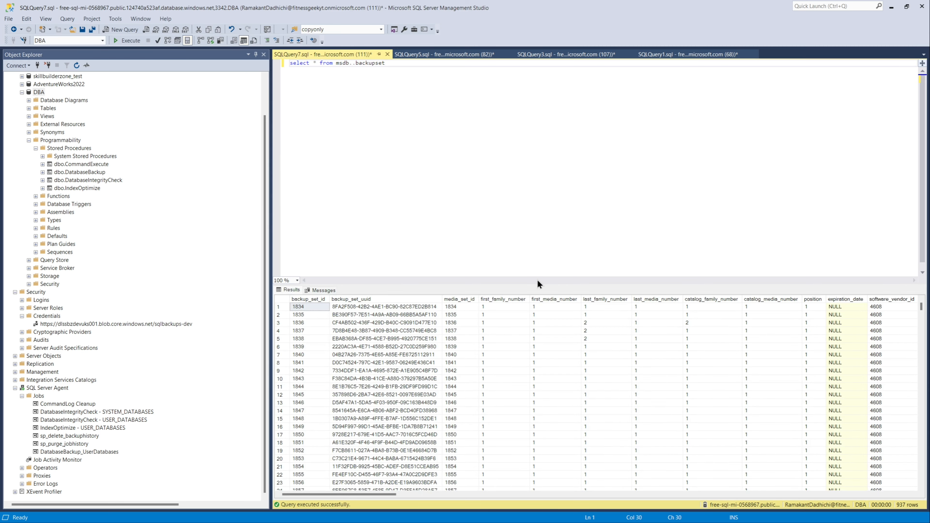
Step: Browse the backupset result rows and columns, including backup dates, types and database names
left_click_drag(542, 284, 532, 168)
scroll(586, 447, "down", 13)
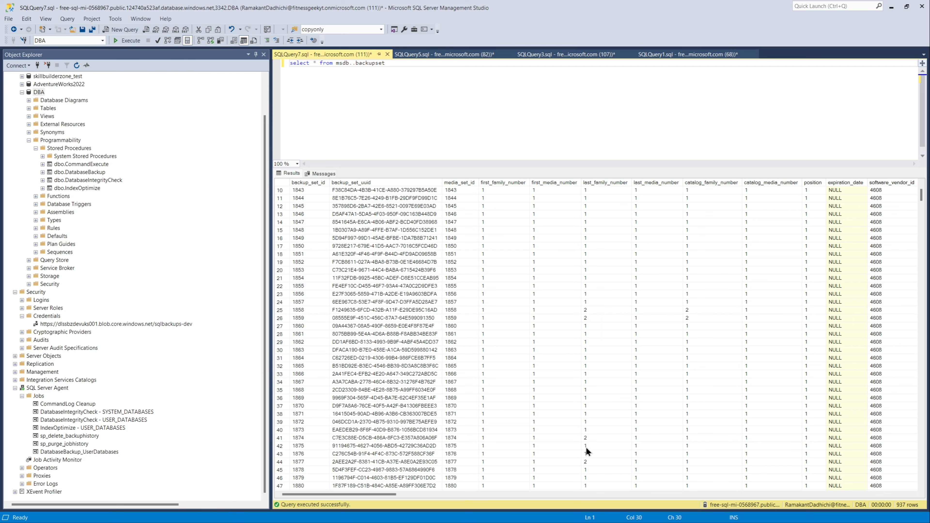
scroll(586, 444, "down", 20)
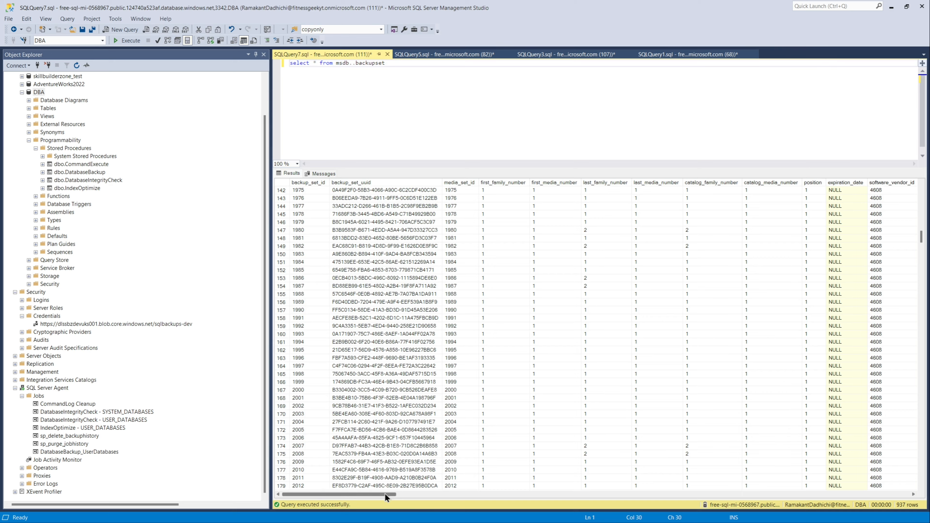
left_click_drag(385, 493, 465, 517)
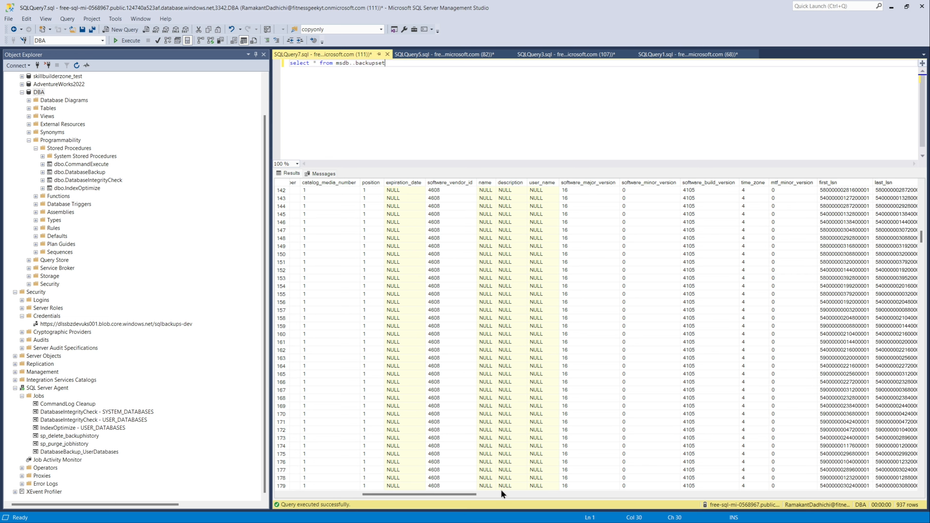
left_click_drag(470, 492, 532, 506)
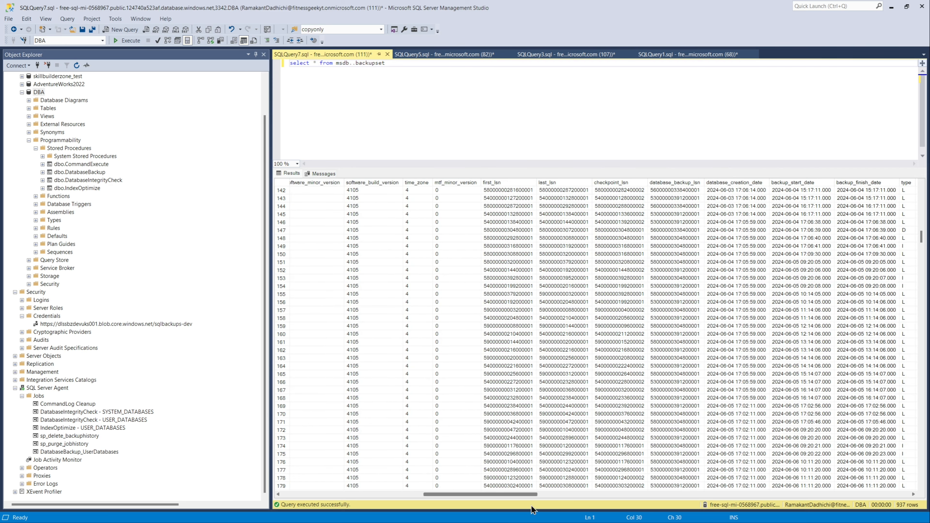
left_click_drag(531, 506, 597, 521)
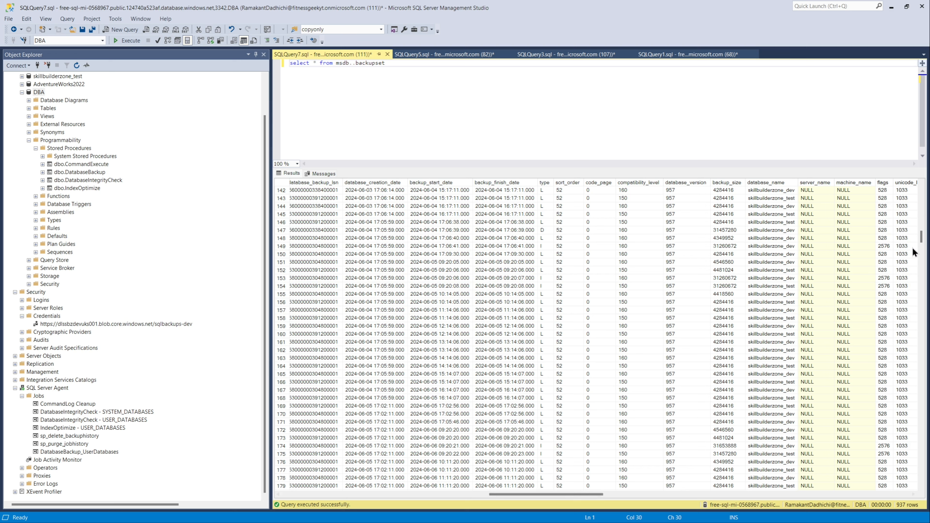
left_click_drag(921, 236, 921, 187)
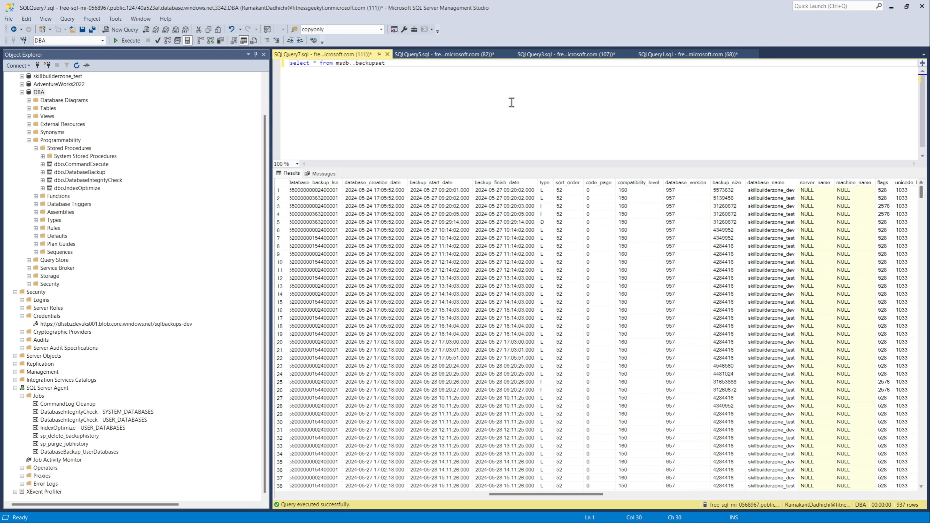
Step: Add order by backup_start_date desc to the backupset query and run it again
key("Return")
type("o")
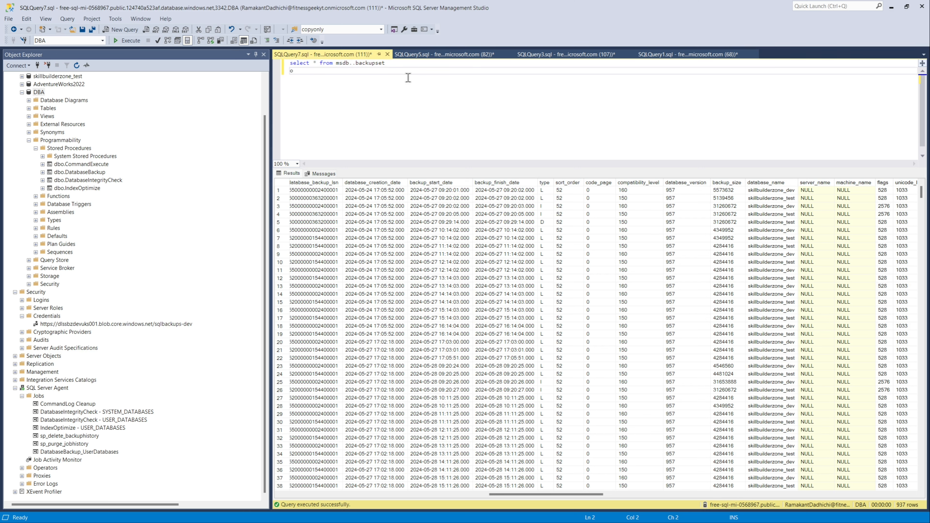
type("rder by backuo")
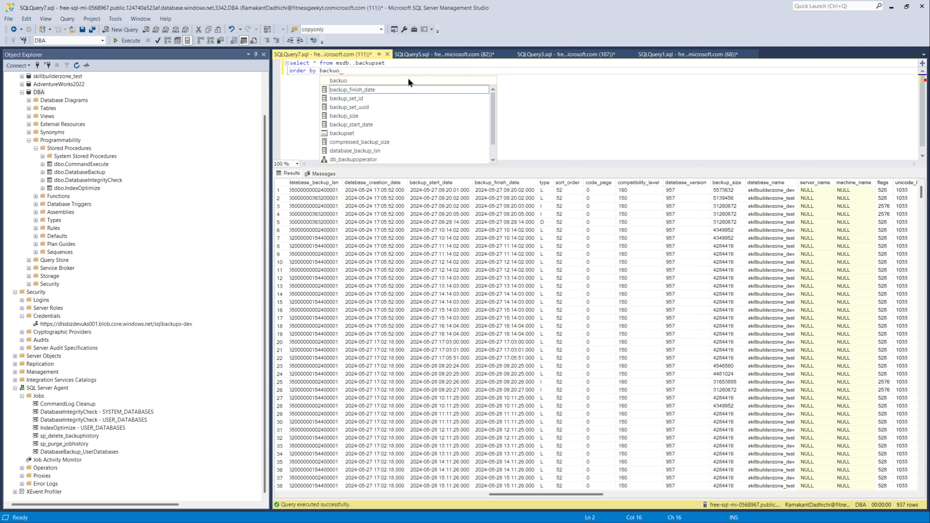
key("BackSpace")
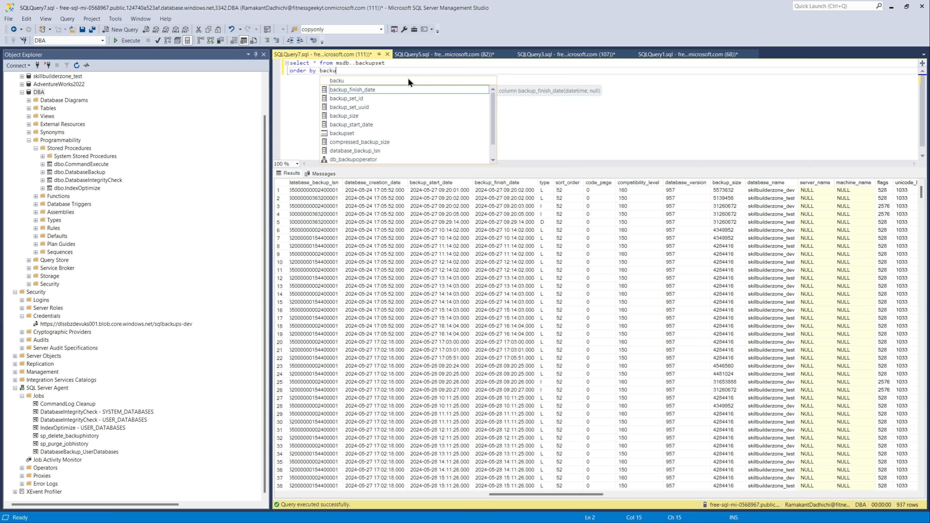
double_click(370, 125)
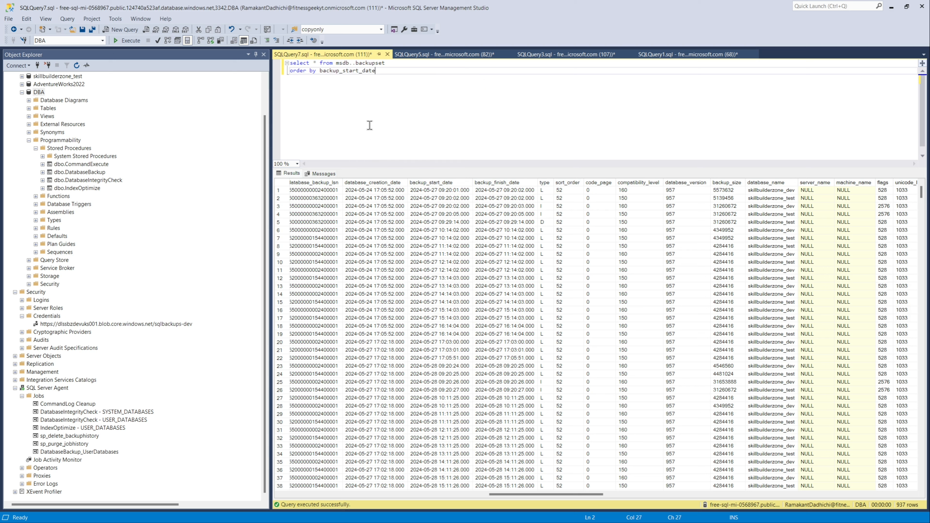
left_click(370, 125)
type("c")
left_click(136, 40)
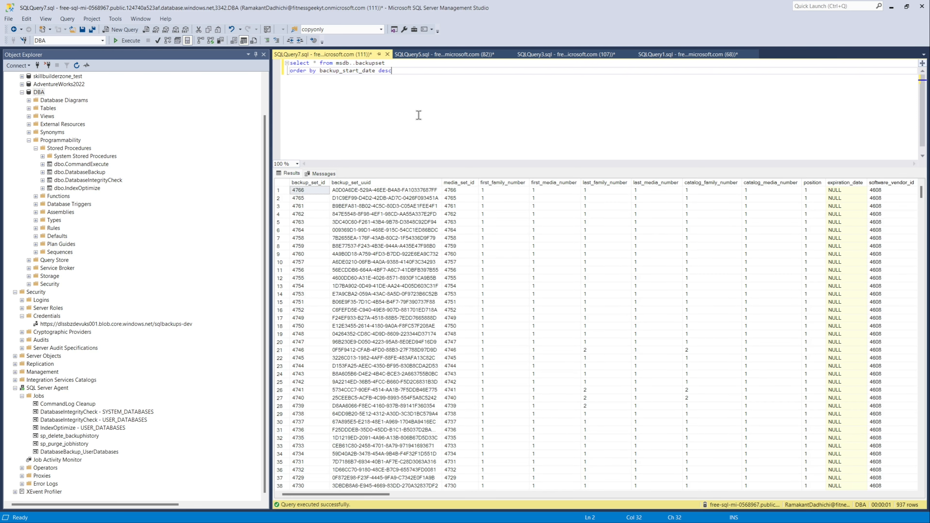
Step: Add where type = 'D' to the backupset query and run it
left_click(393, 62)
key("Return")
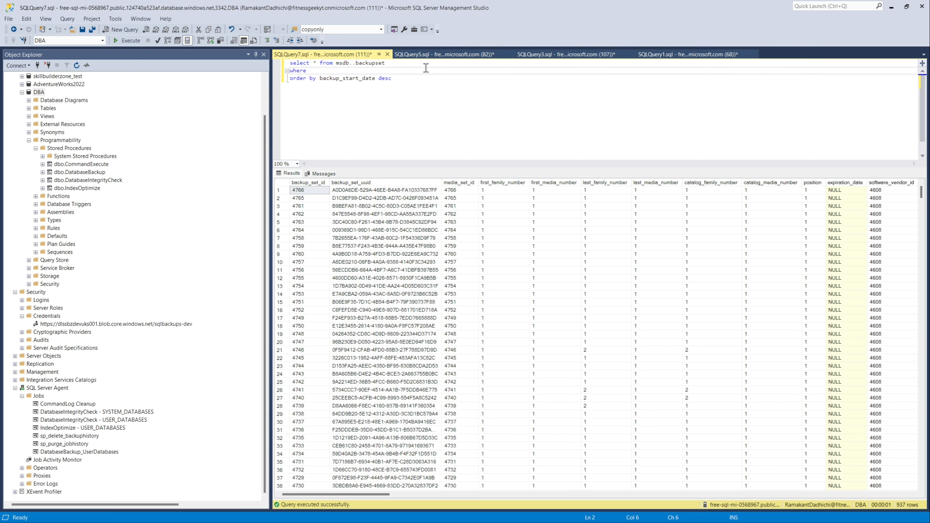
type("where bac")
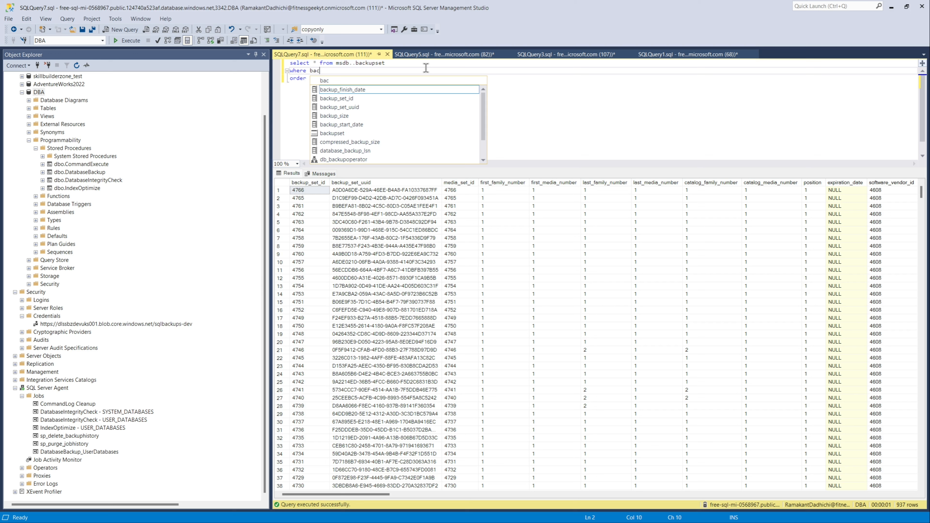
key("BackSpace")
key("BackSpace")
key("BackSpace")
type("ty")
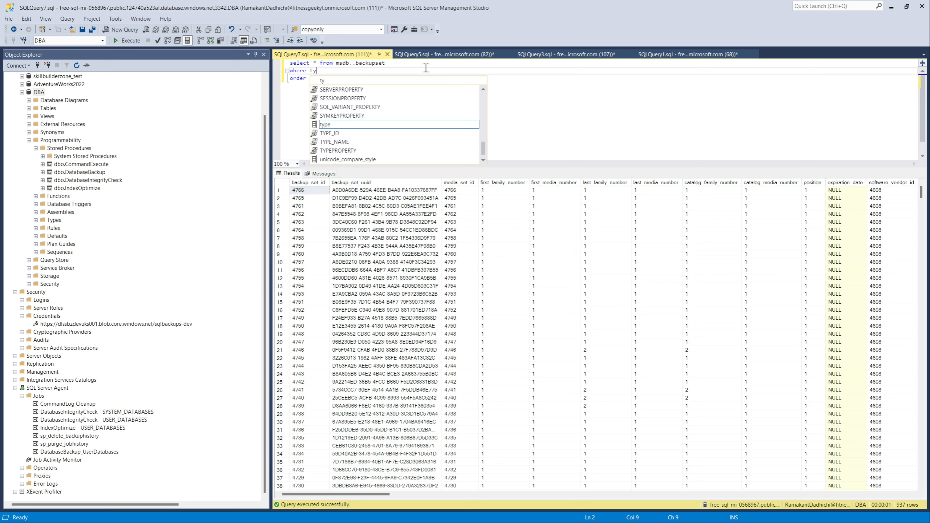
key("Escape")
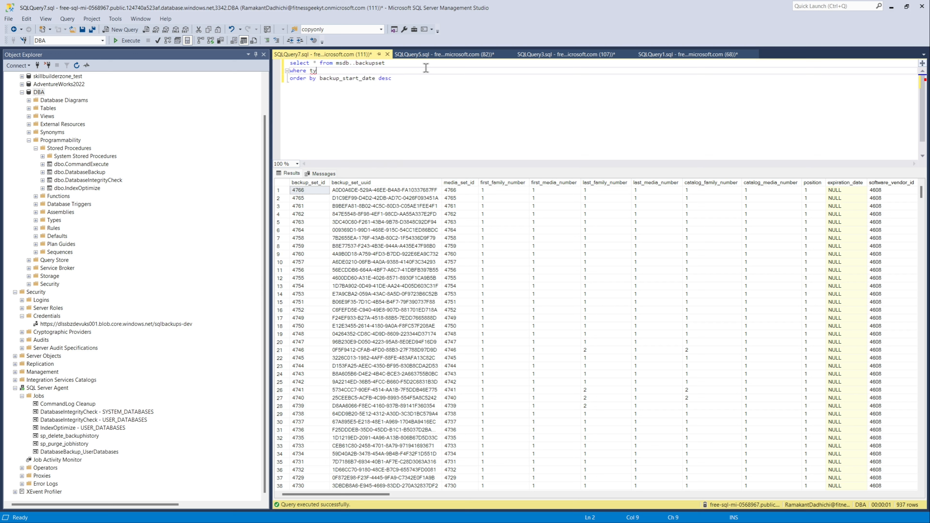
type("pe = 'D'")
left_click(128, 40)
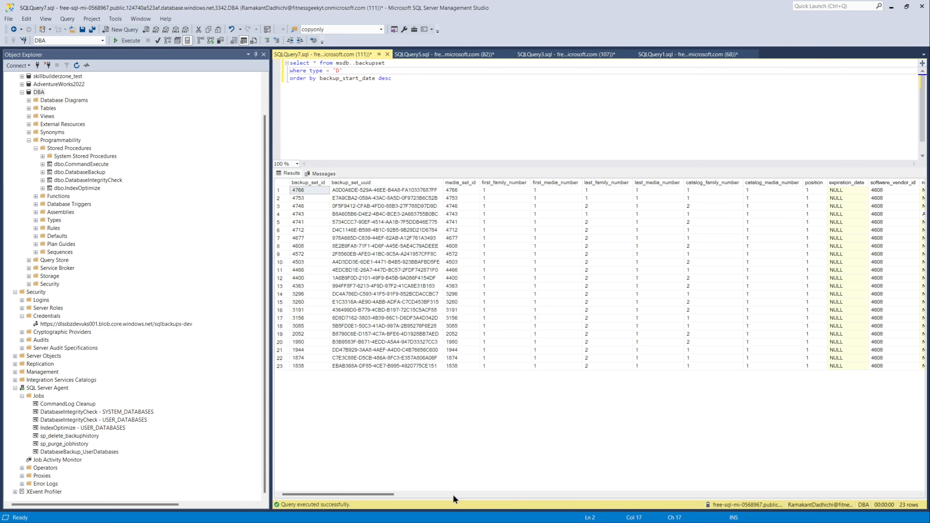
Step: Scroll through the full-backup result columns, examining user names, compressed sizes and database names
left_click_drag(384, 496, 495, 507)
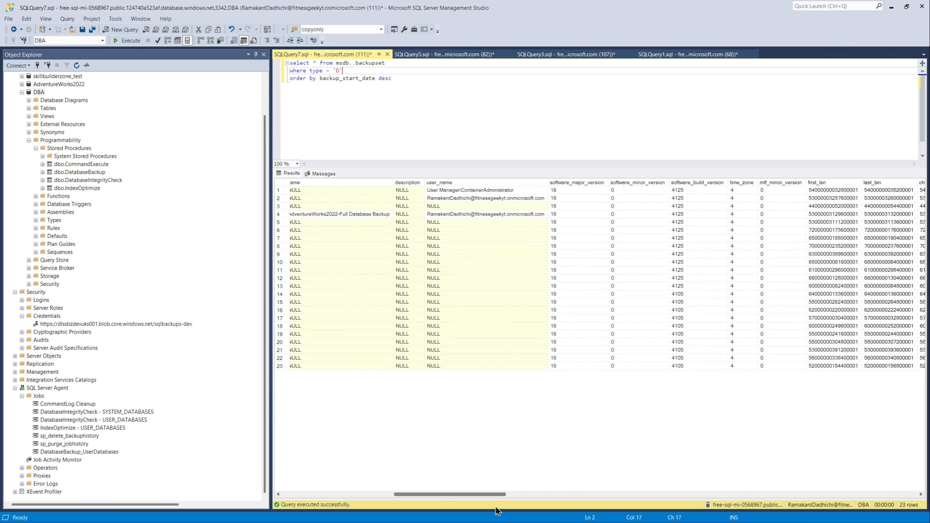
left_click(538, 198)
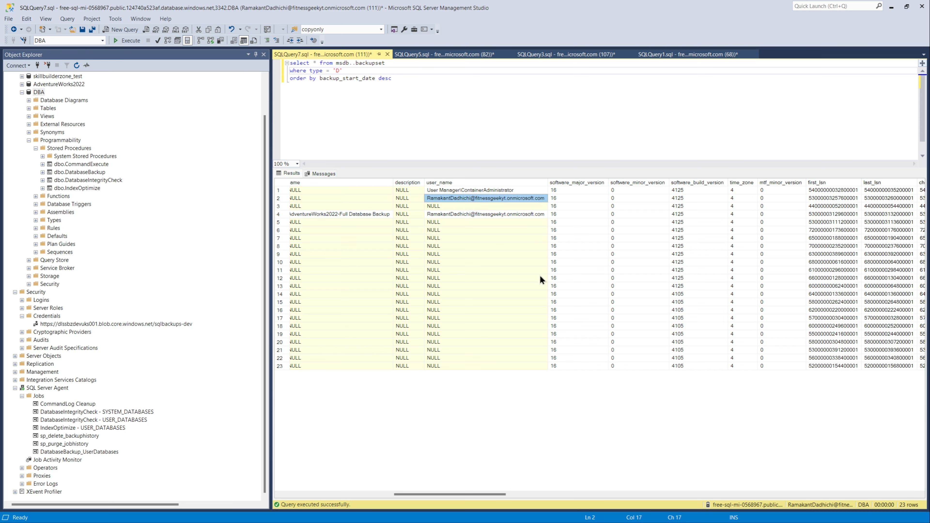
left_click_drag(477, 496, 488, 497)
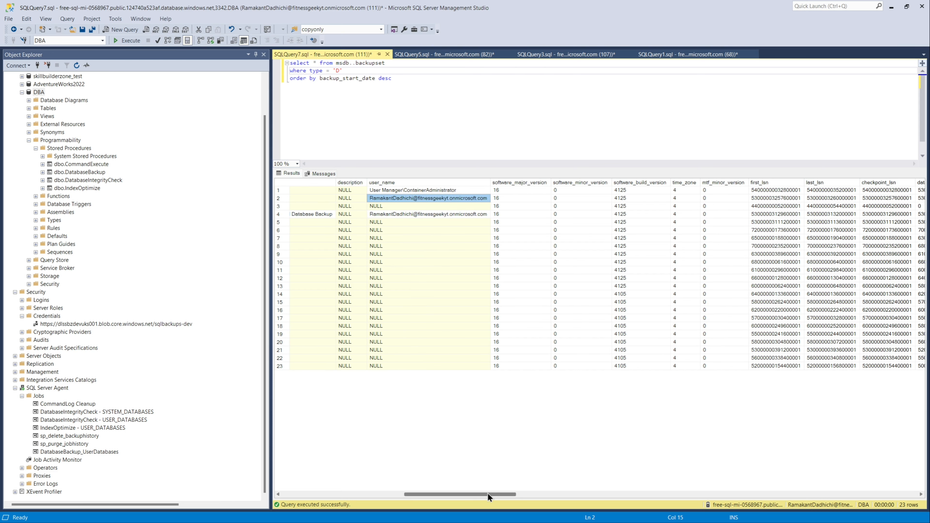
left_click(428, 190)
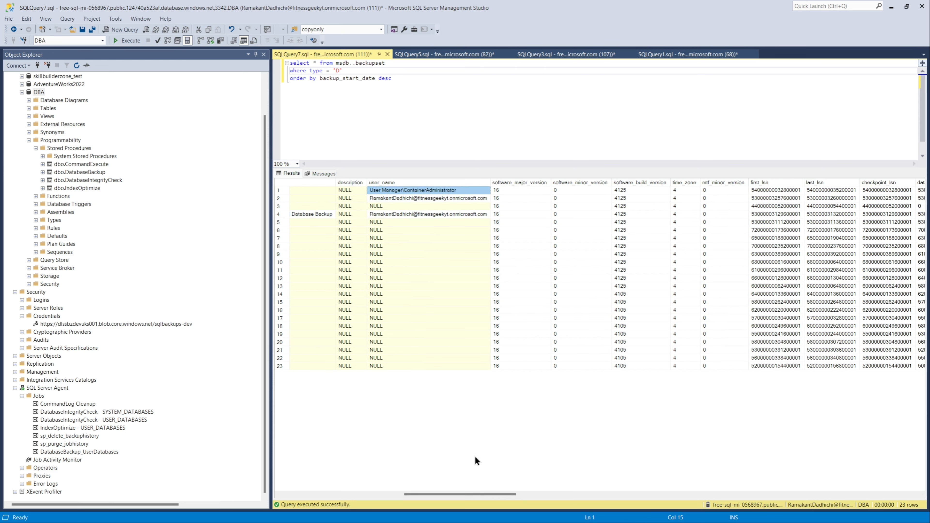
left_click_drag(477, 494, 879, 513)
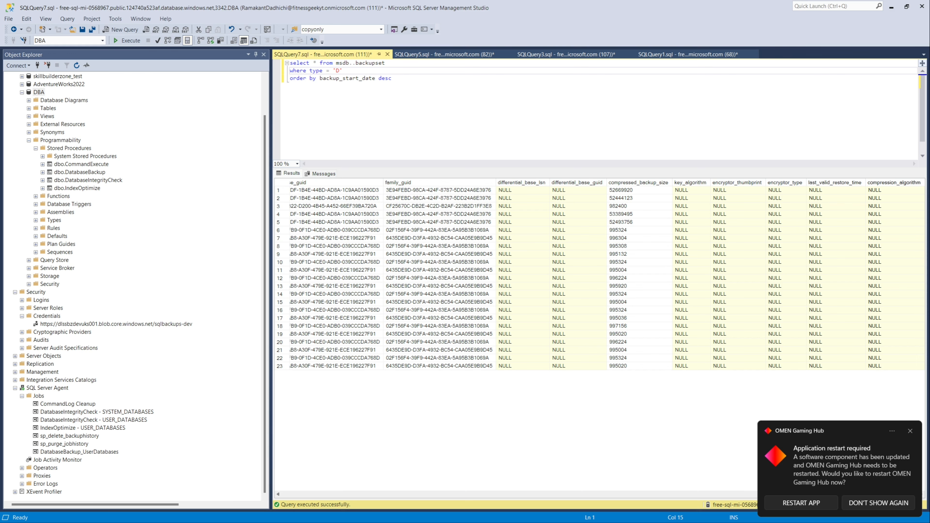
left_click_drag(881, 521, 664, 517)
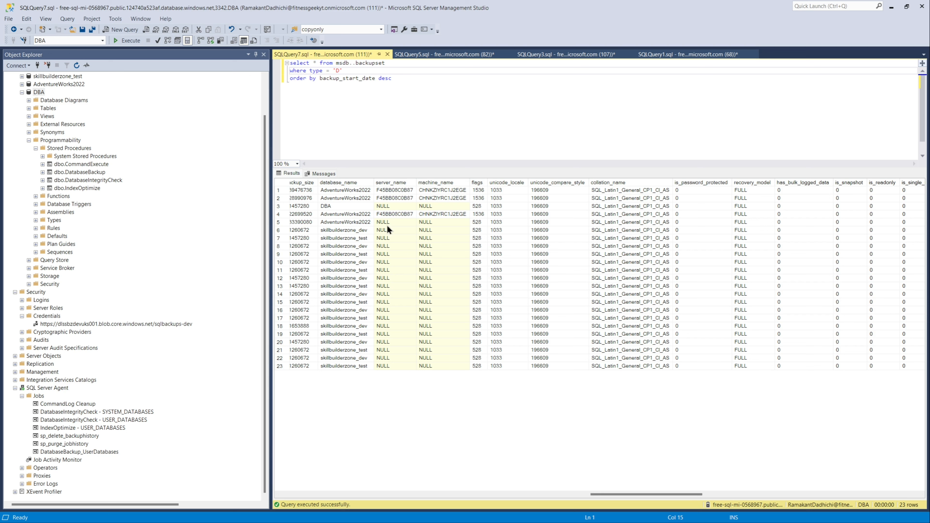
left_click(356, 198)
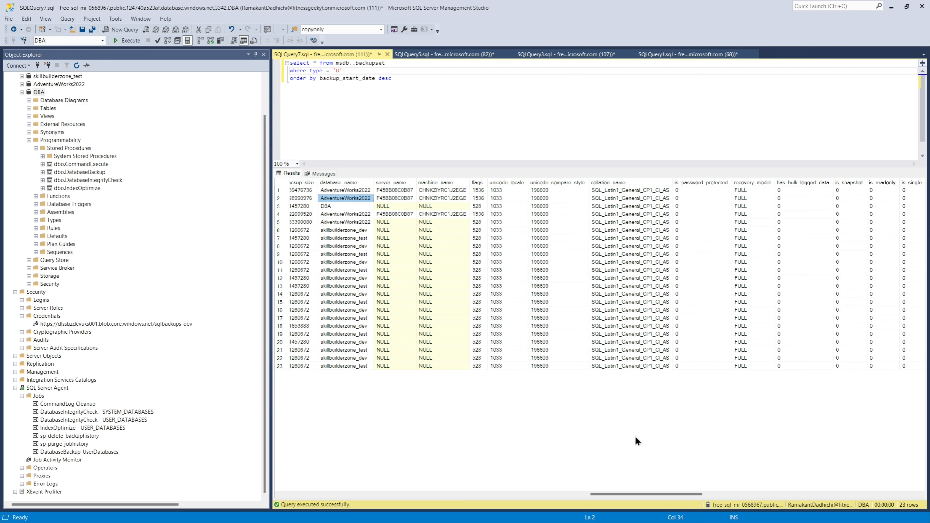
left_click_drag(643, 492, 607, 493)
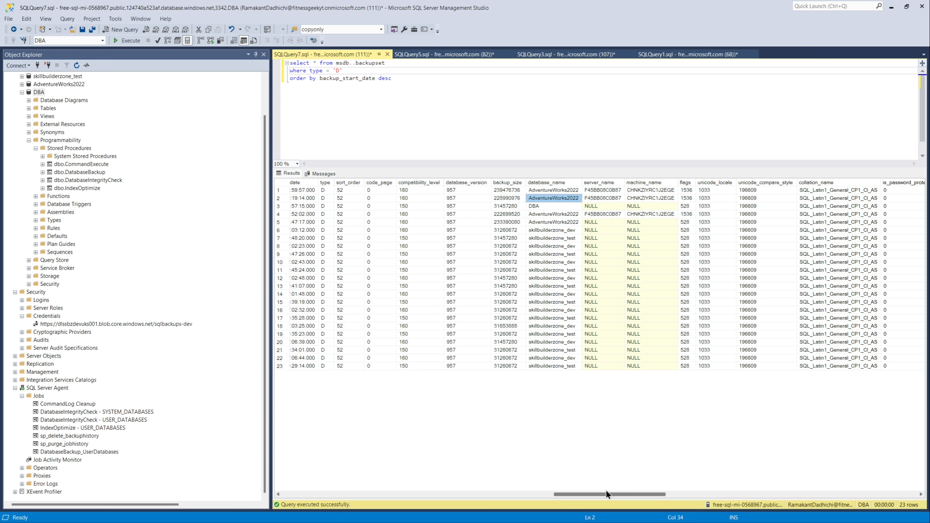
left_click_drag(607, 494, 442, 478)
Step: Select the top 1000 rows of the DBA database's dbo.CommandLog table
left_click(28, 108)
right_click(73, 149)
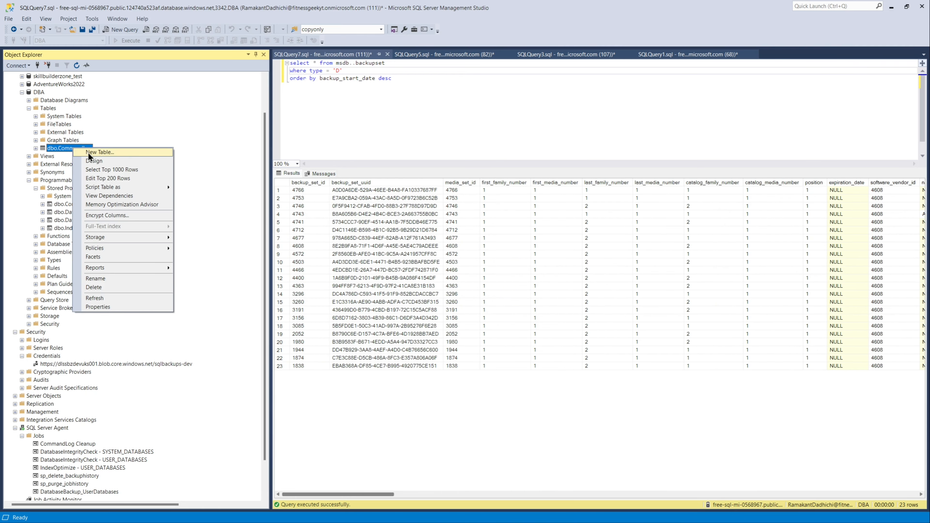
left_click(103, 169)
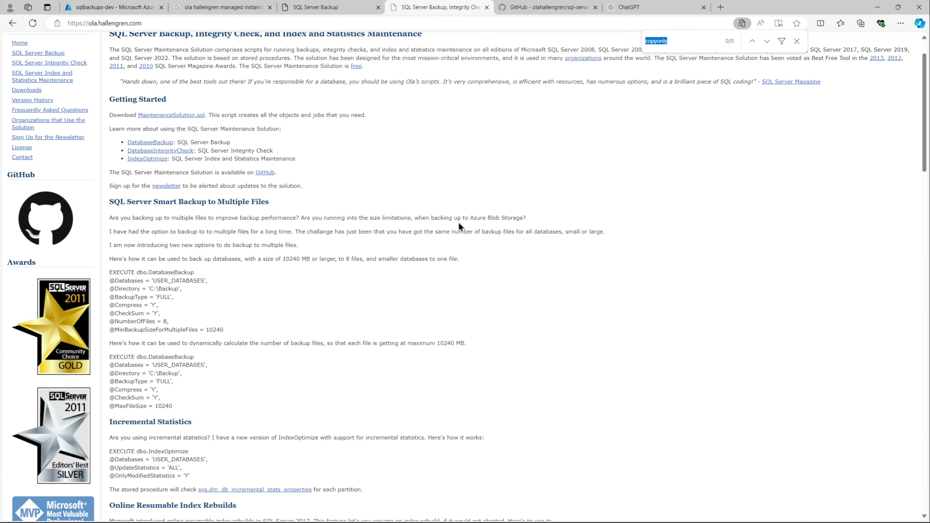
Step: Search the Ola Hallengren documentation page for "command" and then "log"
type("command")
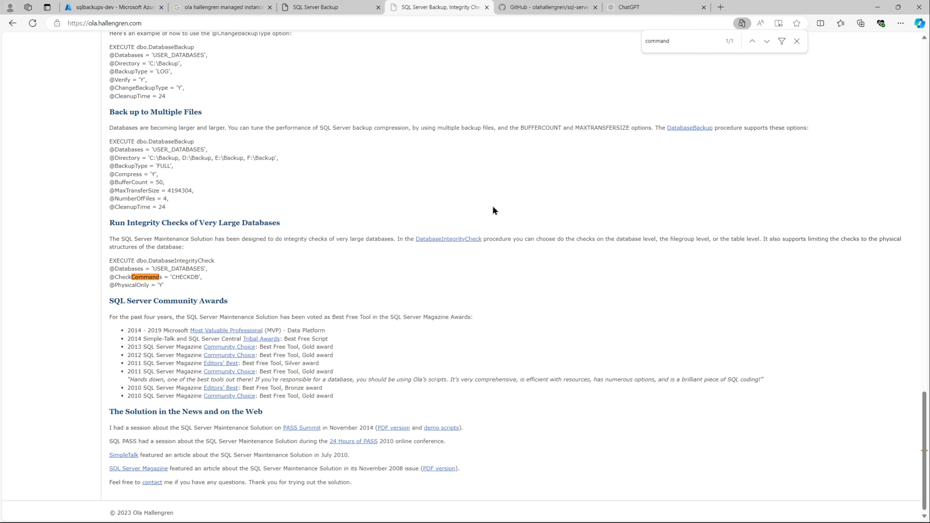
type("log")
key("BackSpace")
key("BackSpace")
key("BackSpace")
key("BackSpace")
key("BackSpace")
key("BackSpace")
key("BackSpace")
key("BackSpace")
key("BackSpace")
key("BackSpace")
type("log")
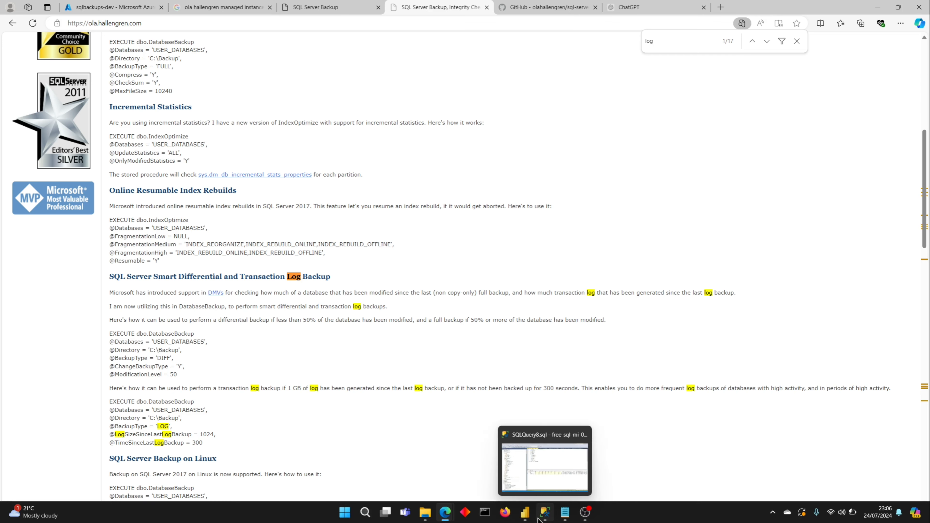
left_click(545, 513)
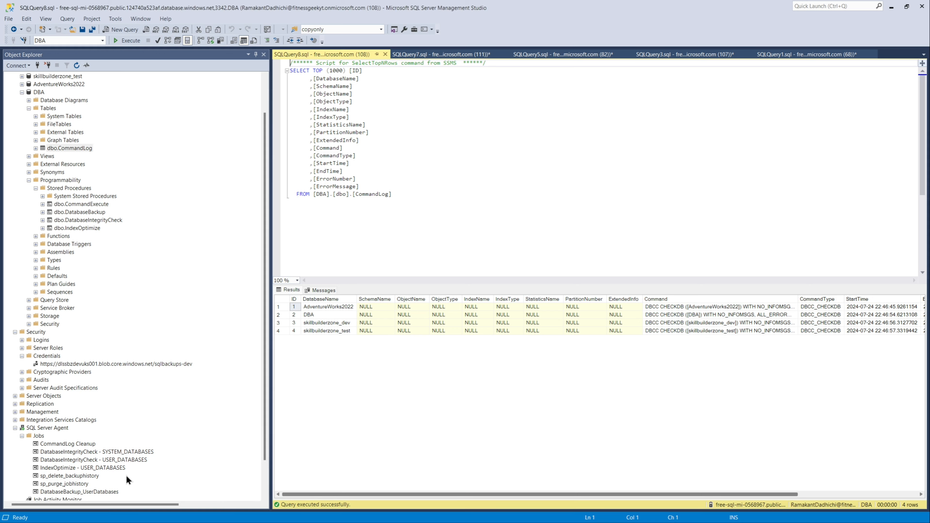
right_click(87, 452)
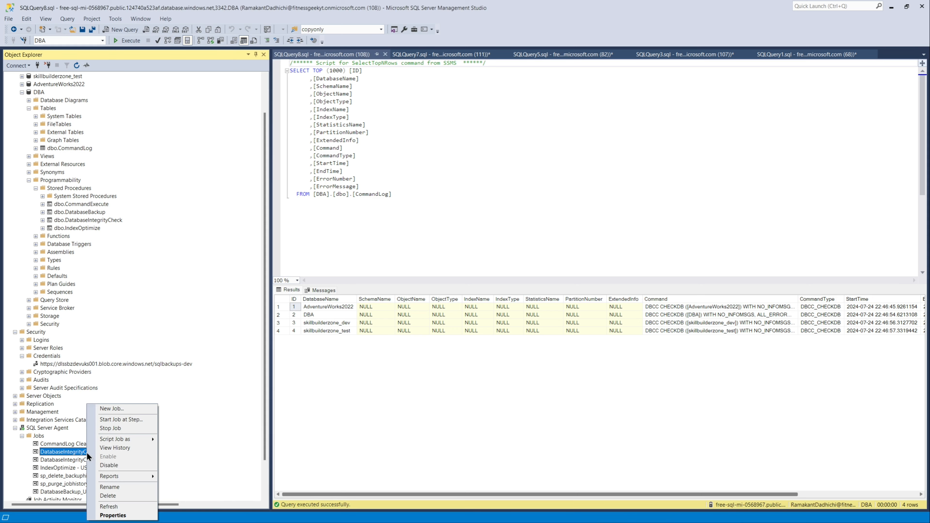
left_click(116, 514)
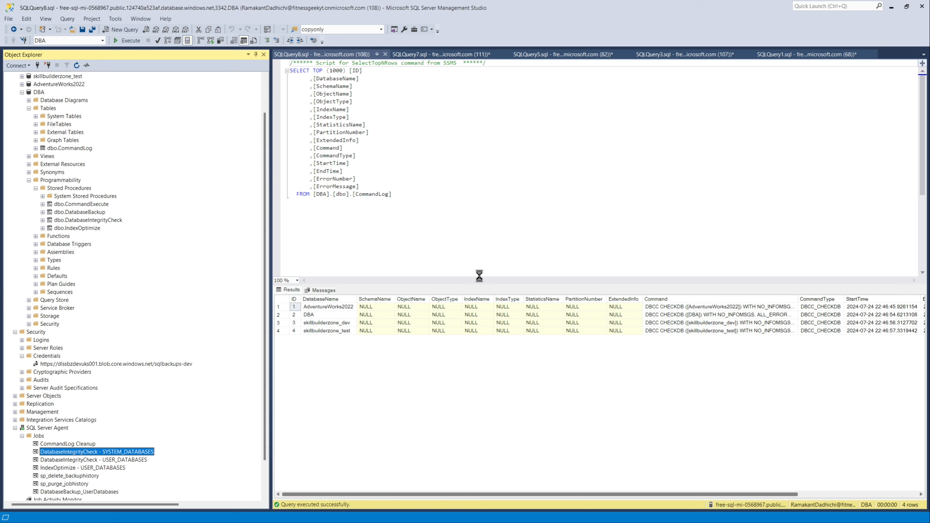
left_click(313, 144)
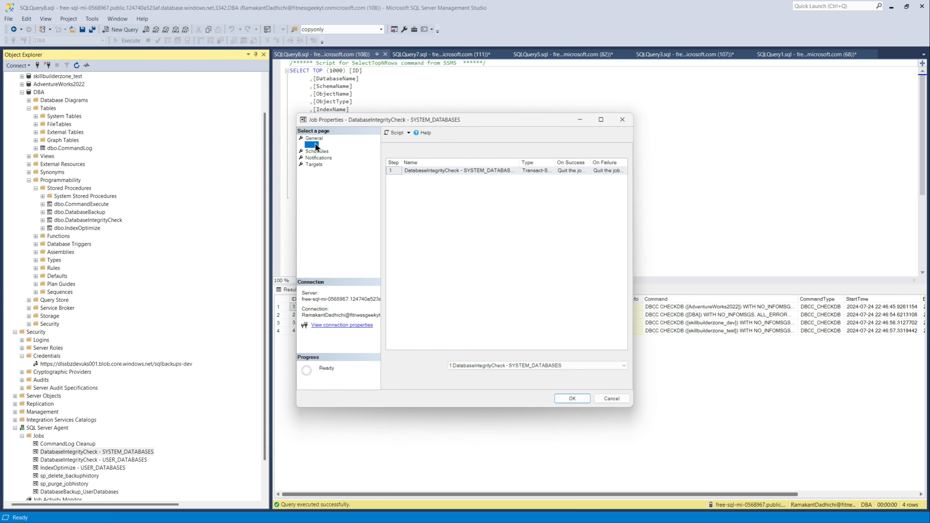
left_click(528, 383)
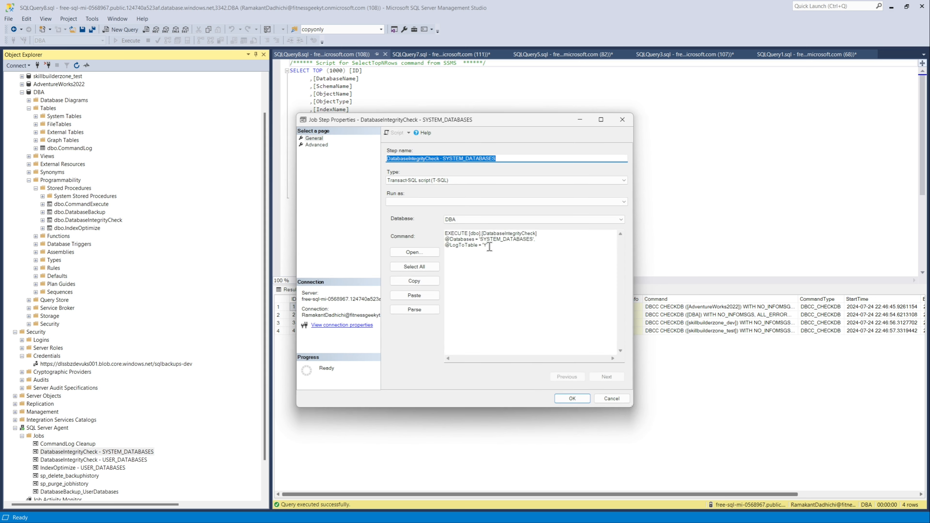
left_click_drag(488, 244, 443, 244)
key("ctrl+c")
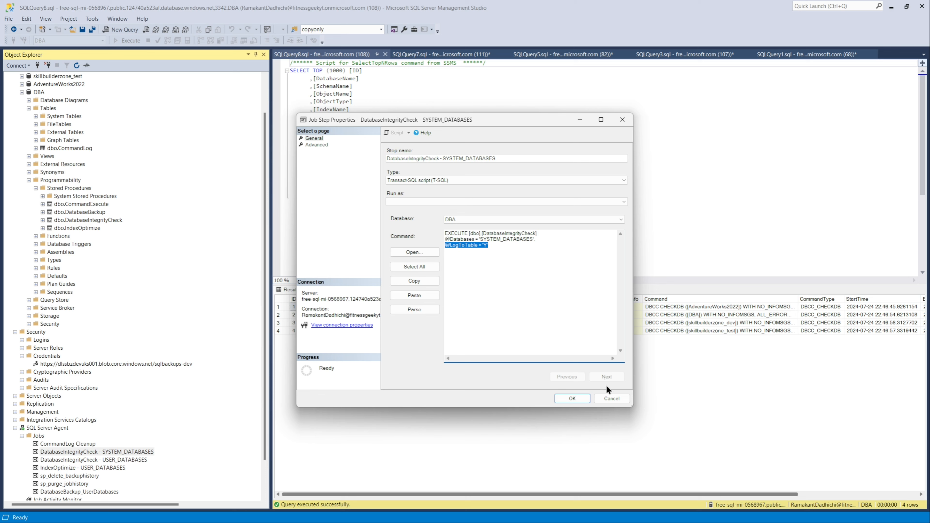
left_click(613, 398)
left_click(610, 398)
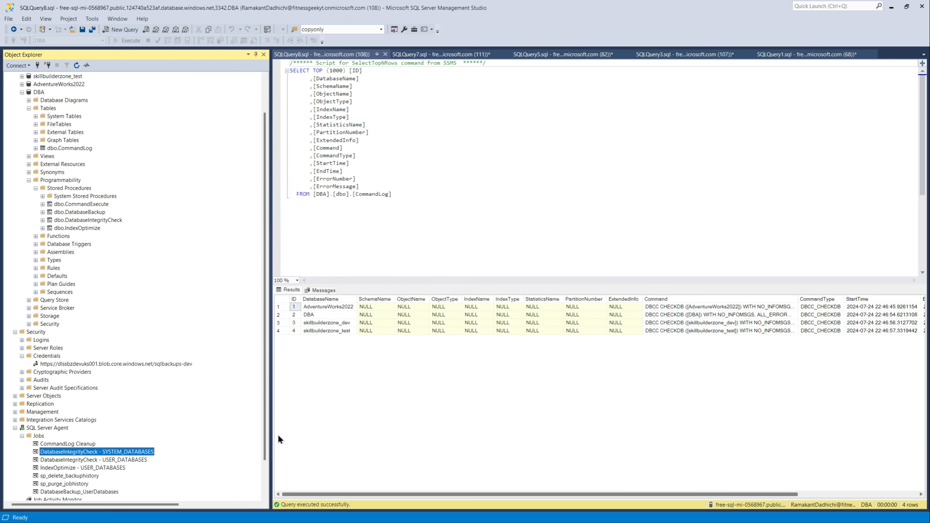
right_click(106, 492)
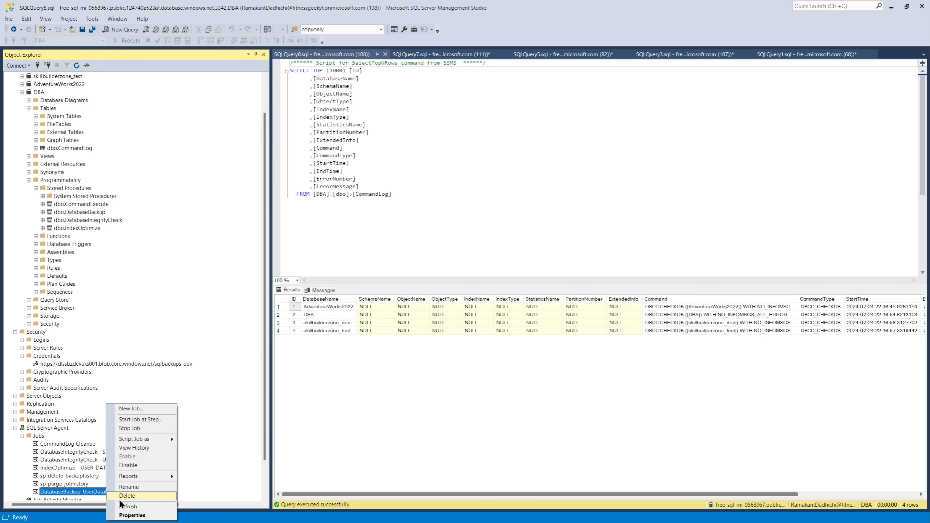
left_click(130, 515)
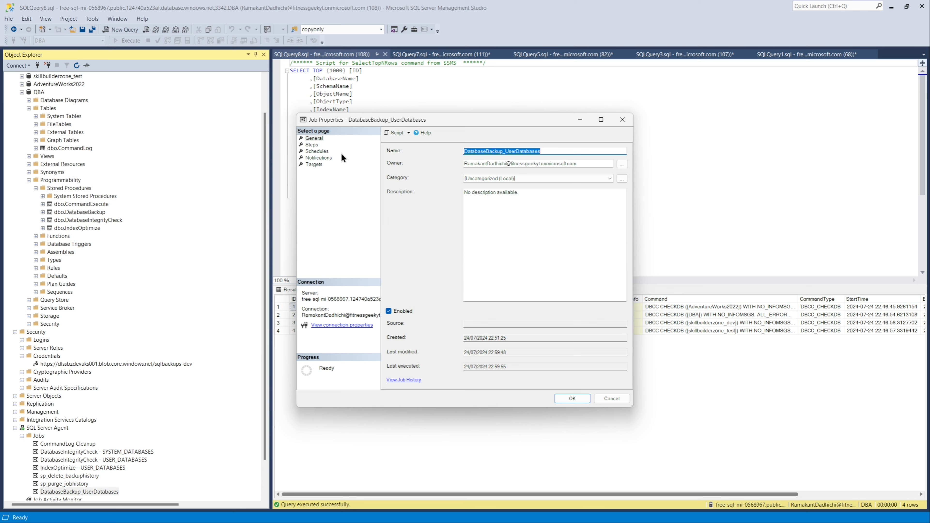
left_click(312, 145)
left_click(532, 380)
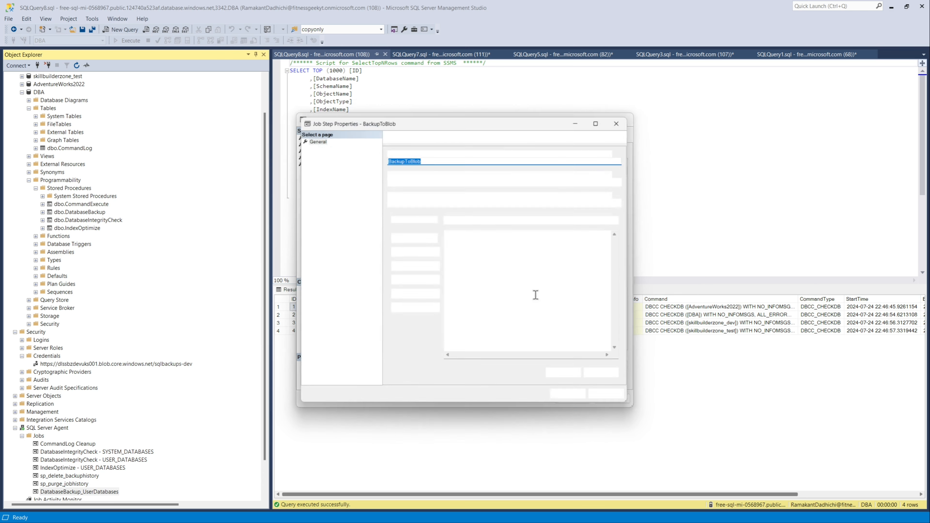
left_click(486, 275)
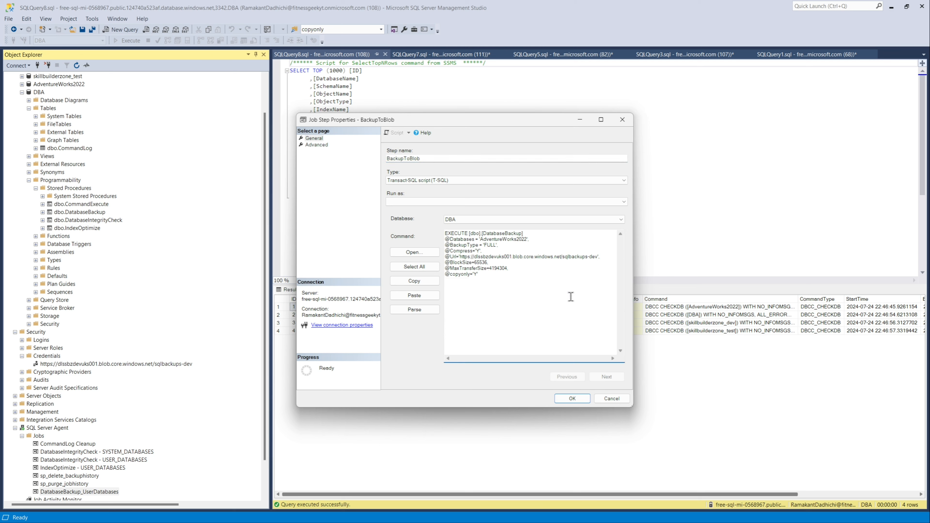
type(",")
key("Return")
key("ctrl+v")
left_click(574, 398)
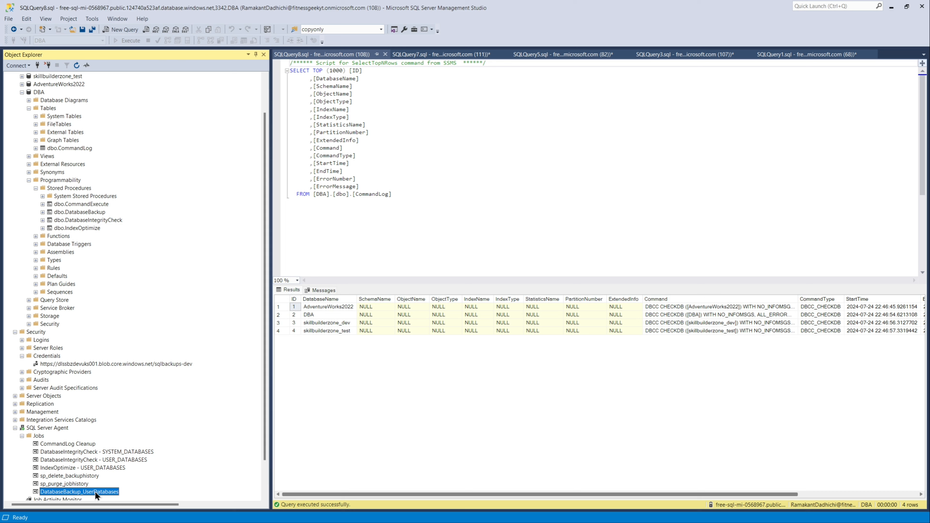
Step: Start the DatabaseBackup_UserDatabases job
right_click(94, 491)
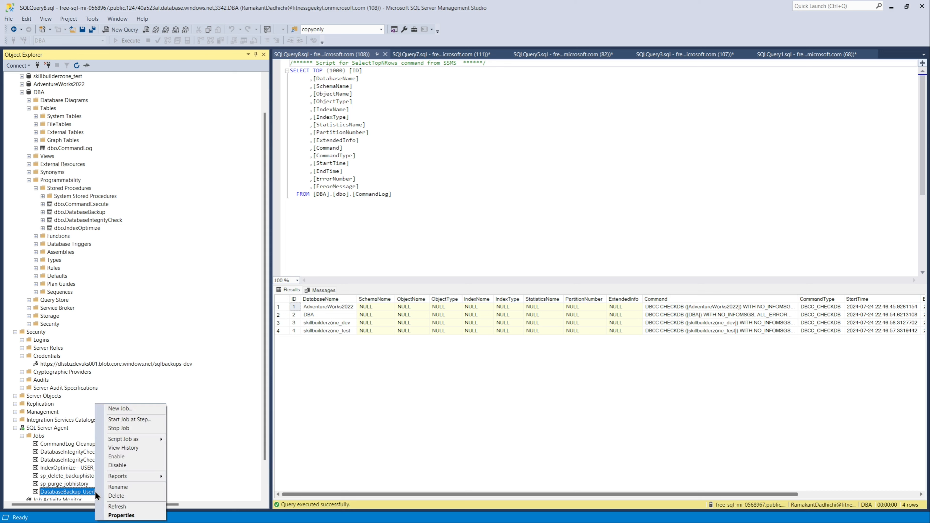
left_click(121, 420)
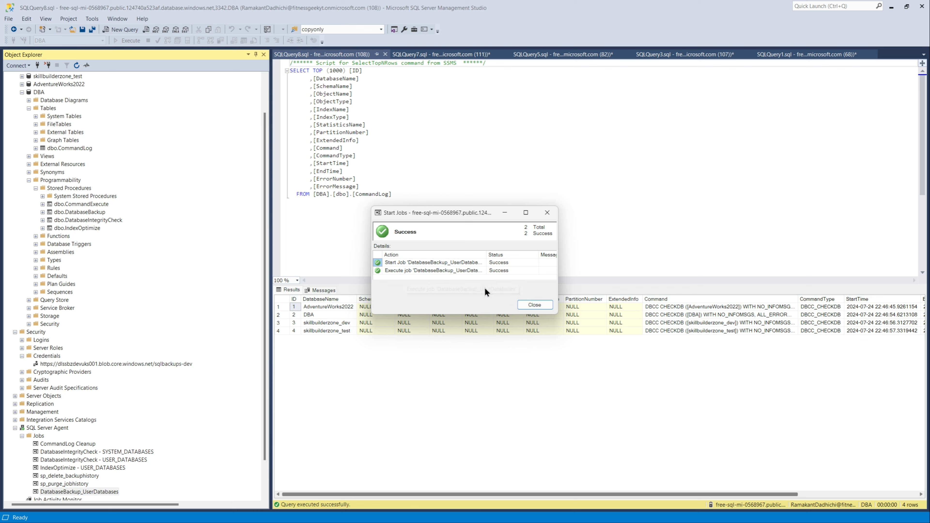
mouse_move(445, 513)
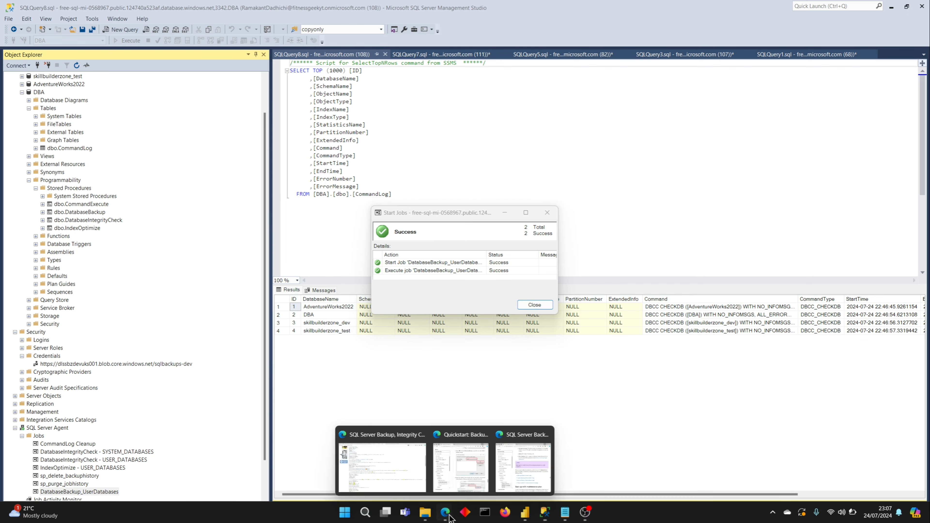
Step: Switch to the Azure portal, refresh the sqlbackups-dev container and open the free-sql-mi-0568967 folder
left_click(403, 473)
left_click(110, 8)
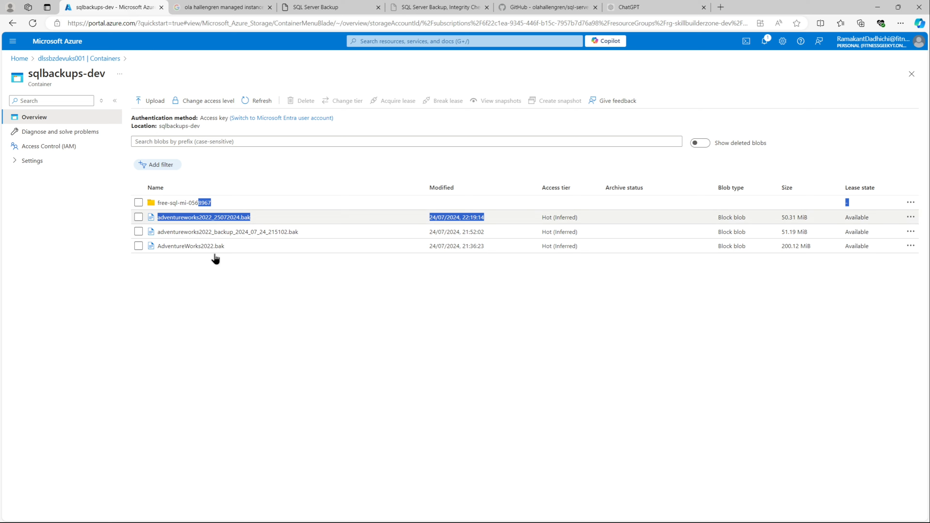
left_click(256, 101)
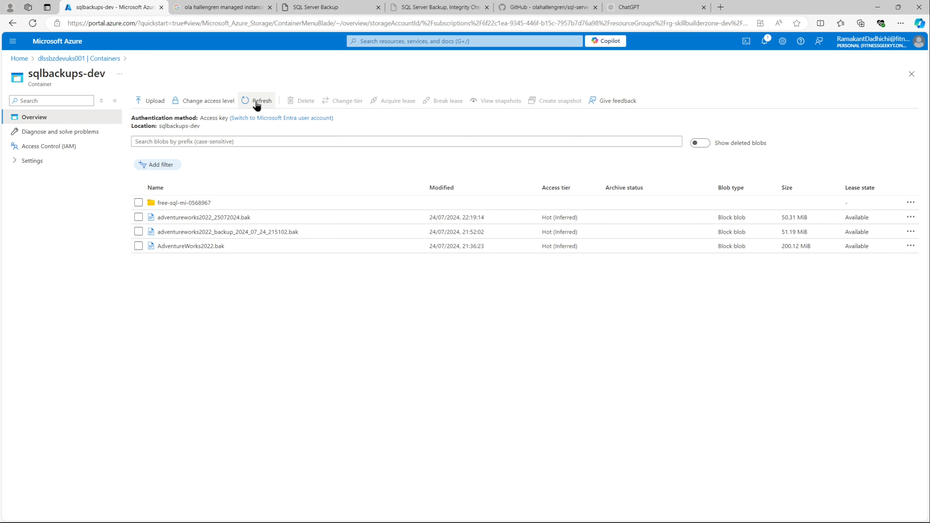
left_click(203, 203)
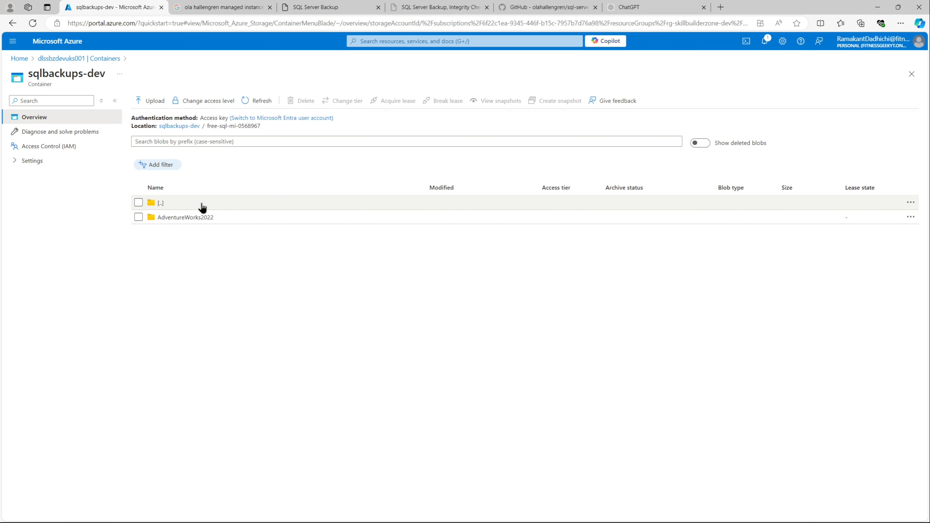
Step: Browse into the AdventureWorks2022 folder and its FULL_COPY_ONLY subfolder to check the backup files
left_click(206, 217)
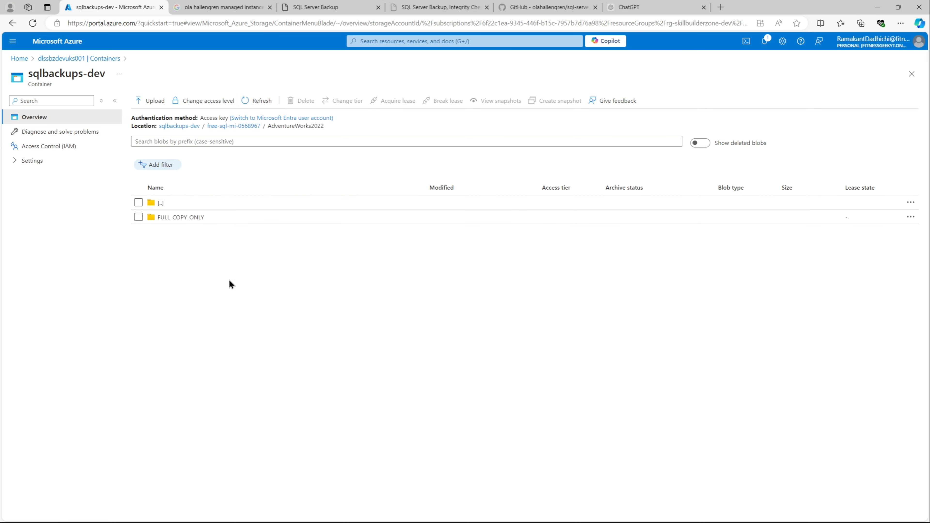
left_click(185, 219)
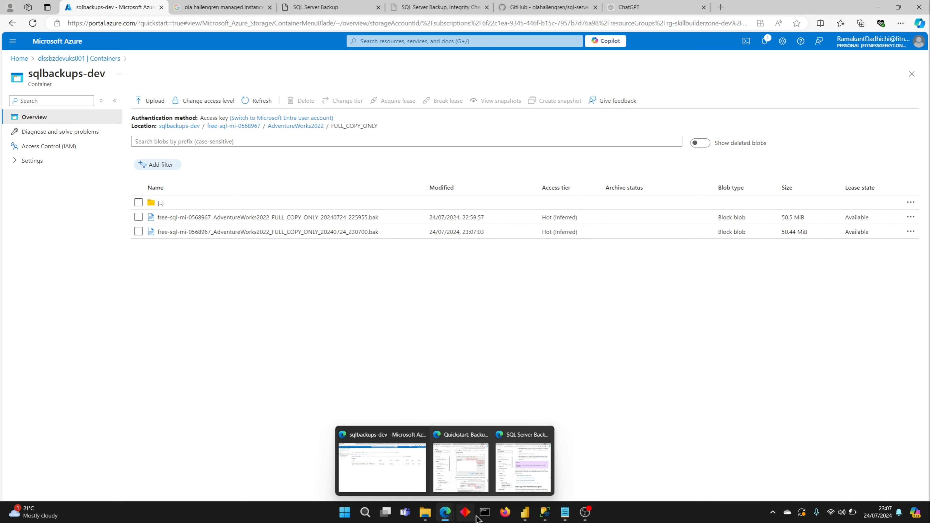
Step: Close the job start results dialog and re-run the CommandLog SELECT query in SQL Server Management Studio
mouse_move(545, 517)
left_click(567, 484)
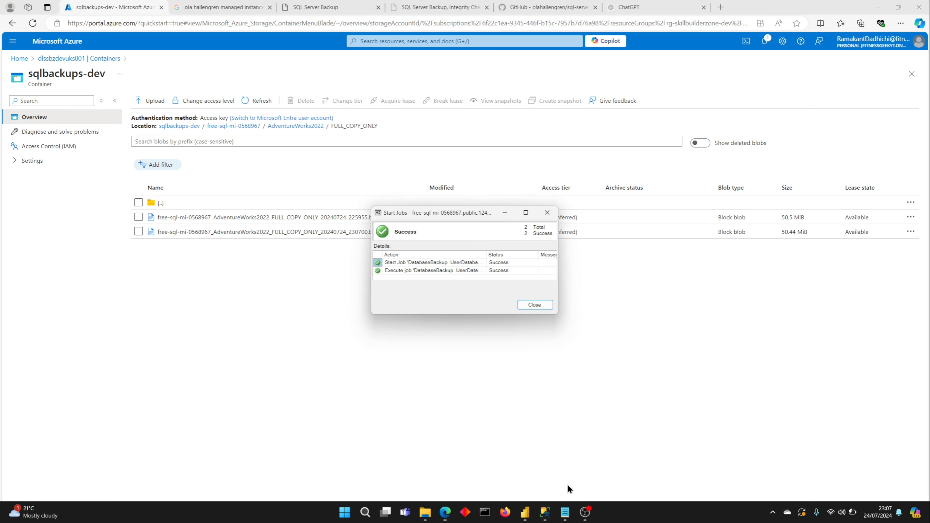
left_click(533, 305)
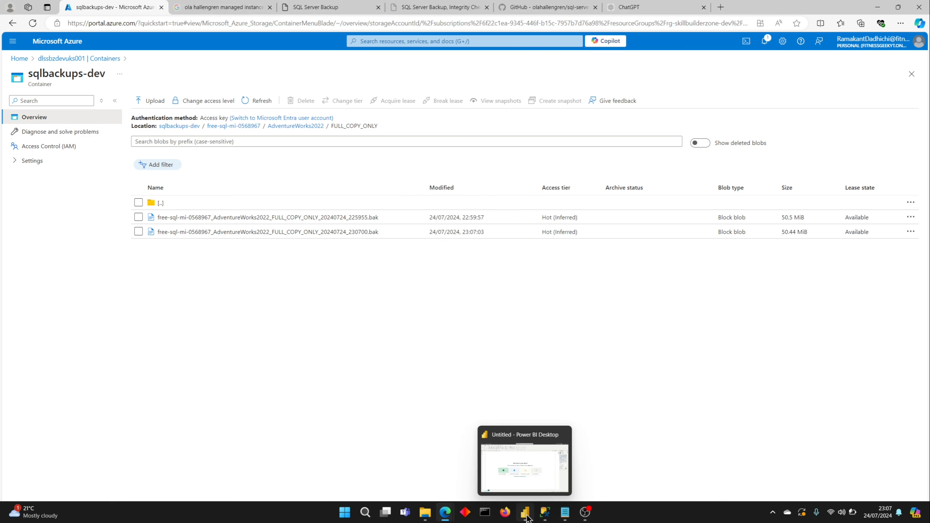
left_click(545, 517)
left_click(420, 177)
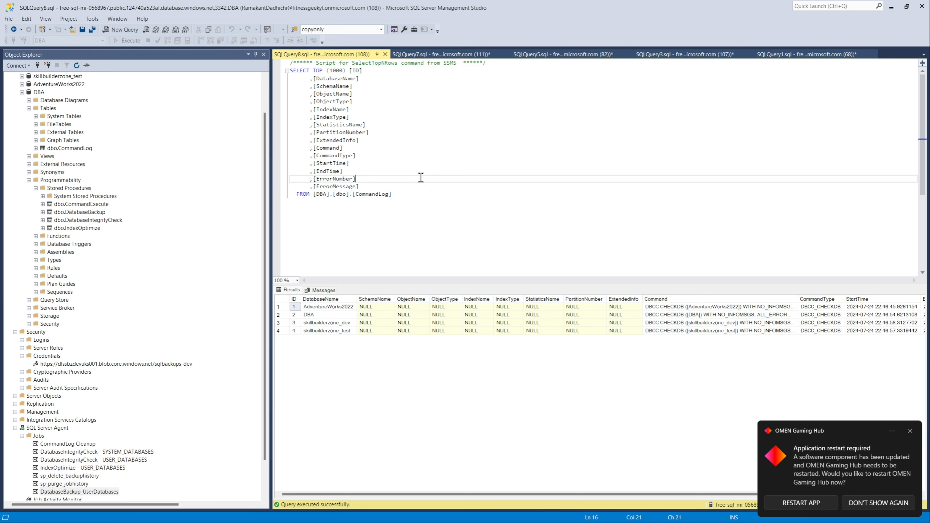
left_click(130, 41)
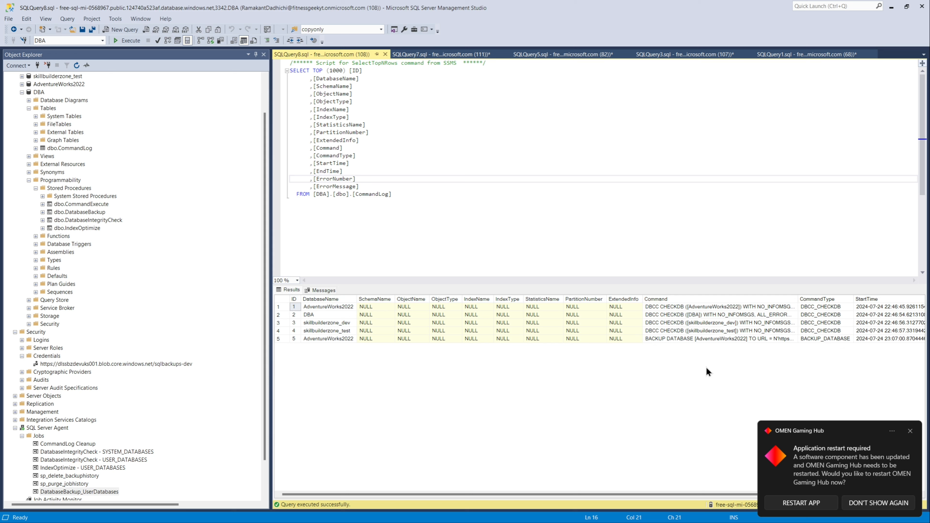
Step: Widen the Command column and scroll the results to examine the logged BACKUP DATABASE command
double_click(798, 299)
left_click_drag(498, 493, 660, 509)
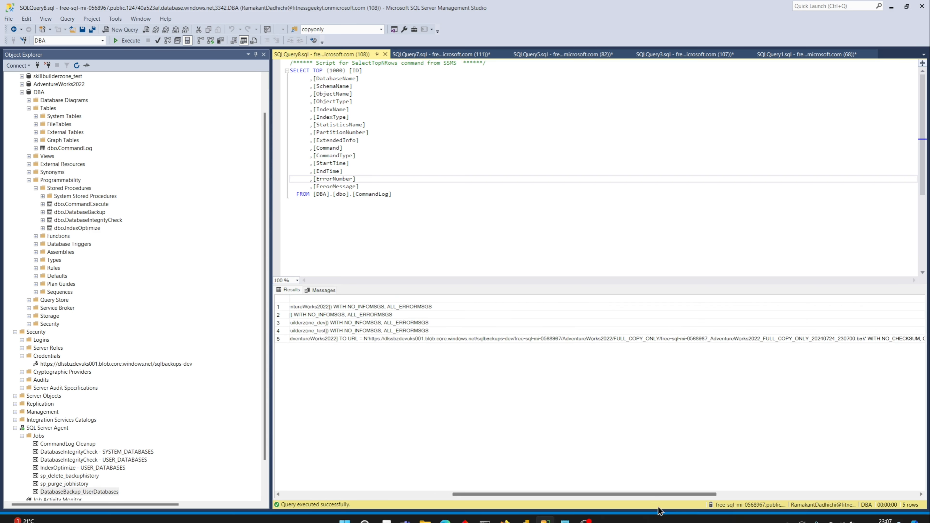
left_click(554, 342)
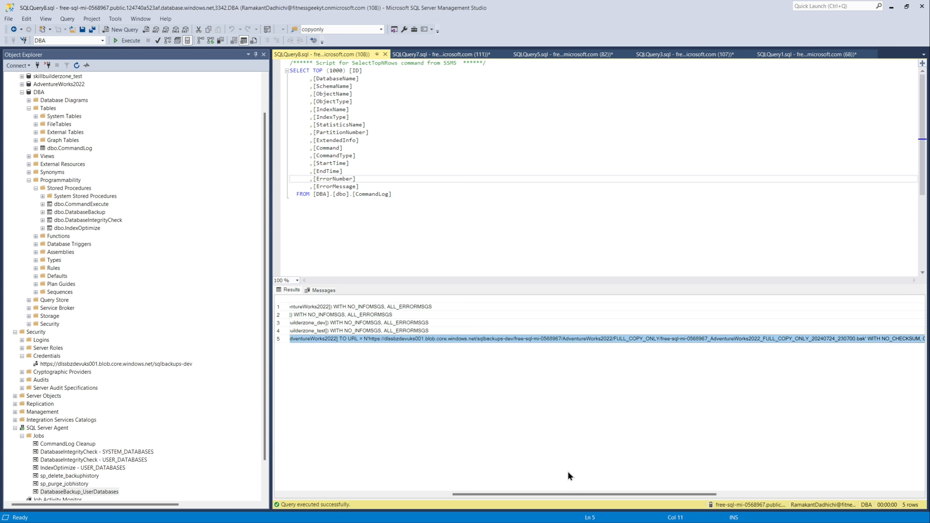
left_click_drag(556, 495, 323, 496)
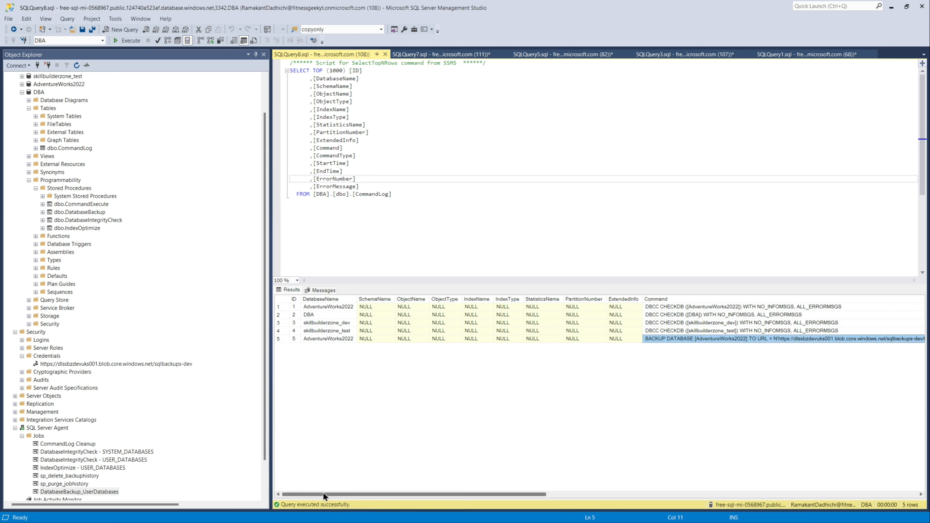
left_click_drag(322, 494, 448, 502)
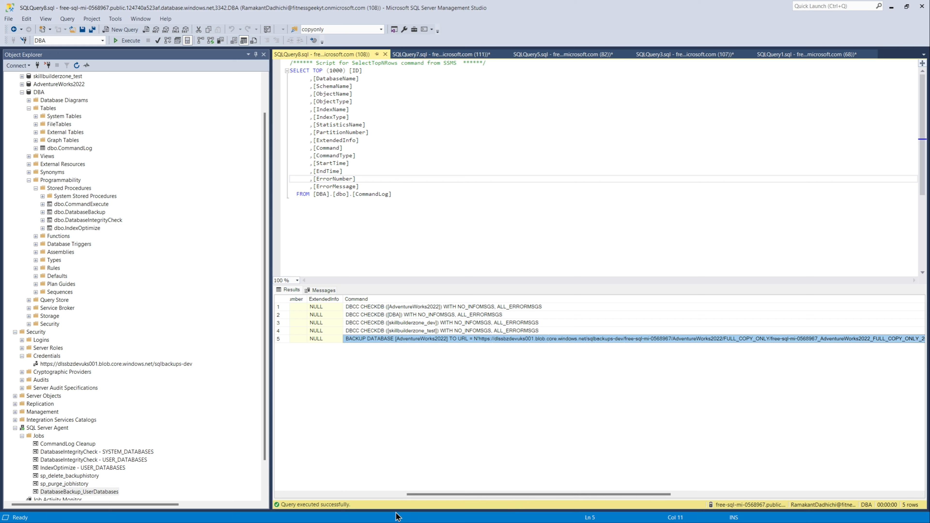
mouse_move(399, 520)
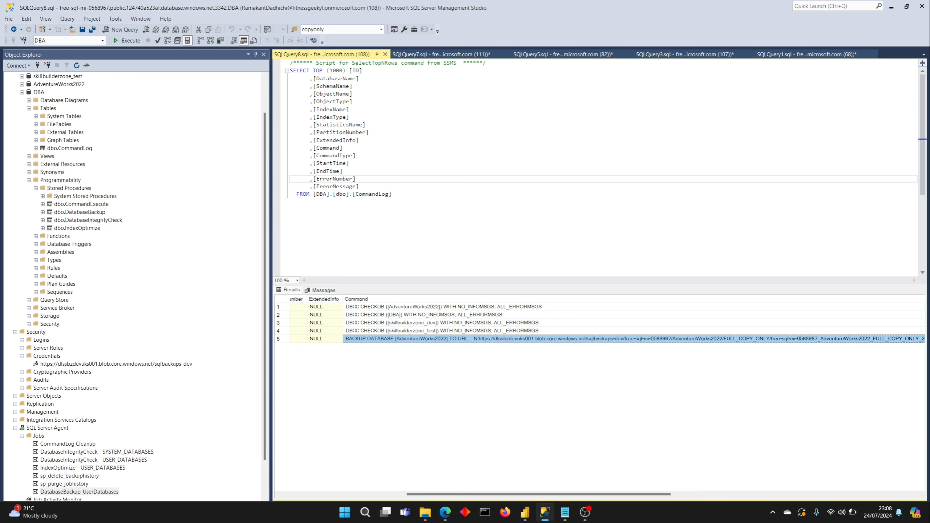
left_click(449, 517)
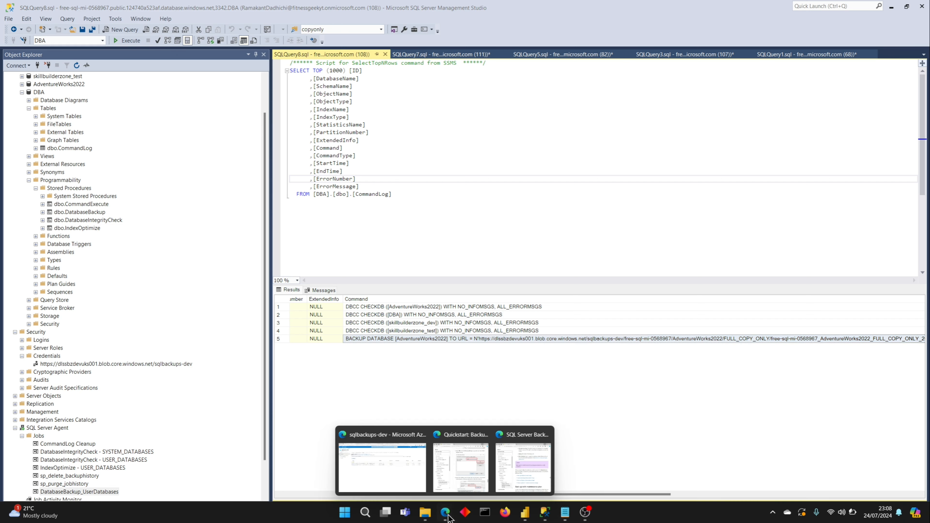
left_click(390, 476)
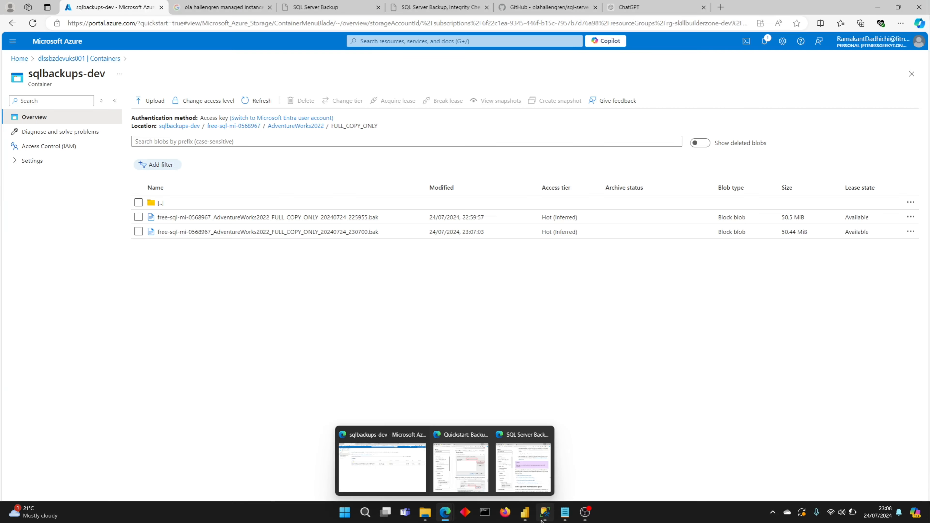
left_click(545, 512)
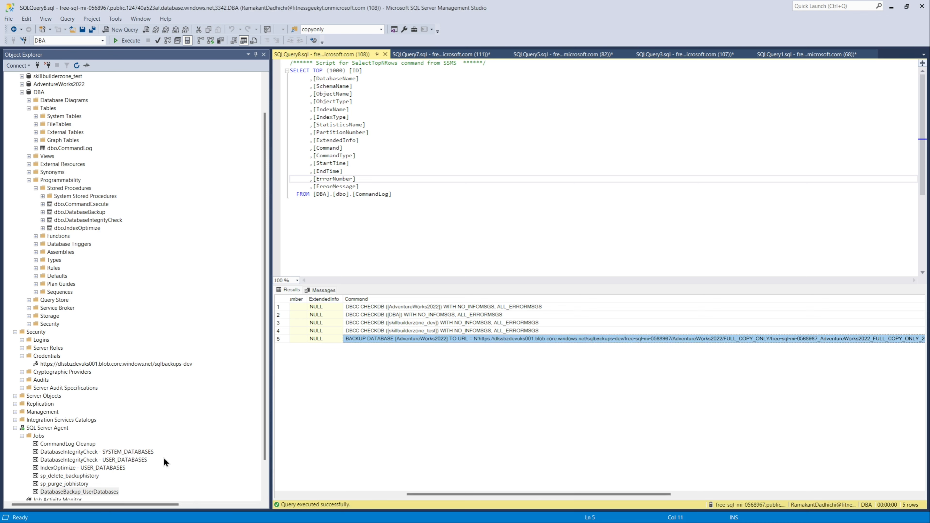
Step: Open the DatabaseBackup_UserDatabases job properties and start a new schedule on the Schedules page
left_click(100, 490)
right_click(101, 490)
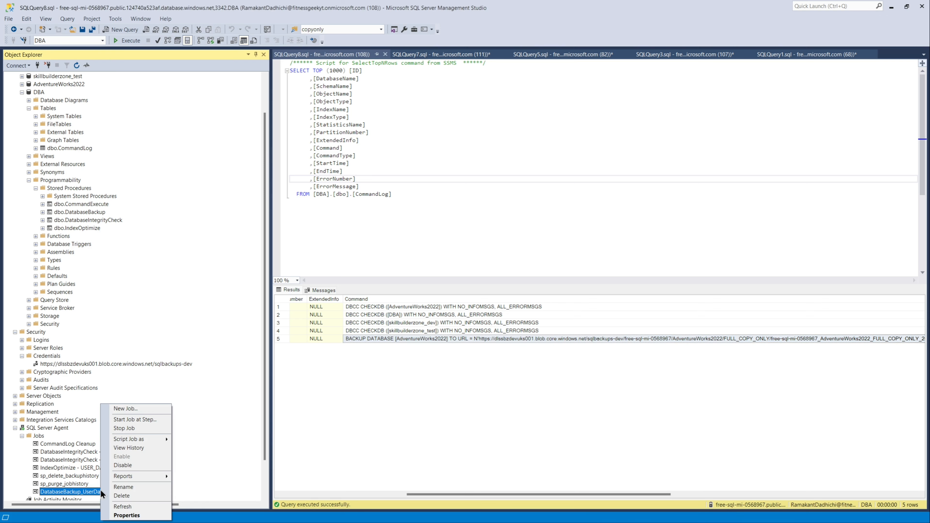
left_click(118, 516)
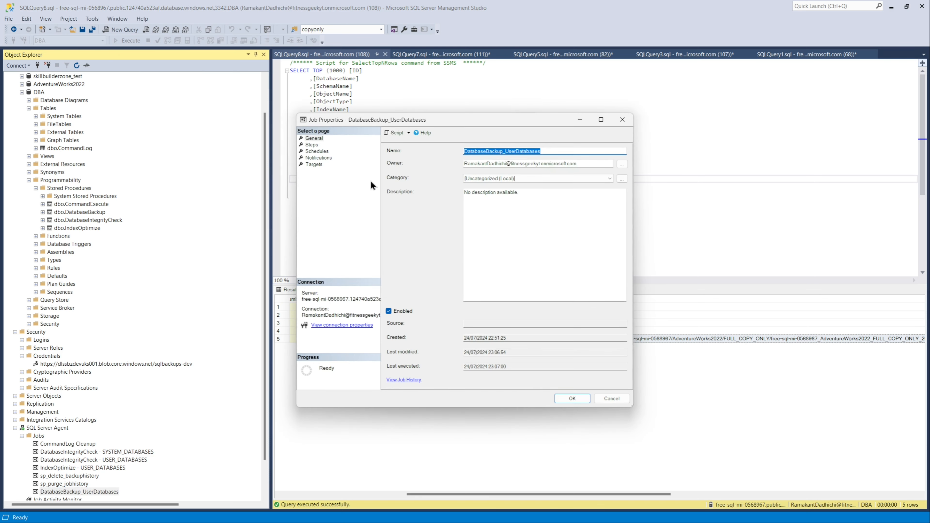
left_click(322, 152)
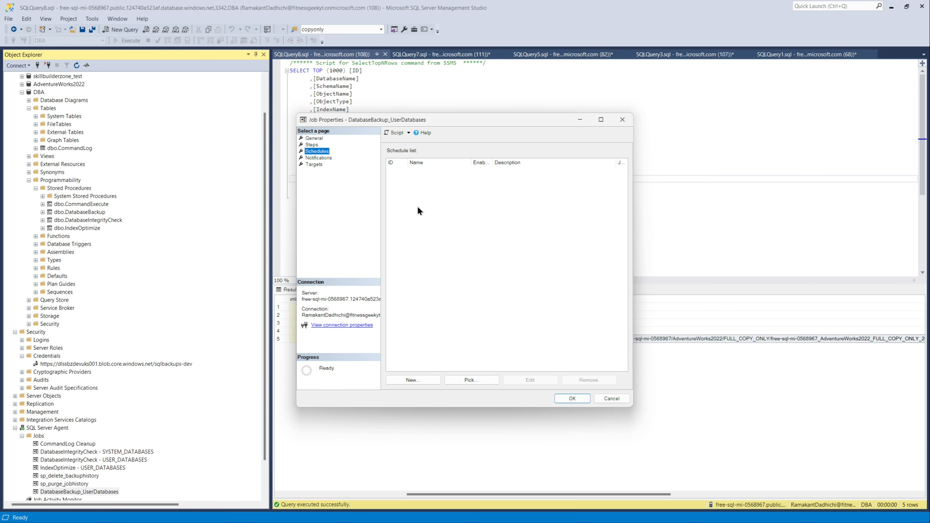
left_click(420, 379)
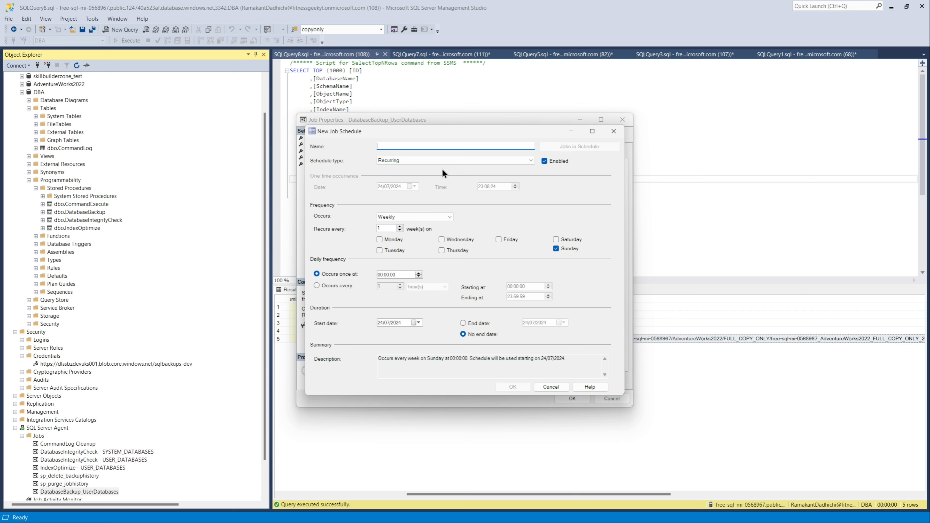
Step: Name the schedule Daily, set it to occur daily, and save the schedule and job properties
type("weekly")
left_click_drag(407, 147, 367, 141)
type("Daily")
left_click(441, 213)
left_click(424, 220)
left_click(424, 219)
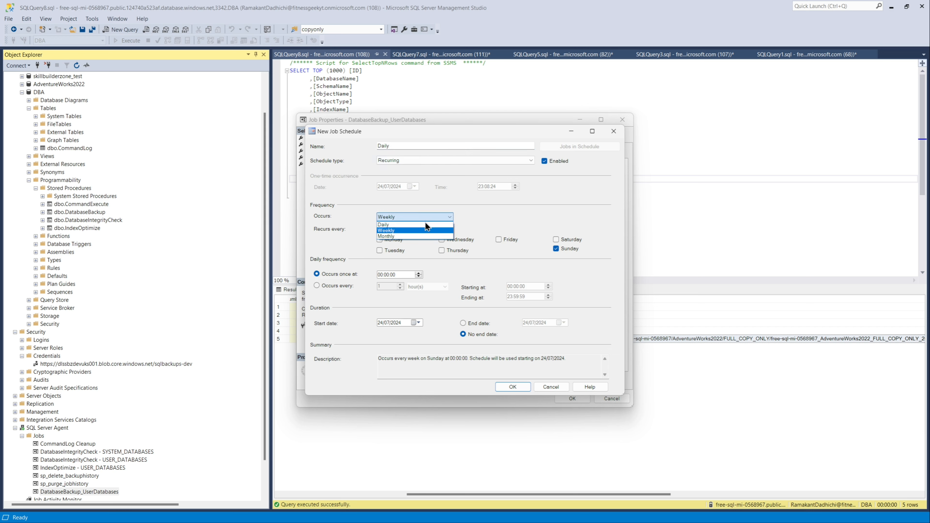
left_click(426, 223)
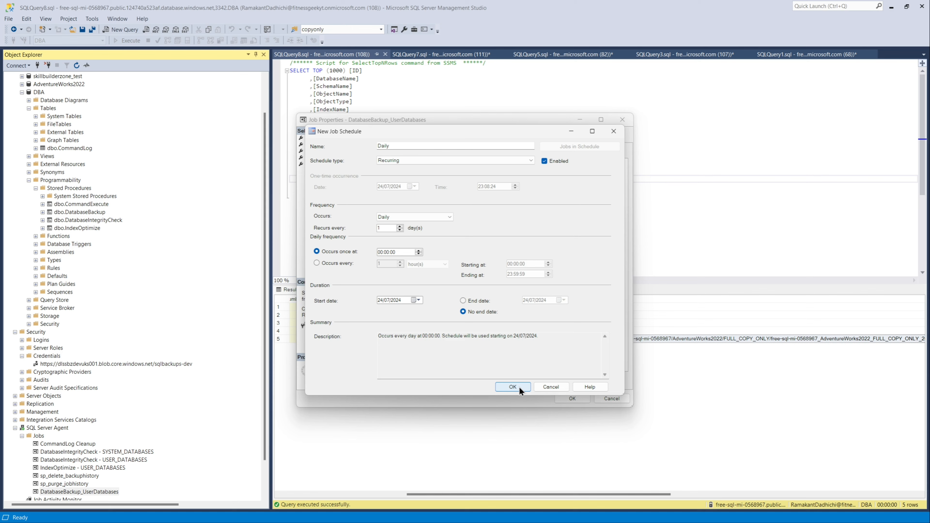
left_click(512, 387)
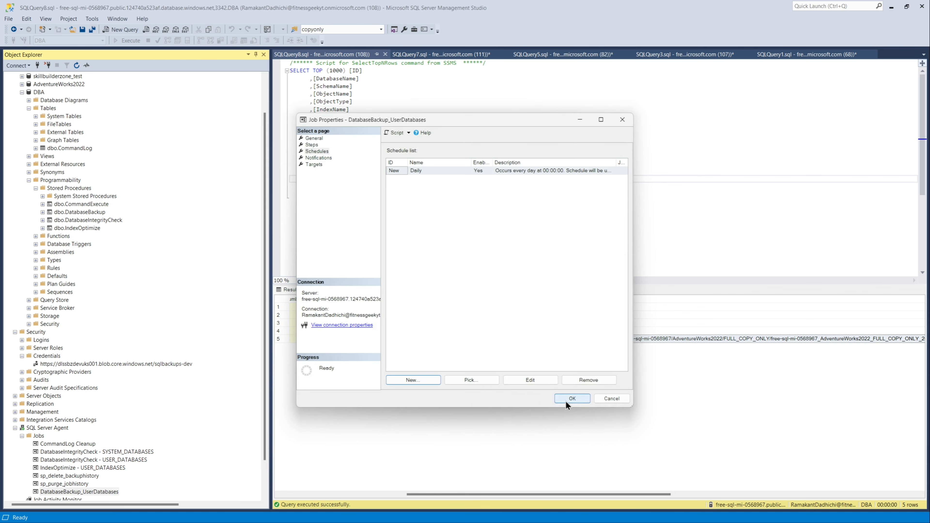
left_click(565, 399)
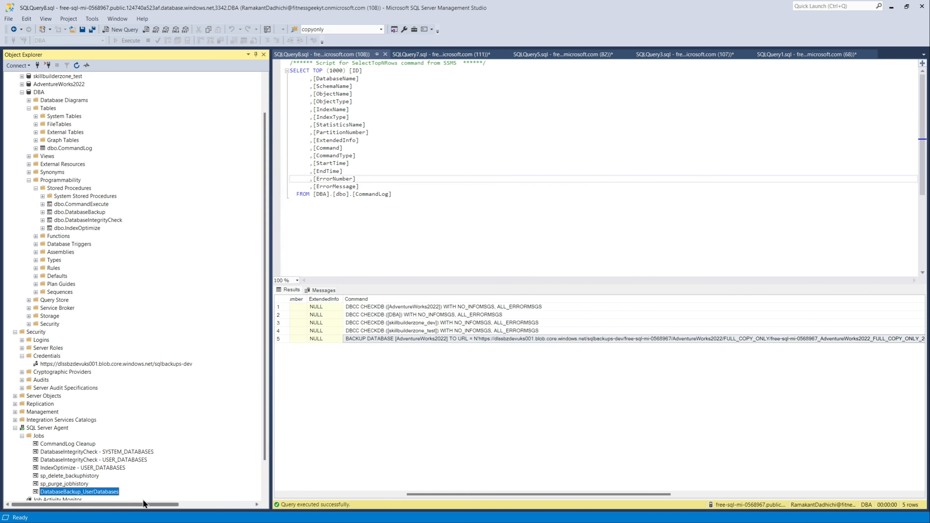